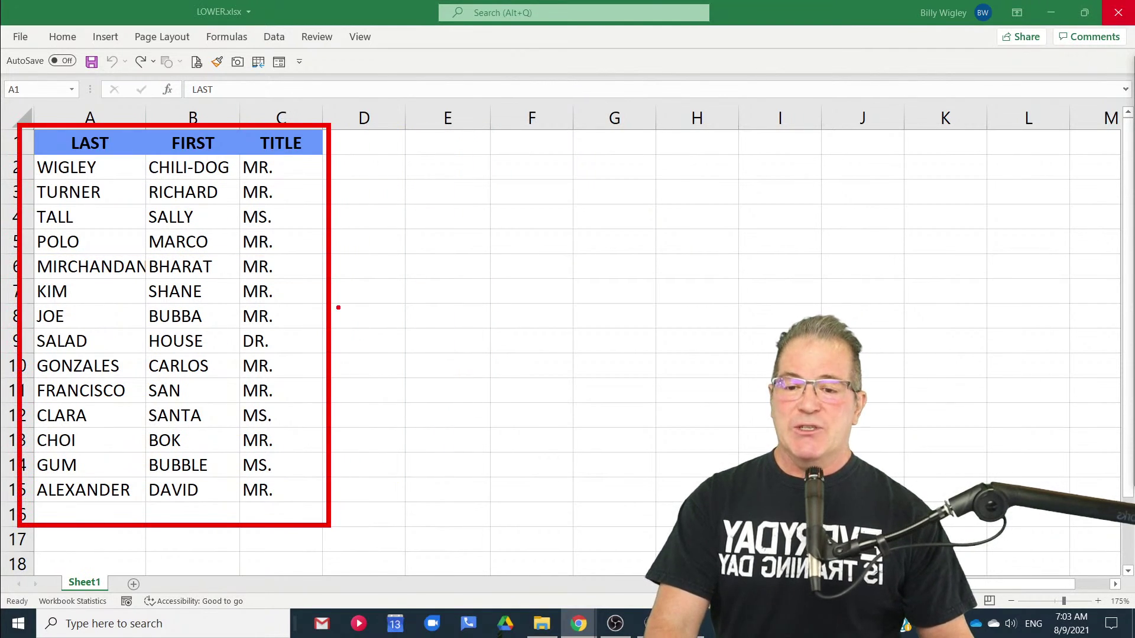
# - Redo the whole series of undone actions through the final Clear to preview the lowercase list
pyautogui.press('Escape')
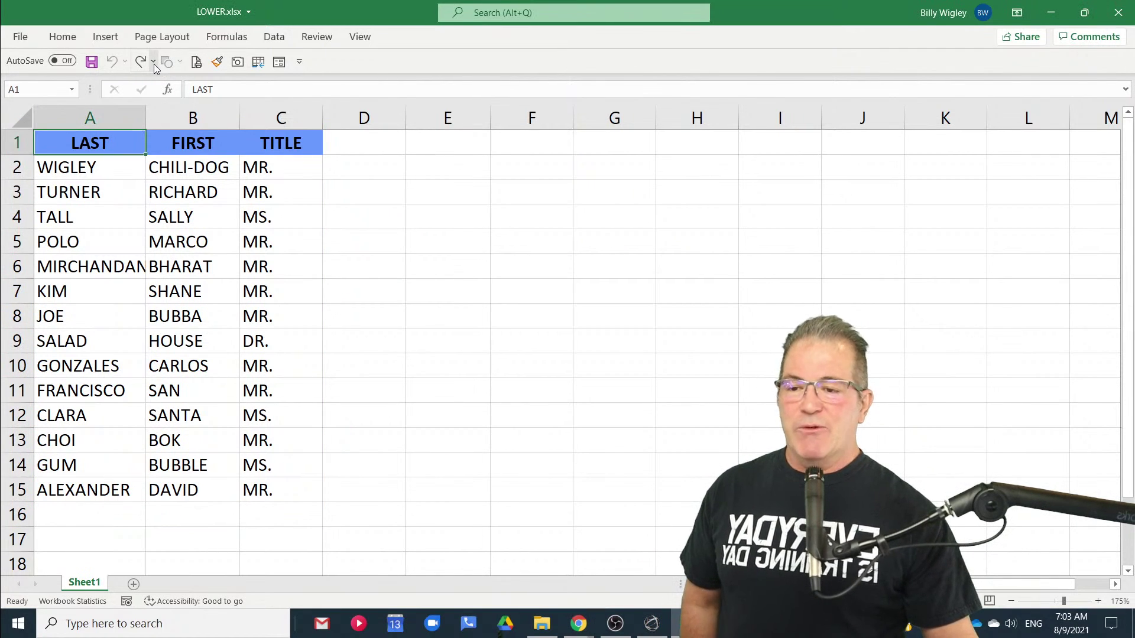
pyautogui.click(153, 62)
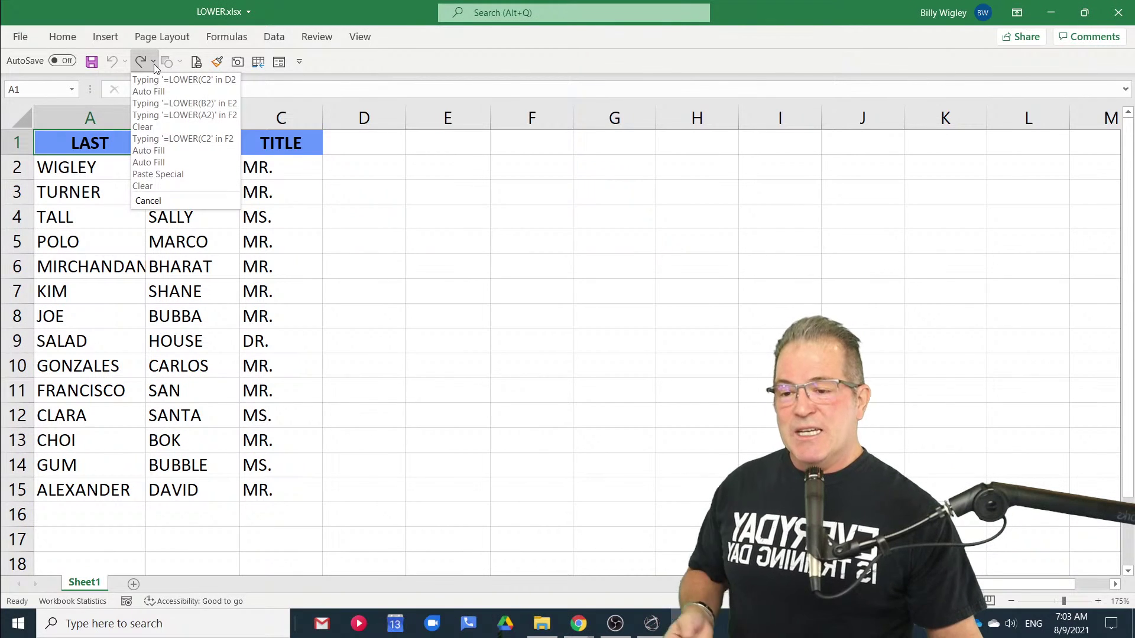
pyautogui.click(168, 187)
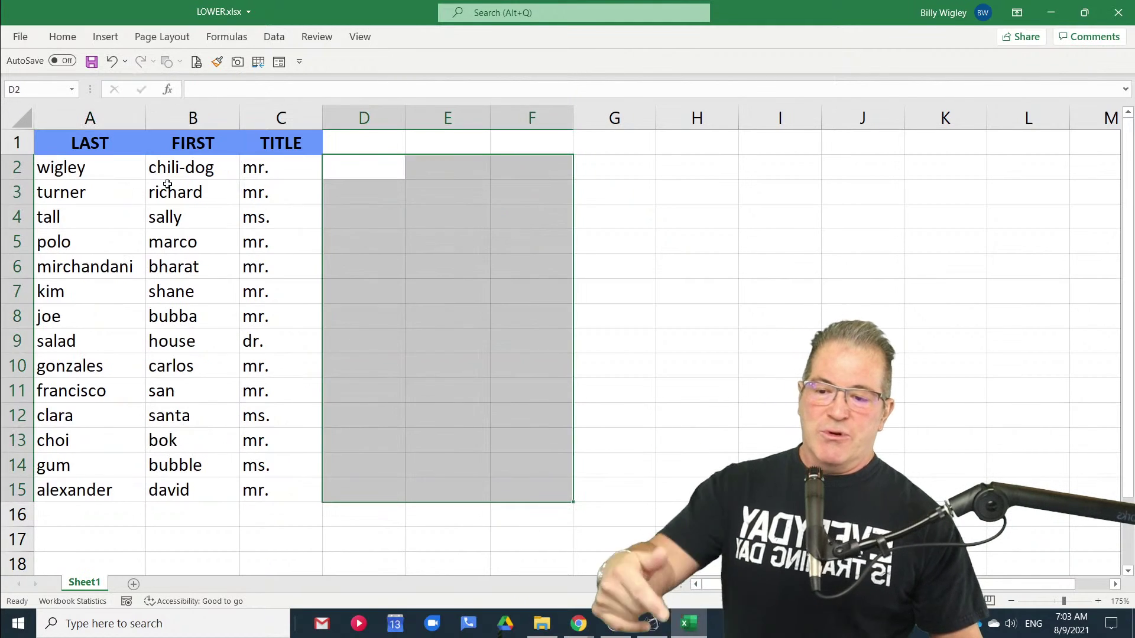
pyautogui.click(109, 142)
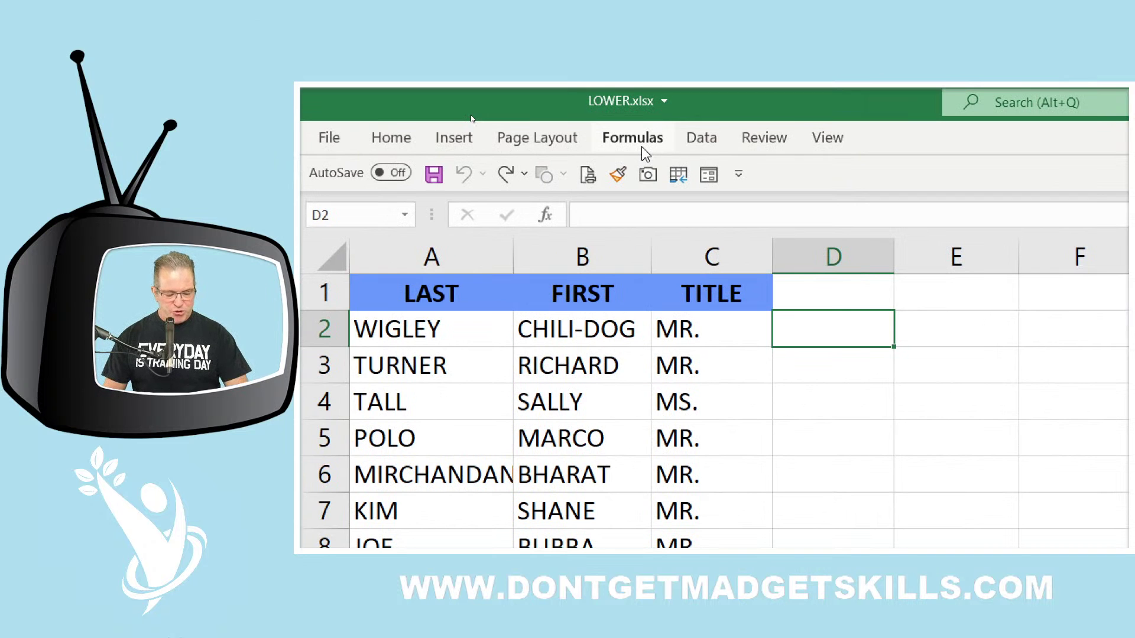
# - Expand the ribbon and collapse it again, twice in a row
pyautogui.hotkey('ctrl', 'F1')
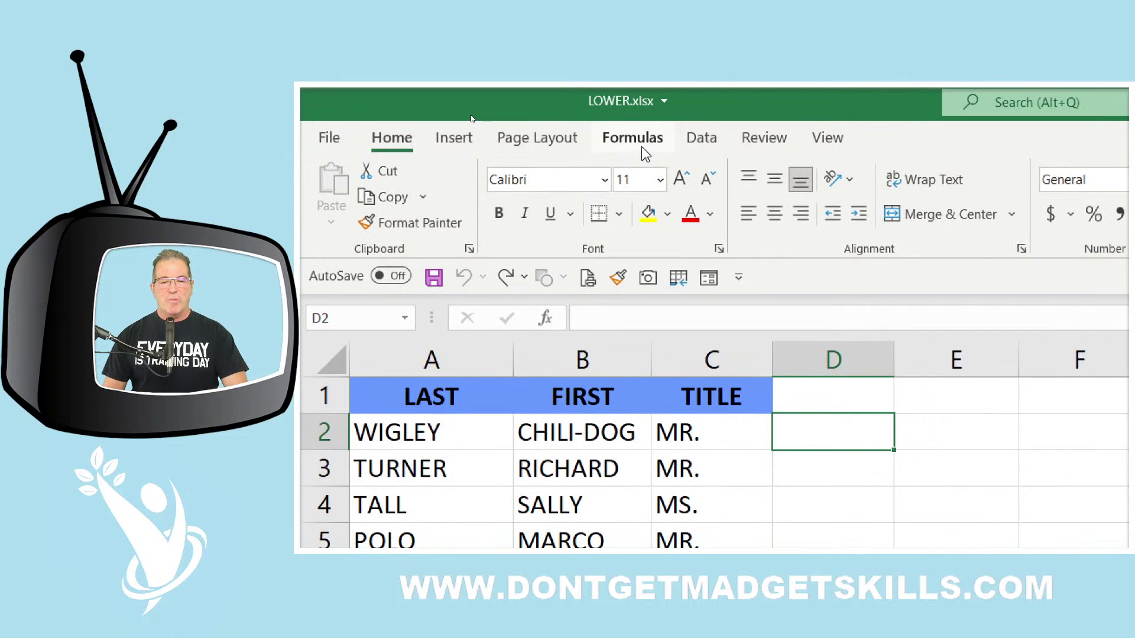
pyautogui.hotkey('ctrl', 'F1')
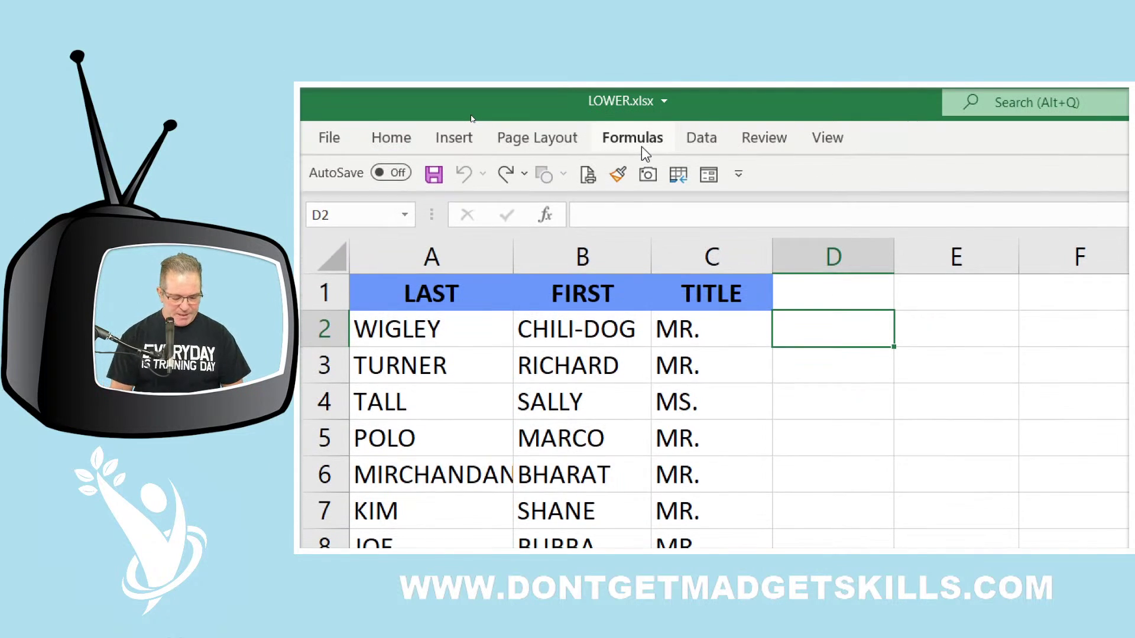
pyautogui.write('t')
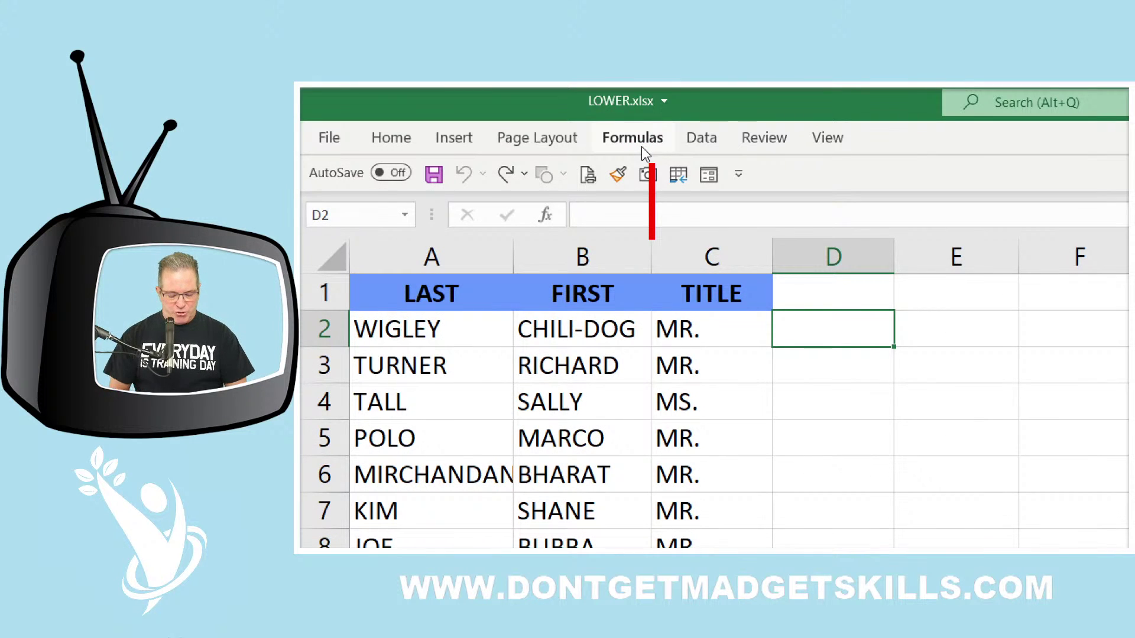
pyautogui.write('Ctrl+')
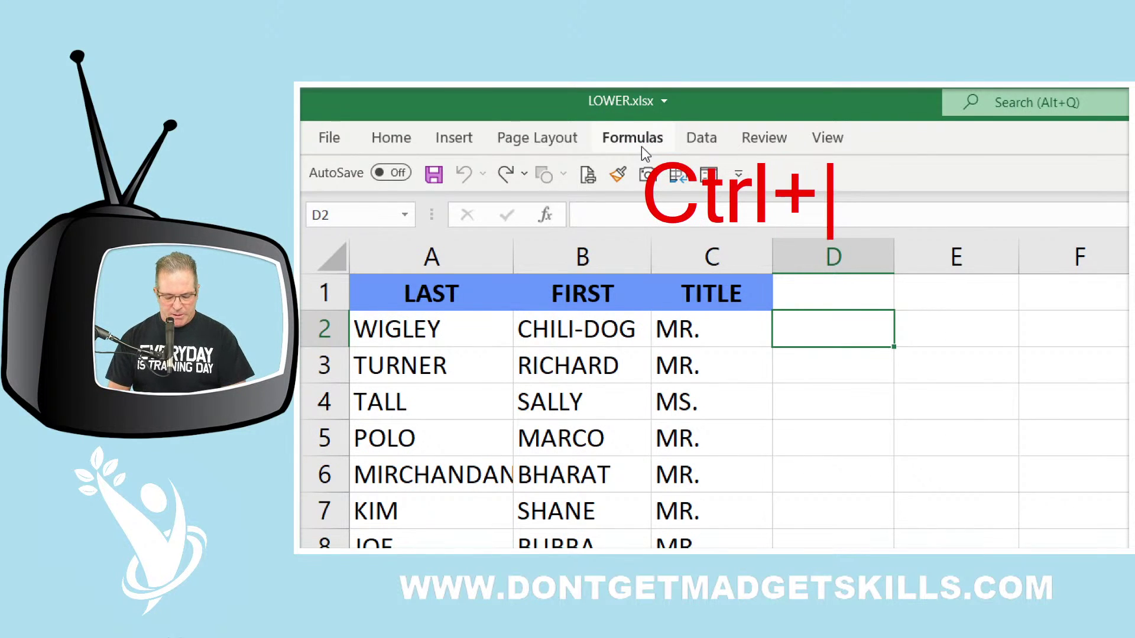
pyautogui.write('F1')
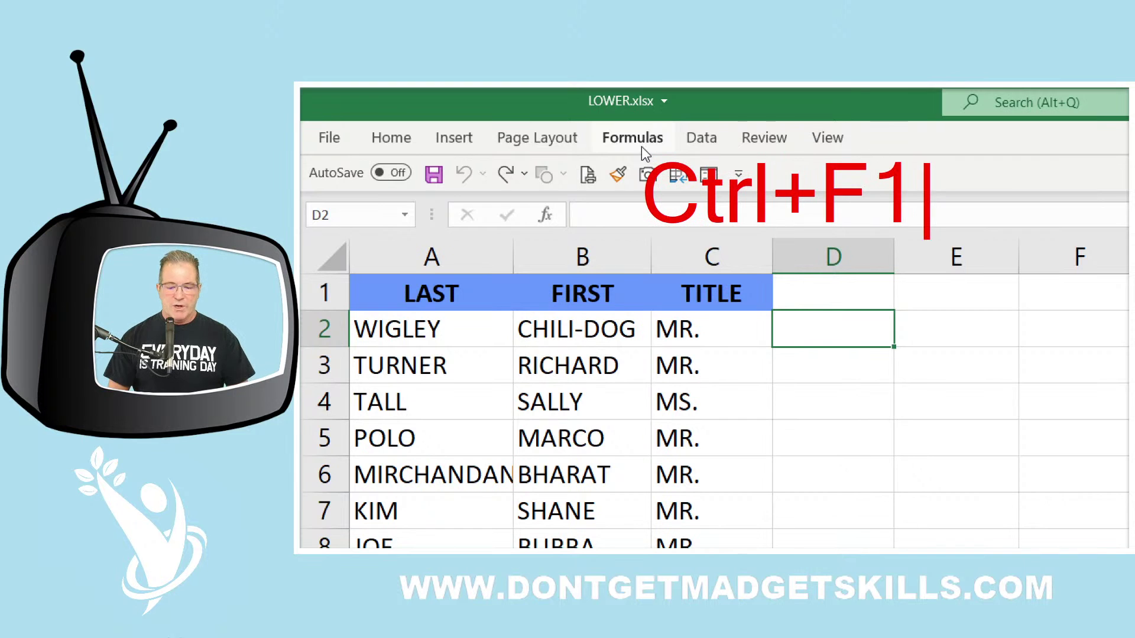
pyautogui.press('Escape')
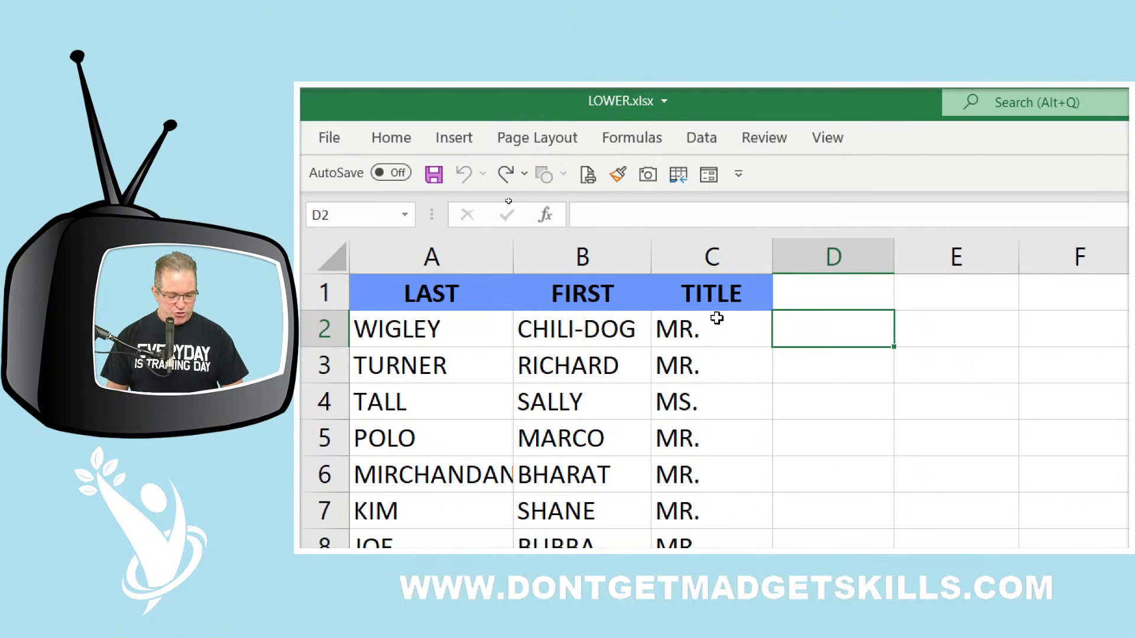
pyautogui.hotkey('ctrl', 'F1')
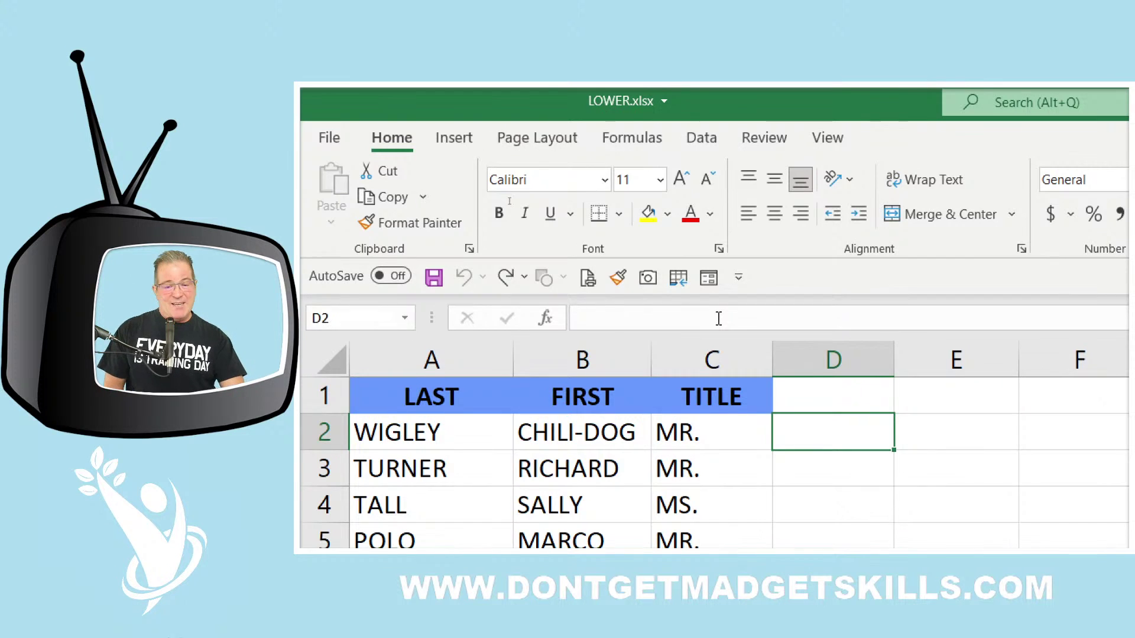
pyautogui.hotkey('ctrl', 'F1')
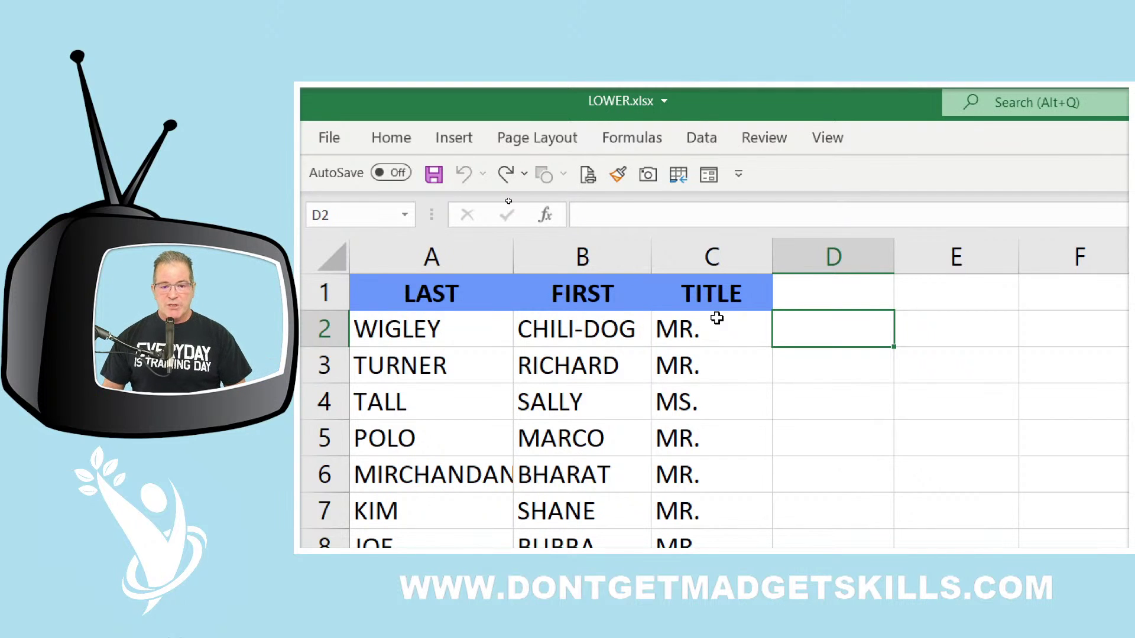
# - Expand the ribbon and browse the list of Text functions for LOWER, PROPER and UPPER
pyautogui.hotkey('ctrl', 'F1')
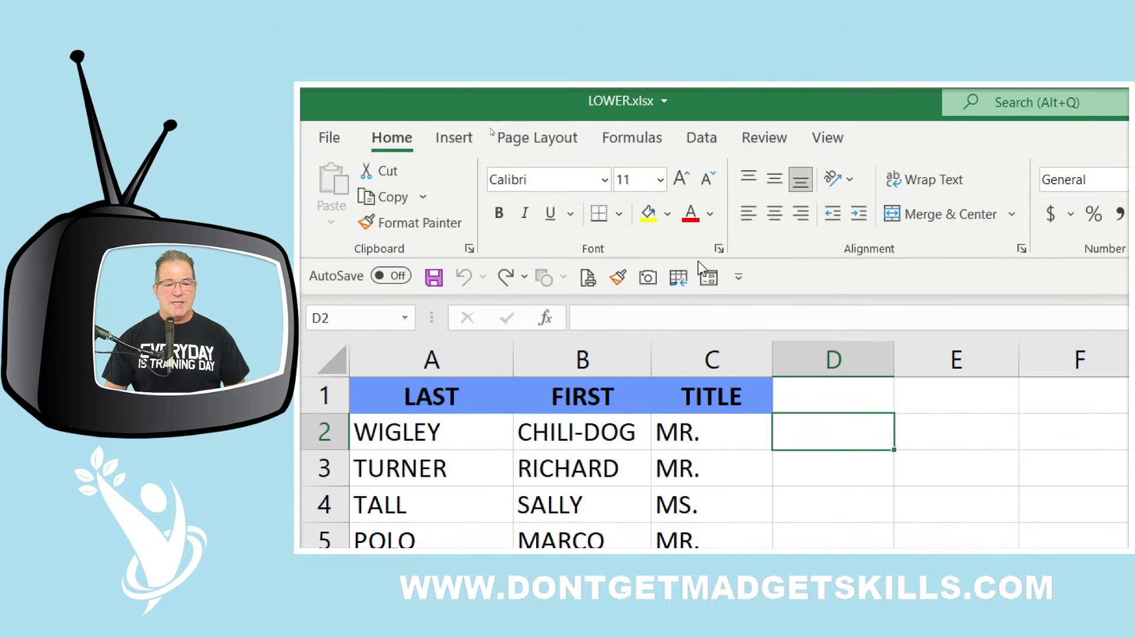
pyautogui.click(632, 140)
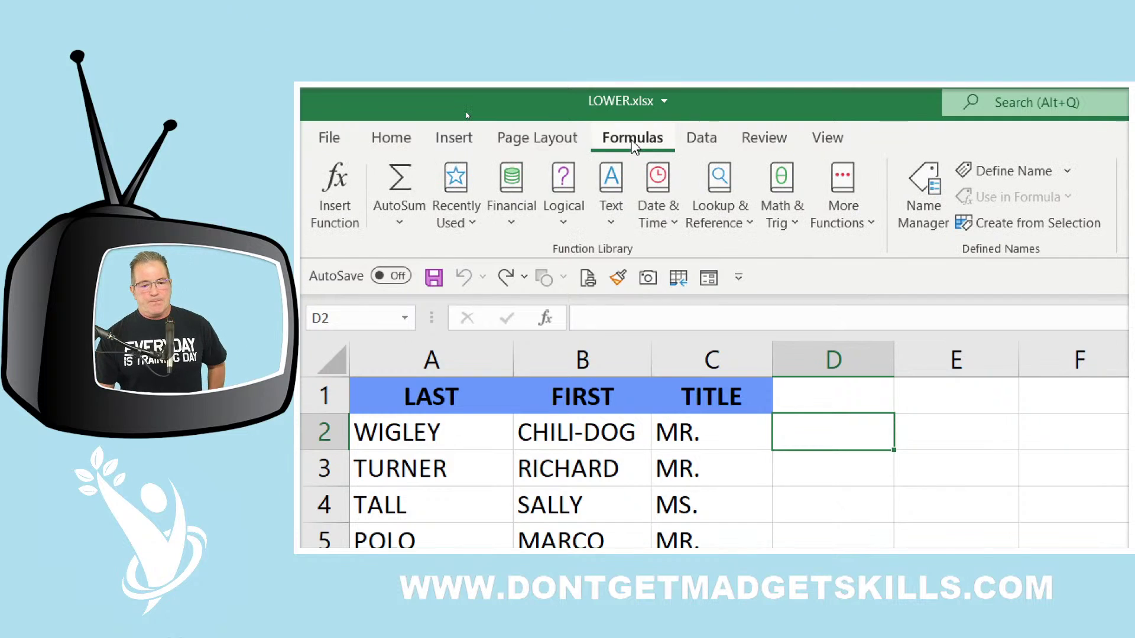
pyautogui.click(621, 229)
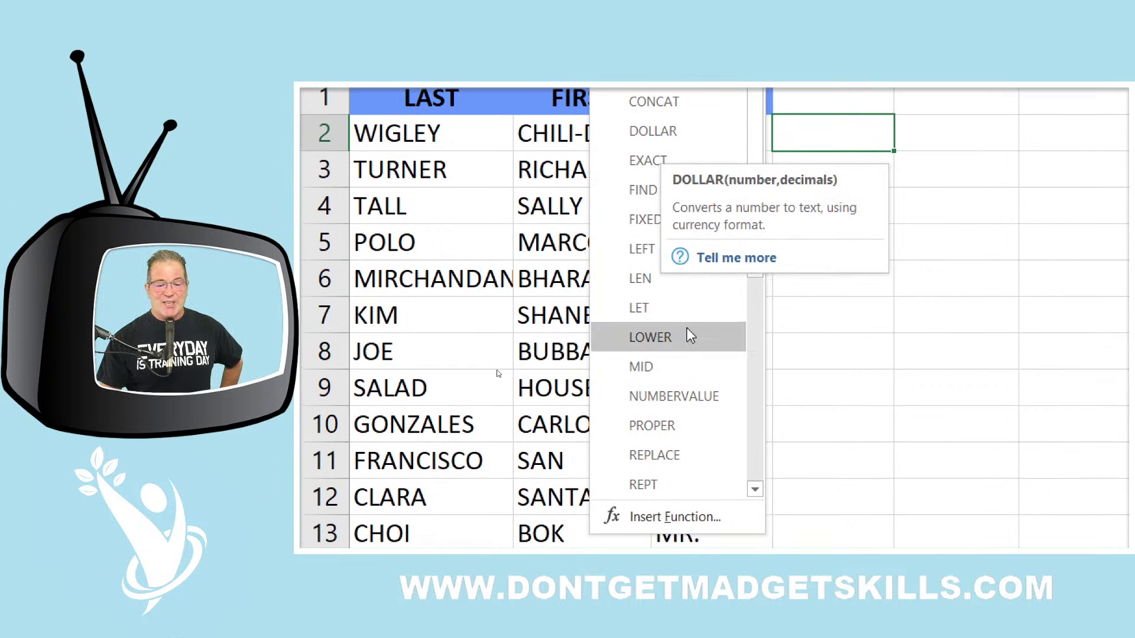
pyautogui.scroll(-2, 694, 270)
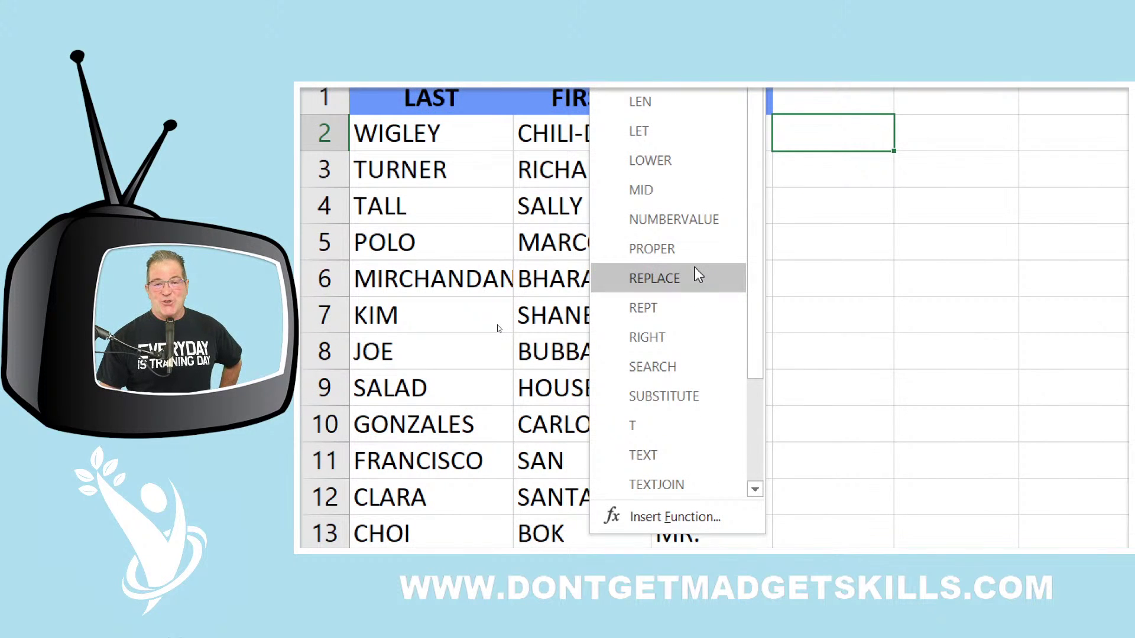
pyautogui.scroll(-1, 692, 331)
pyautogui.scroll(-1, 685, 254)
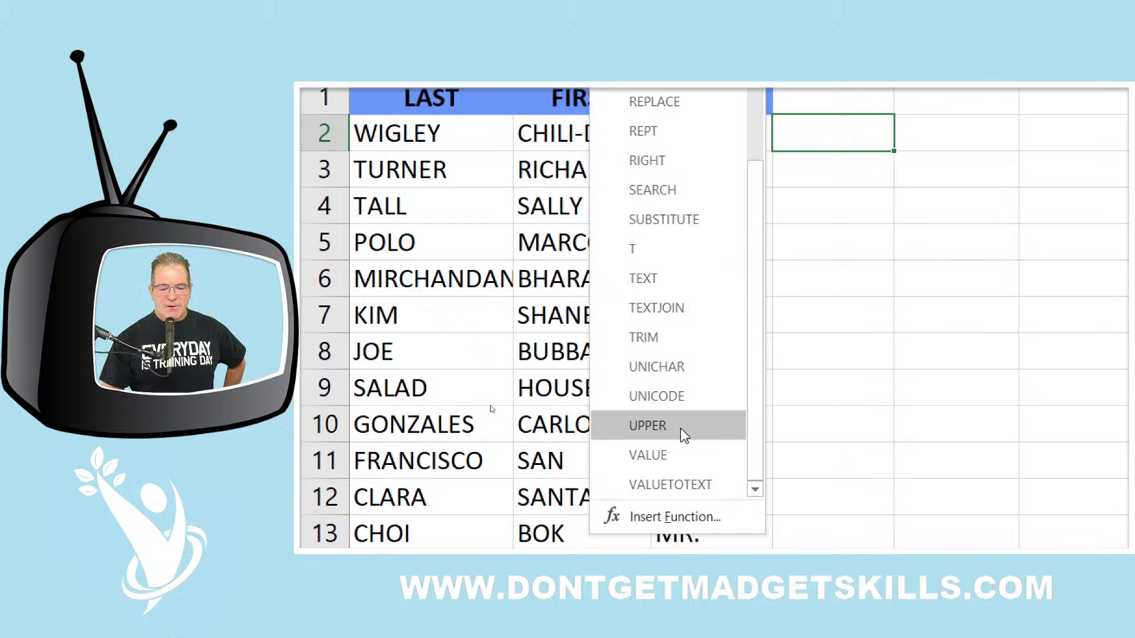
pyautogui.scroll(4, 686, 266)
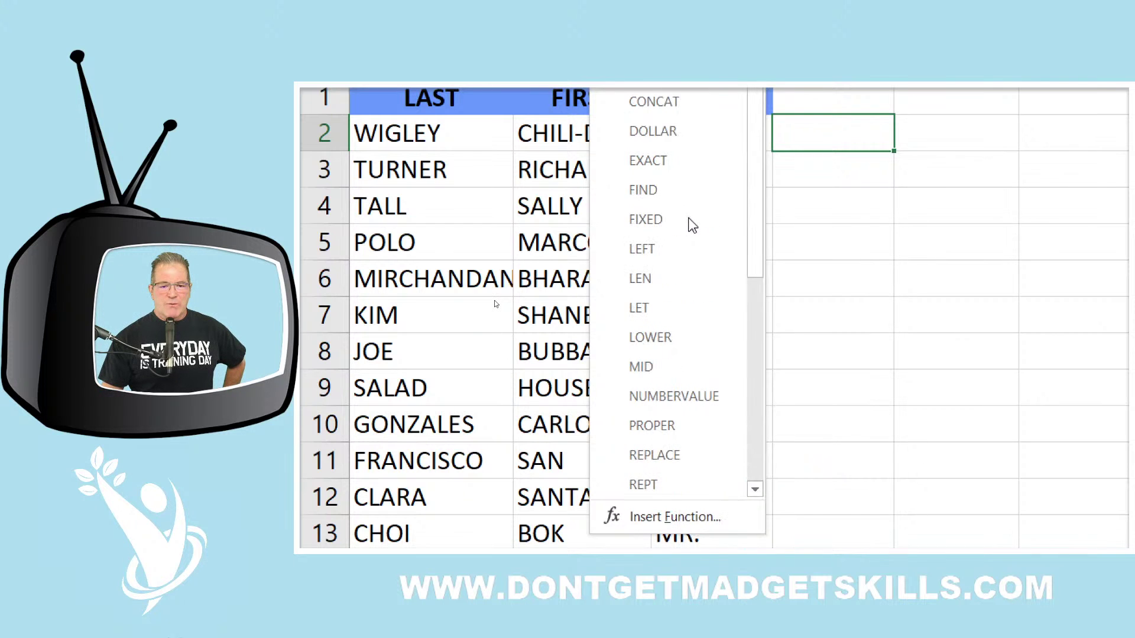
pyautogui.click(692, 335)
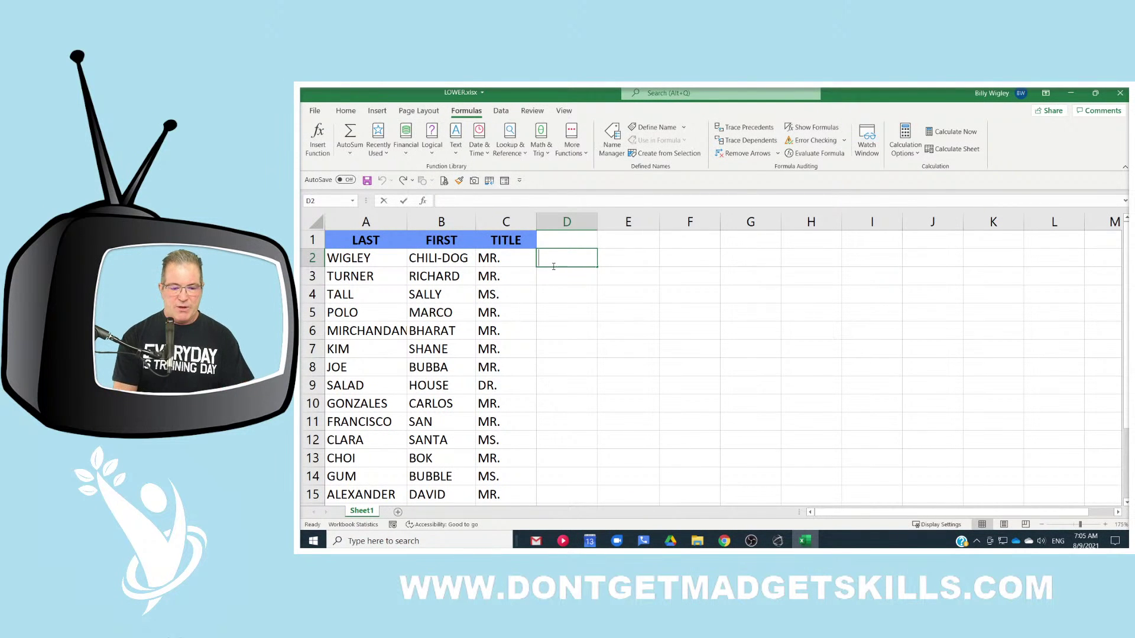
# - Enter the formula =LOWER(A2) in cell D2 to convert the first last name to lowercase
pyautogui.write('=l')
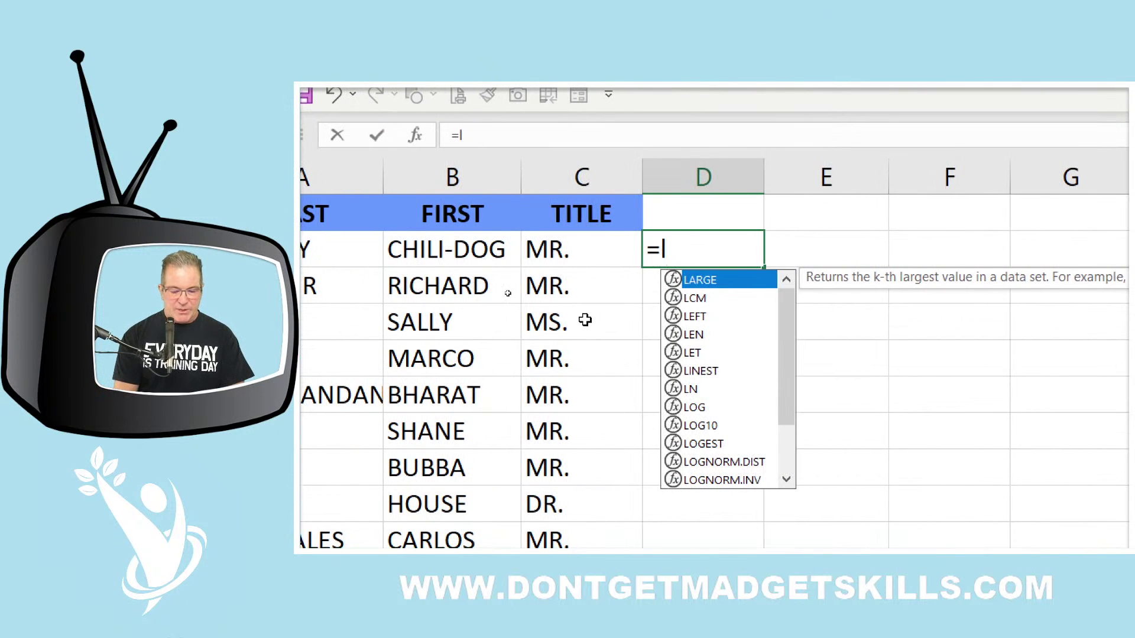
pyautogui.write('o')
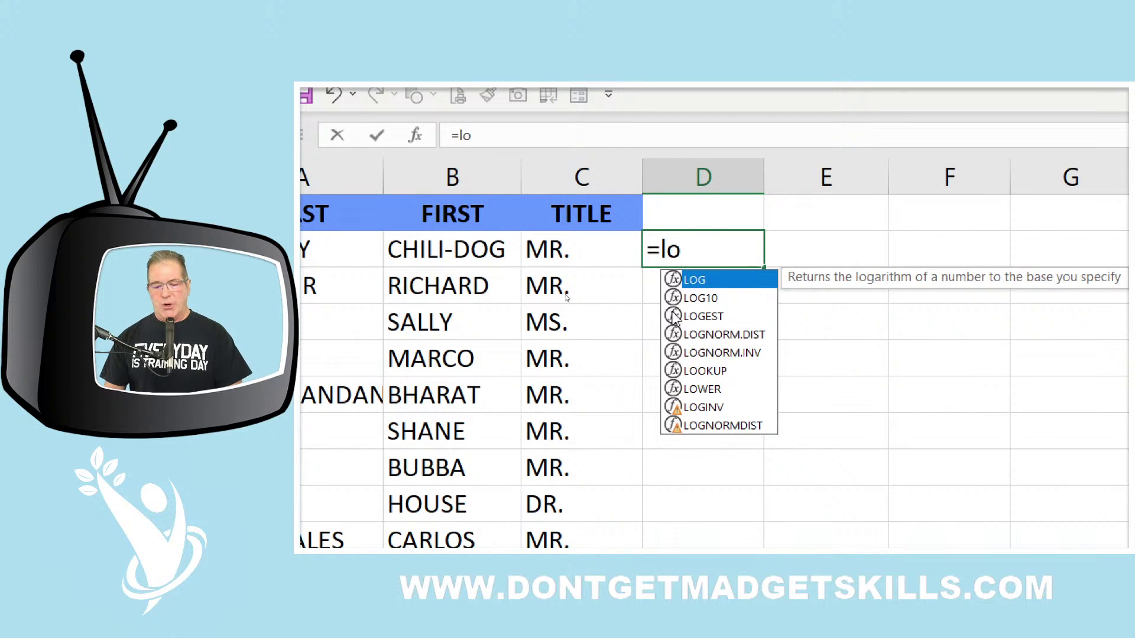
pyautogui.click(719, 394)
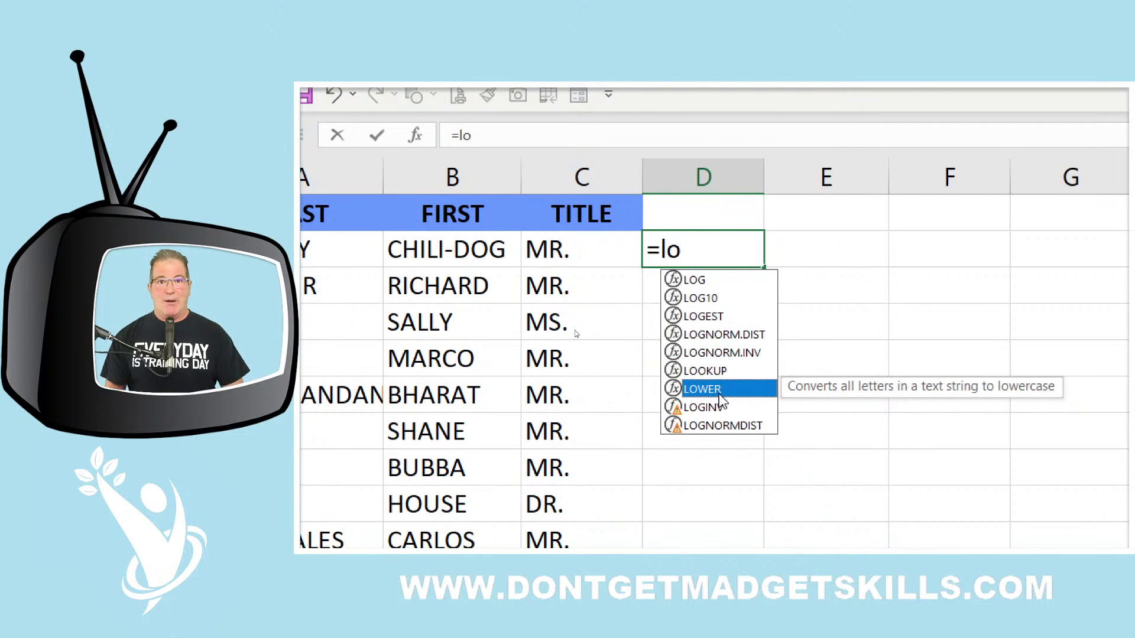
pyautogui.doubleClick(719, 394)
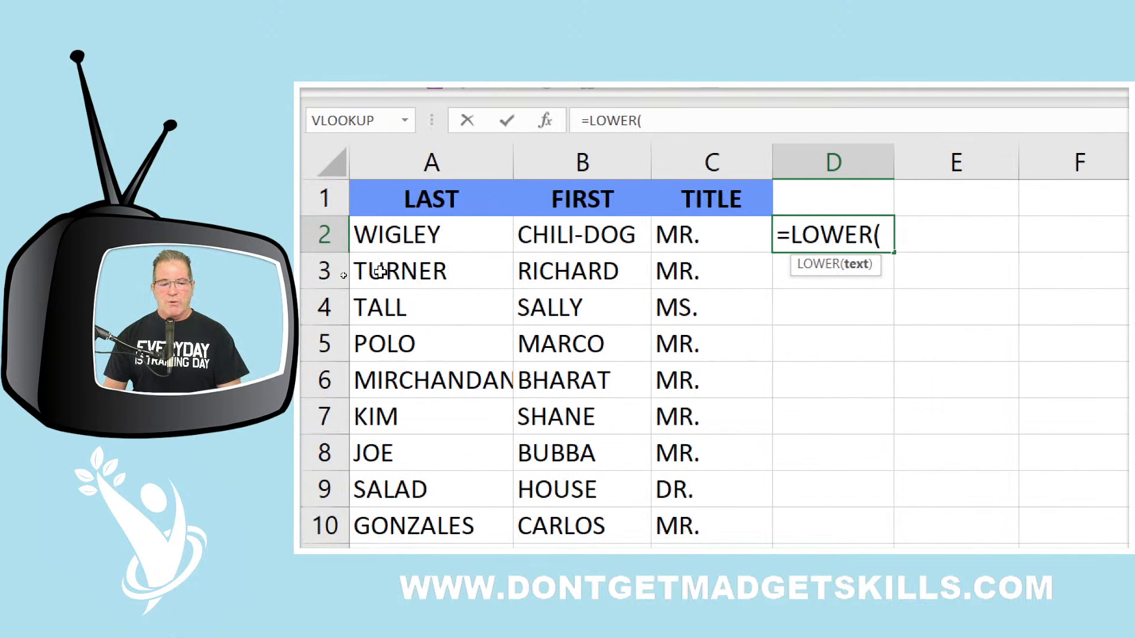
pyautogui.click(331, 235)
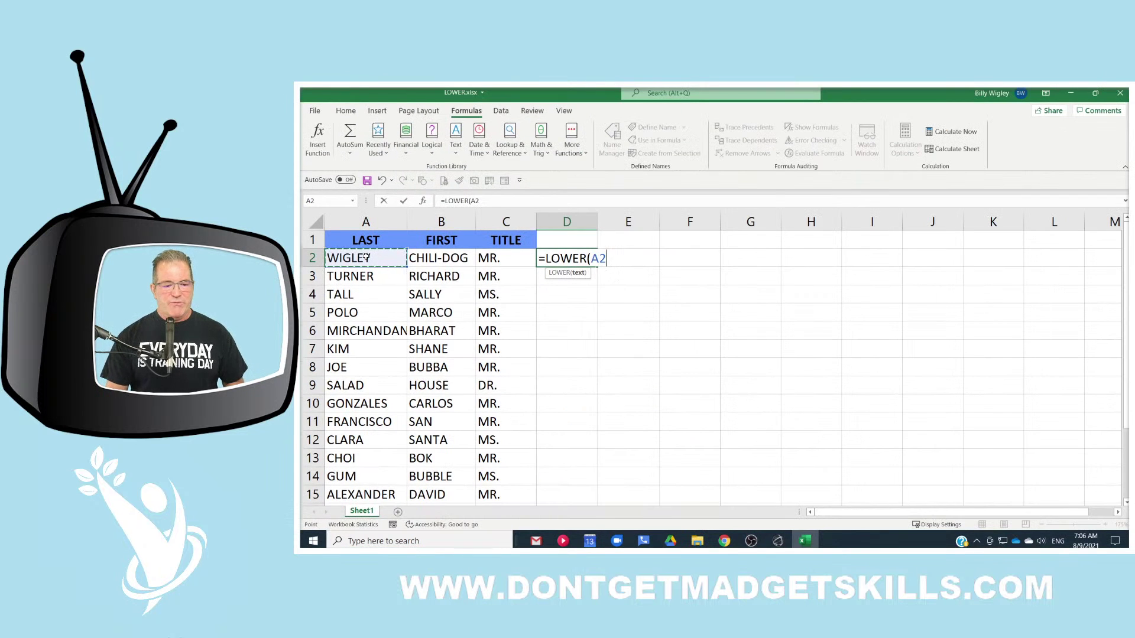
pyautogui.press('Return')
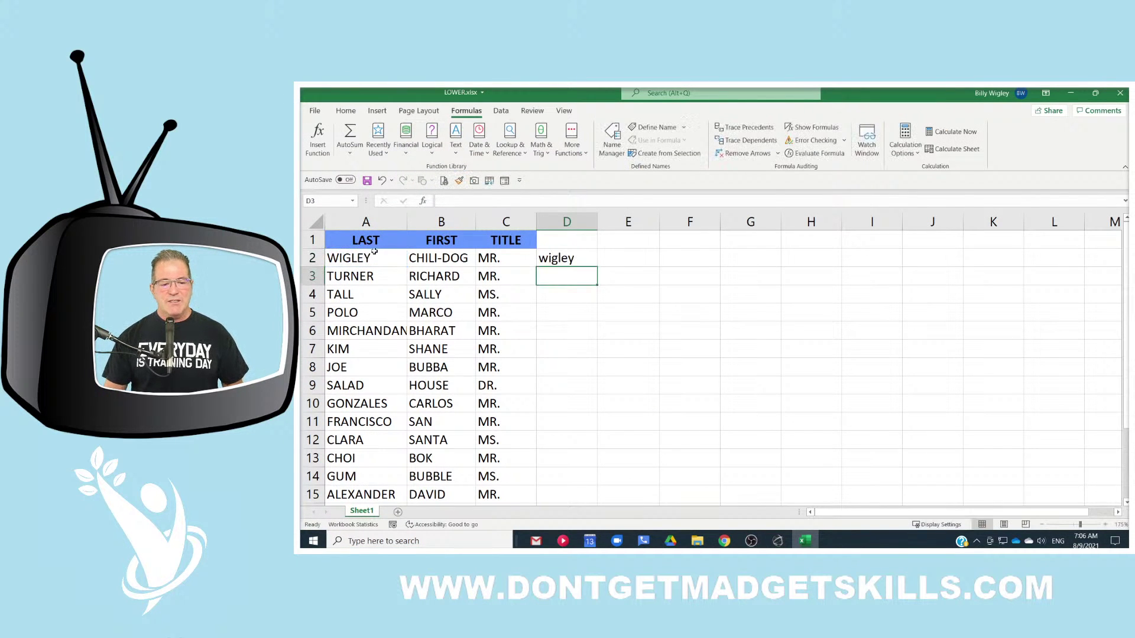
# - Check the LOWER formula in D2 and fill it across to F2
pyautogui.click(573, 260)
pyautogui.doubleClick(573, 260)
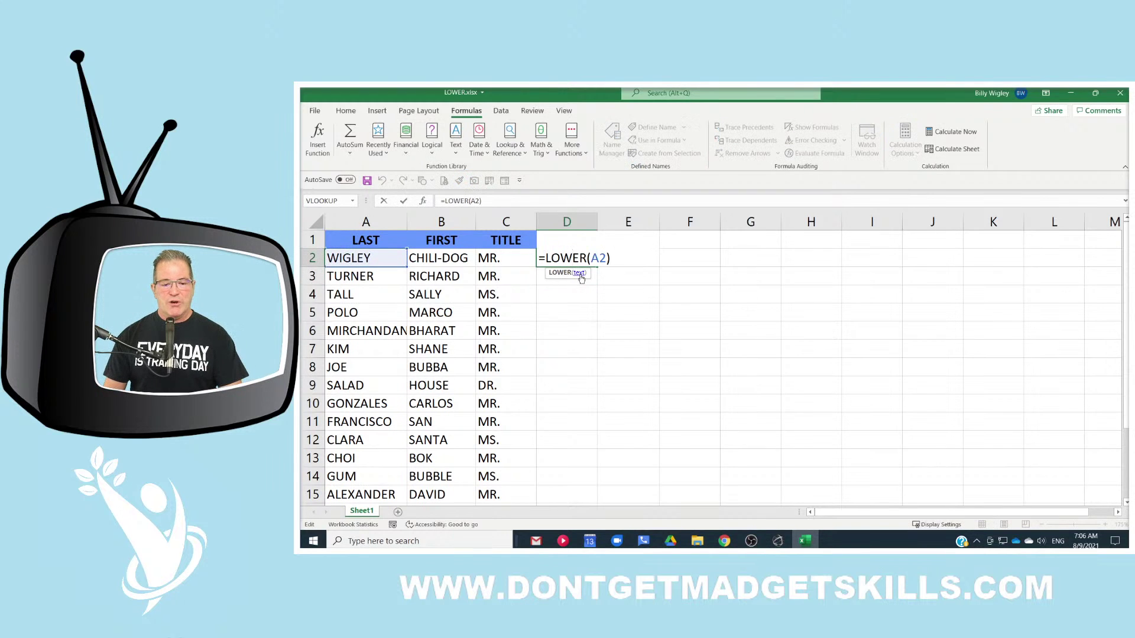
pyautogui.press('Escape')
pyautogui.moveTo(599, 267)
pyautogui.mouseDown()
pyautogui.moveTo(699, 267)
pyautogui.moveTo(598, 262)
pyautogui.mouseUp()
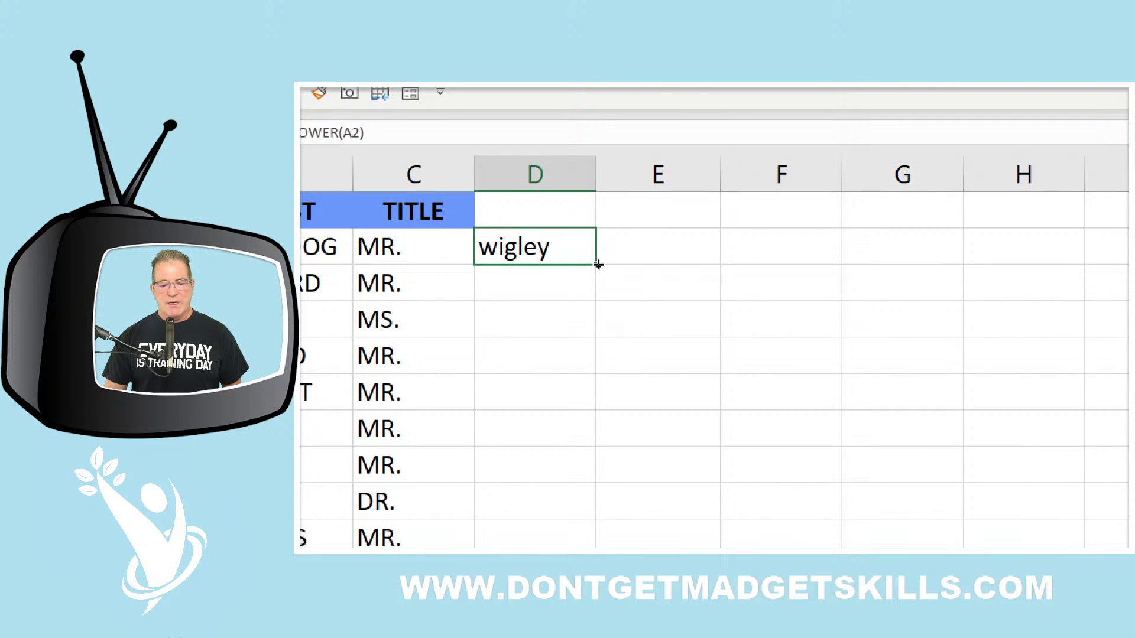
pyautogui.moveTo(598, 264); pyautogui.dragTo(828, 276)
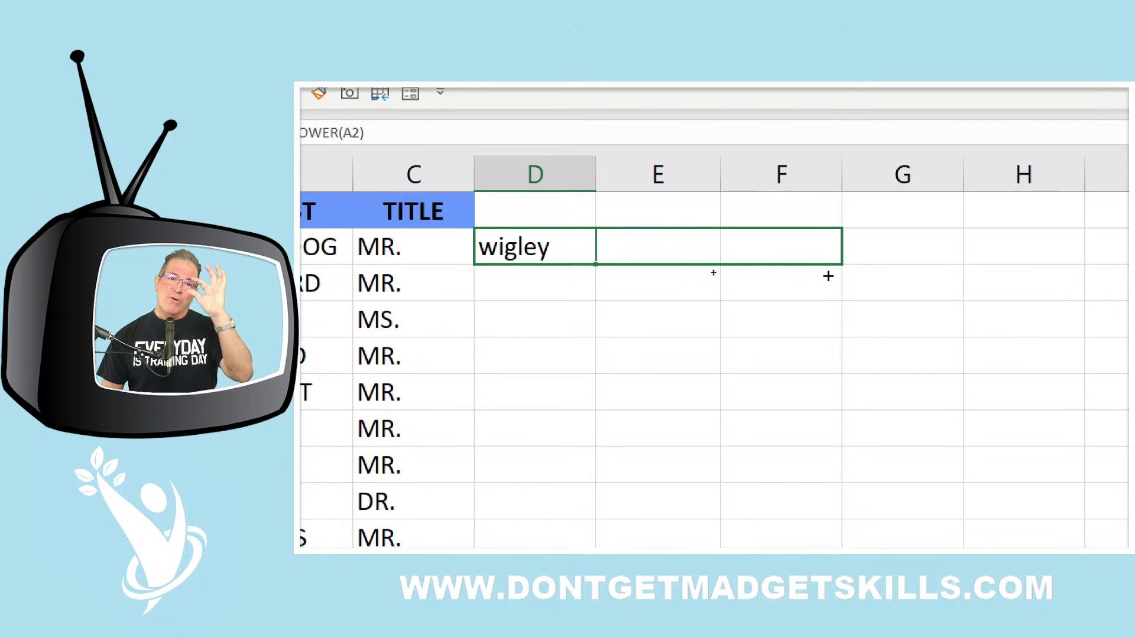
pyautogui.moveTo(828, 276); pyautogui.dragTo(826, 274)
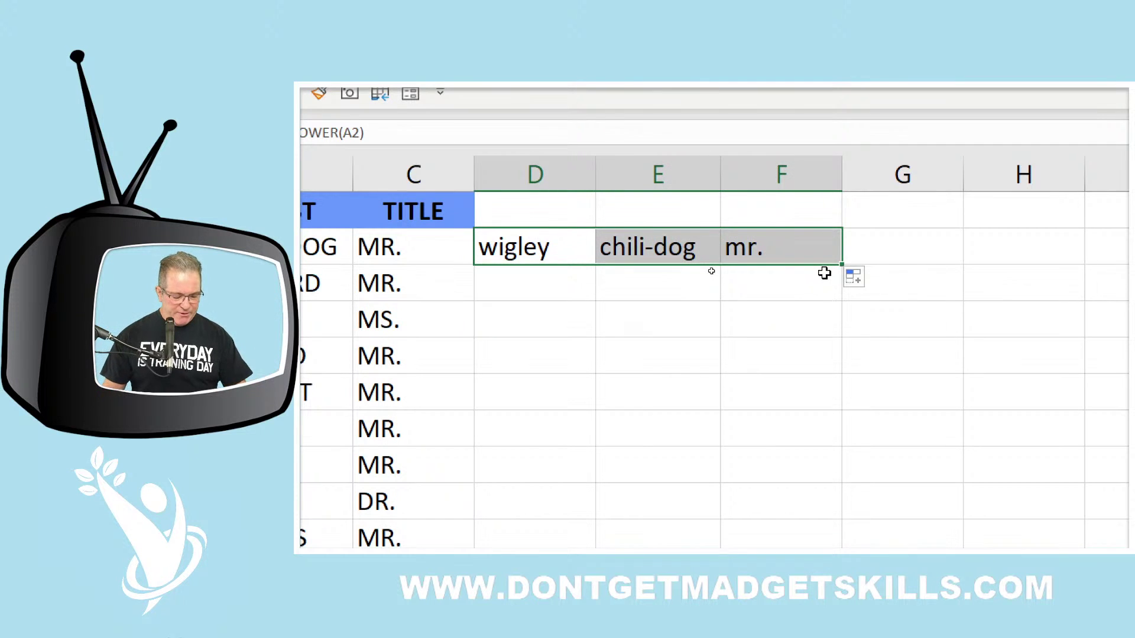
# - Review the formulas in D2:F2 in formula view, restore the normal view and fill them down to row 15
pyautogui.hotkey('ctrl', '`')
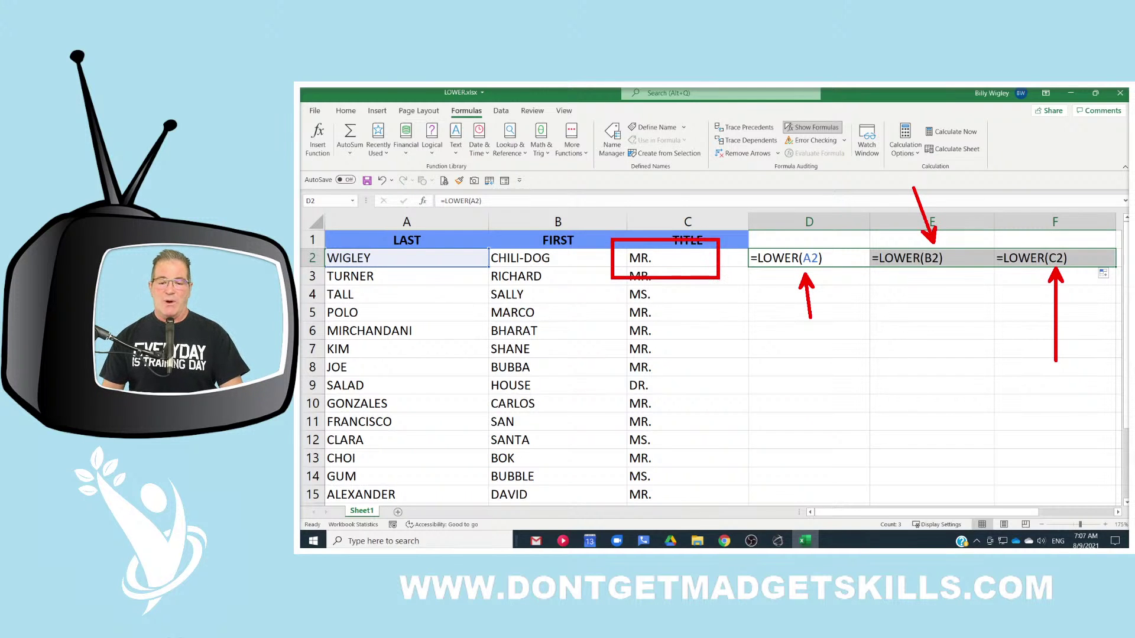
pyautogui.hotkey('ctrl', '`')
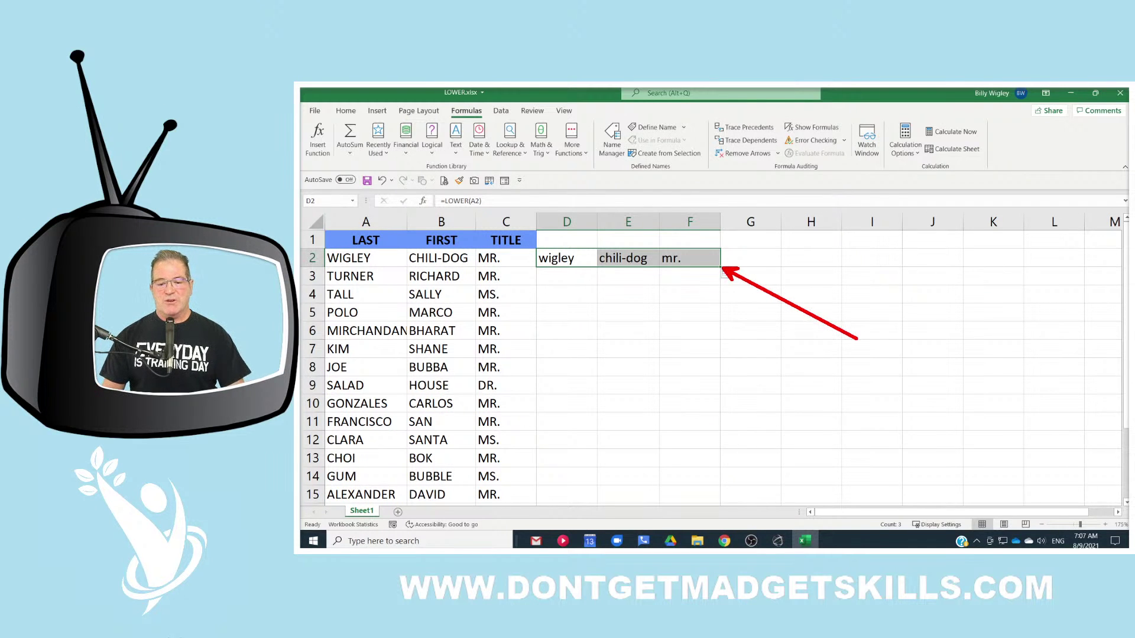
pyautogui.doubleClick(721, 268)
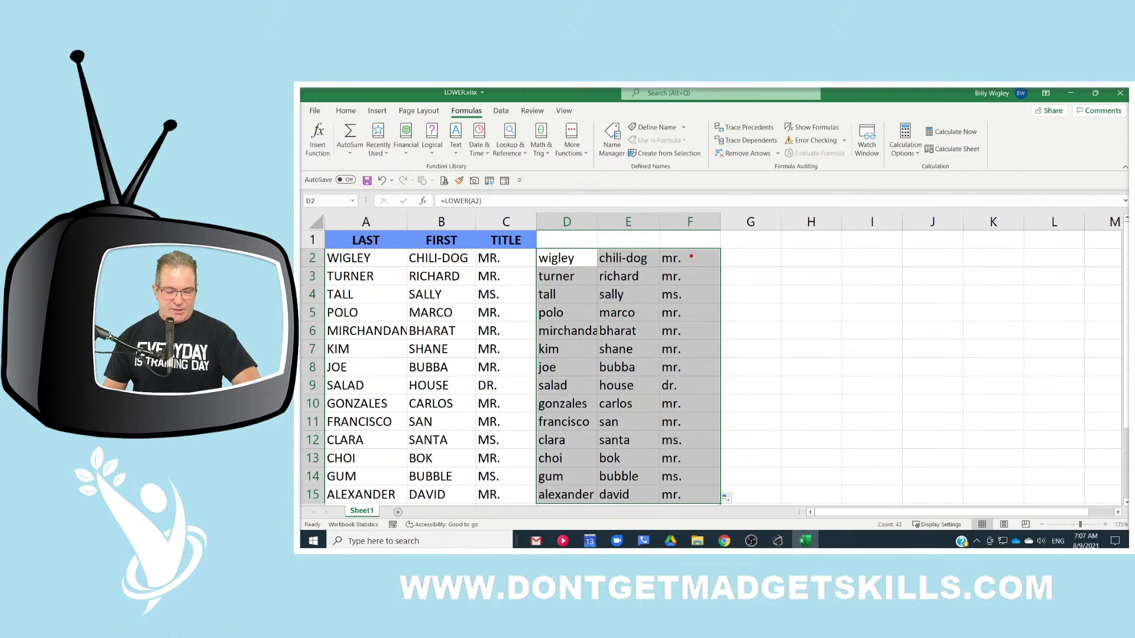
pyautogui.moveTo(702, 274); pyautogui.dragTo(701, 348)
pyautogui.write('Ctrl+')
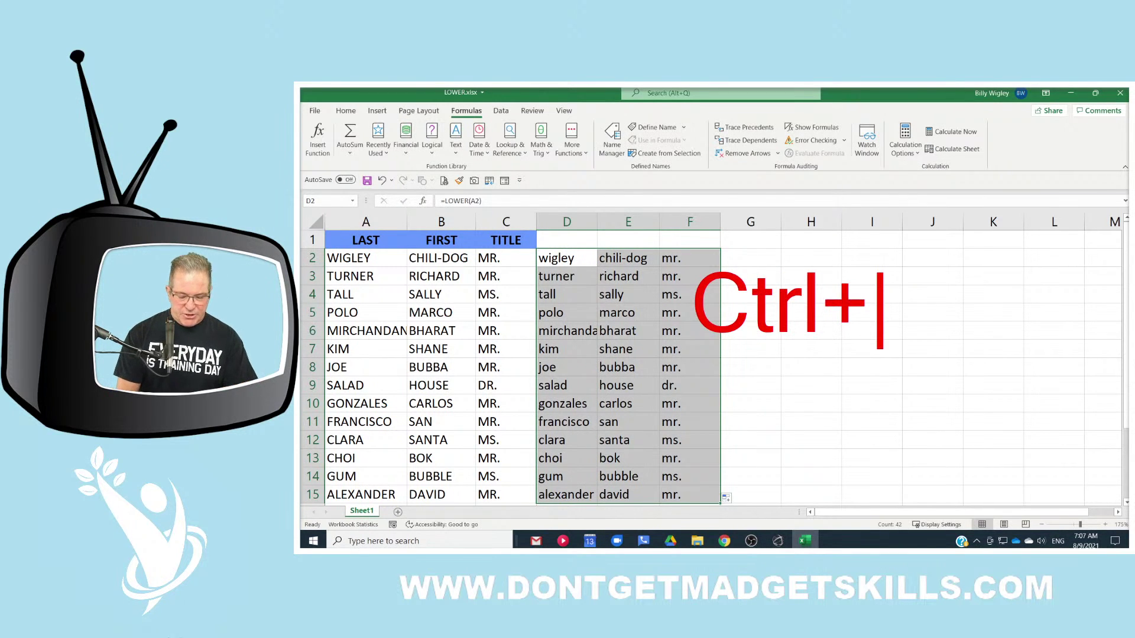
pyautogui.write('C')
pyautogui.press('Escape')
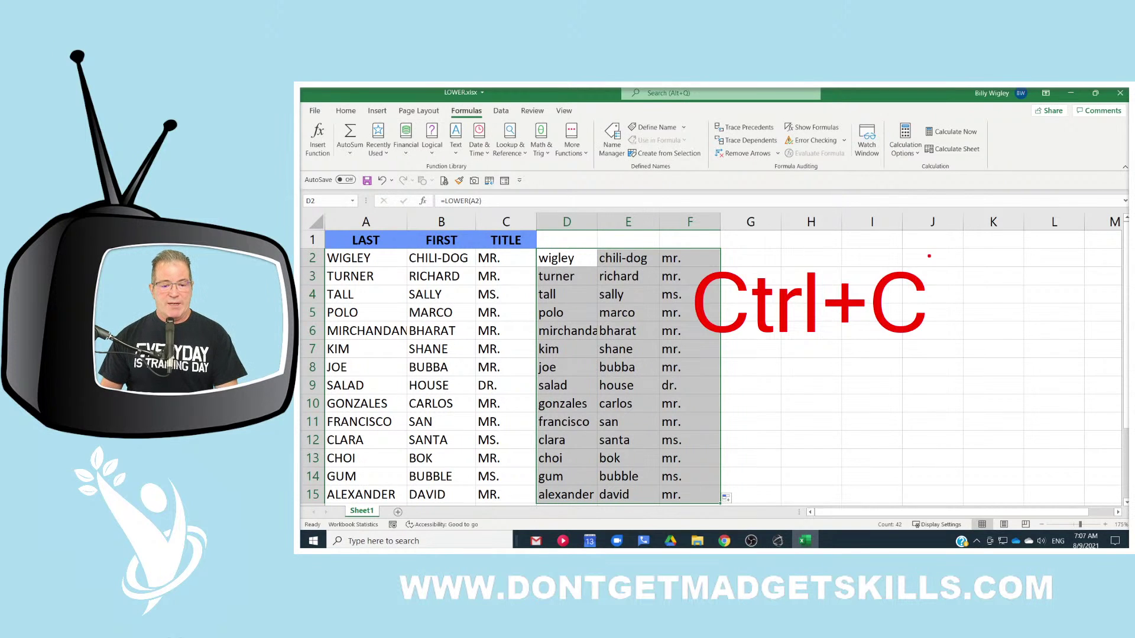
pyautogui.press('Escape')
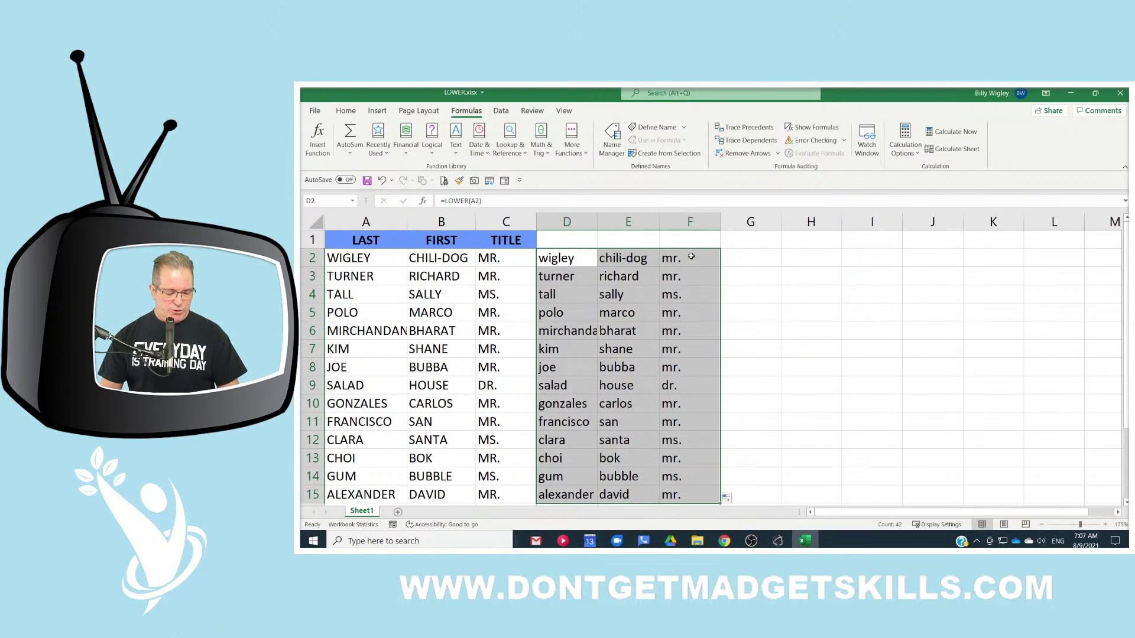
pyautogui.hotkey('ctrl', 'c')
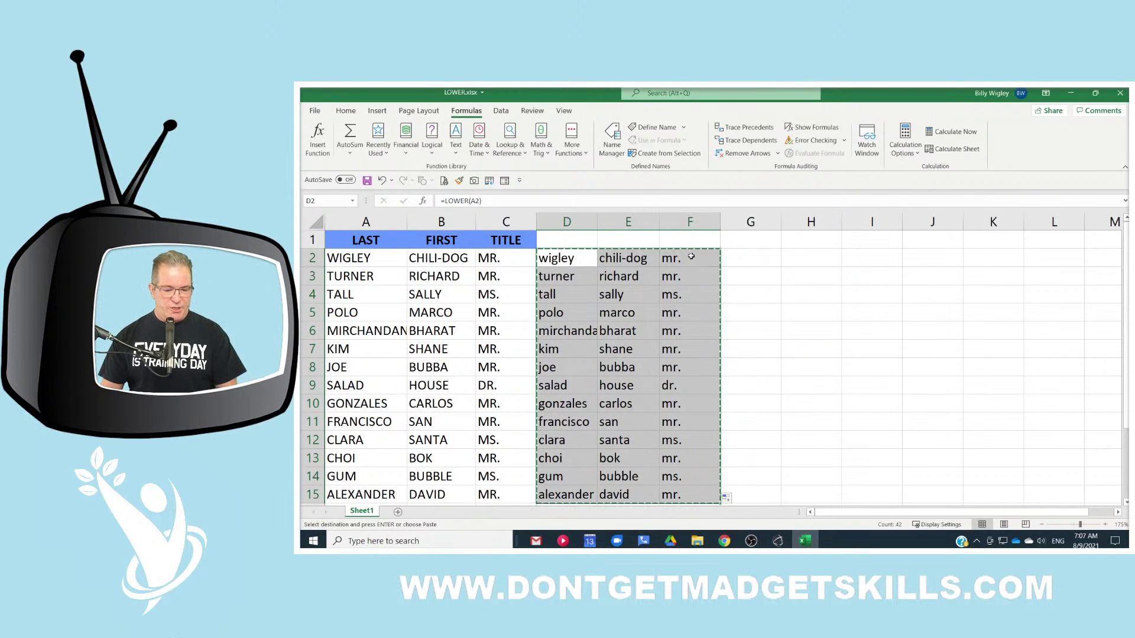
pyautogui.click(362, 260)
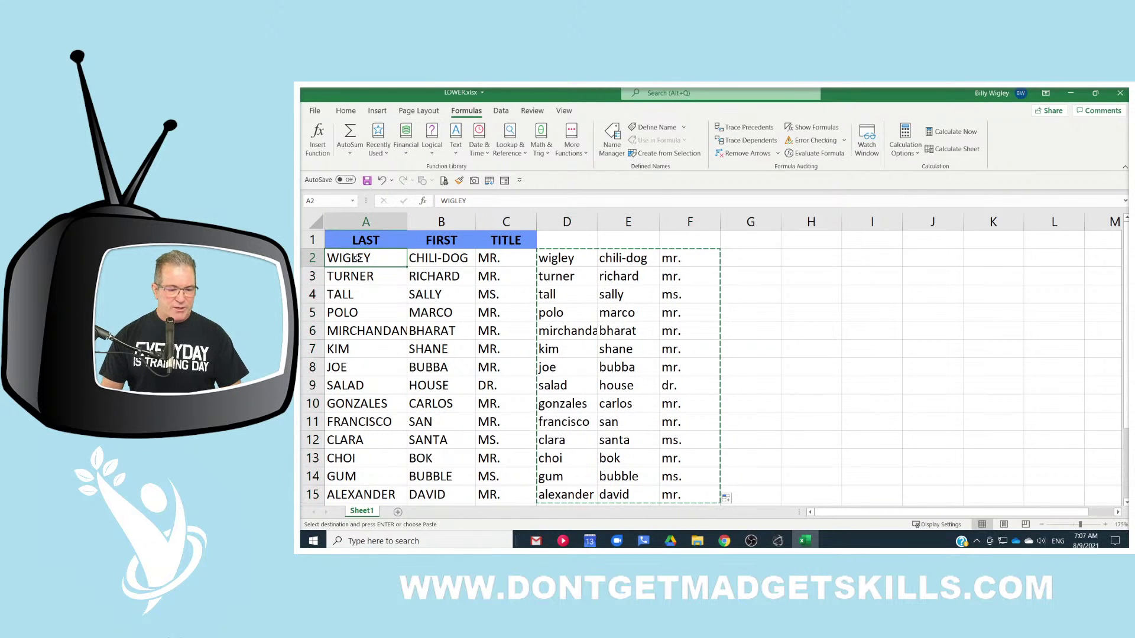
pyautogui.hotkey('ctrl', 'p')
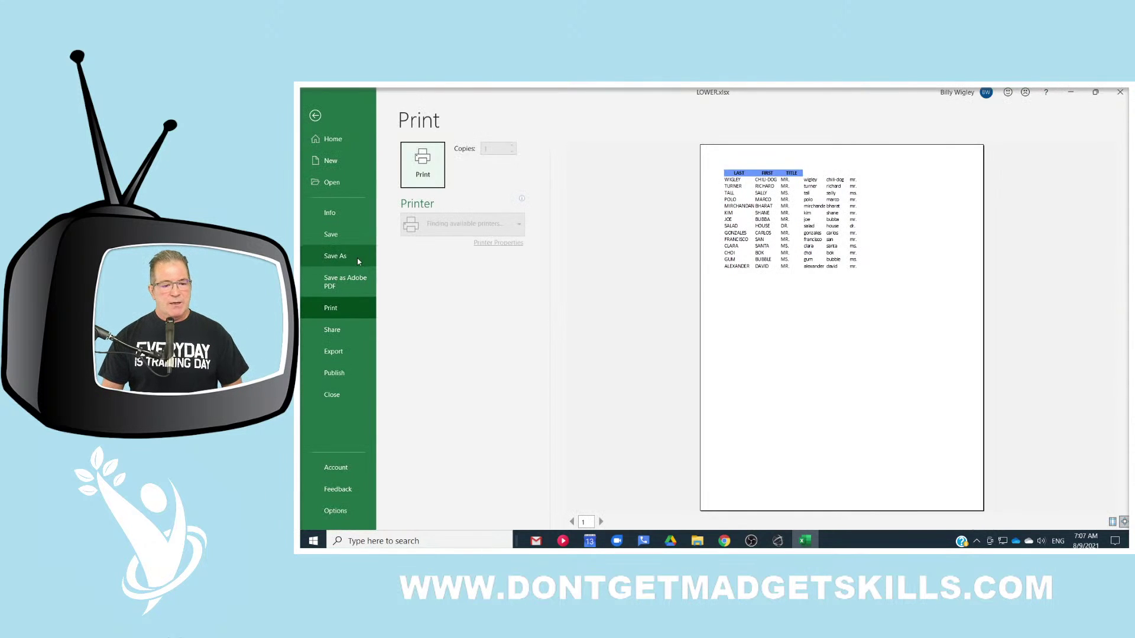
pyautogui.click(315, 116)
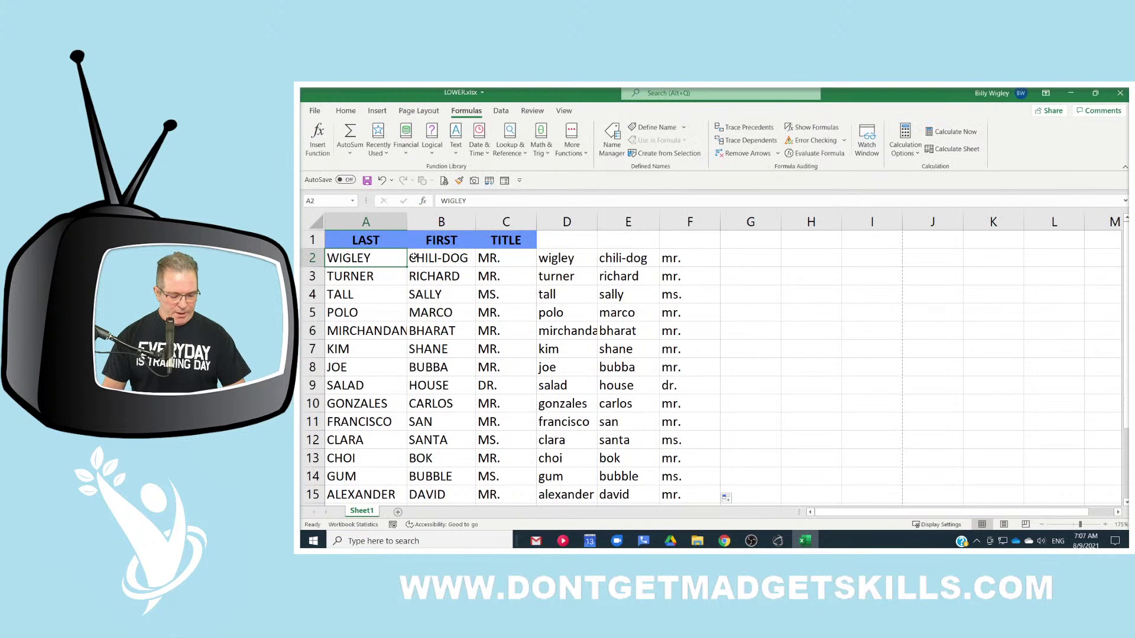
# - Collapse the ribbon and return to the sheet with cell A2 selected
pyautogui.hotkey('ctrl', 'F1')
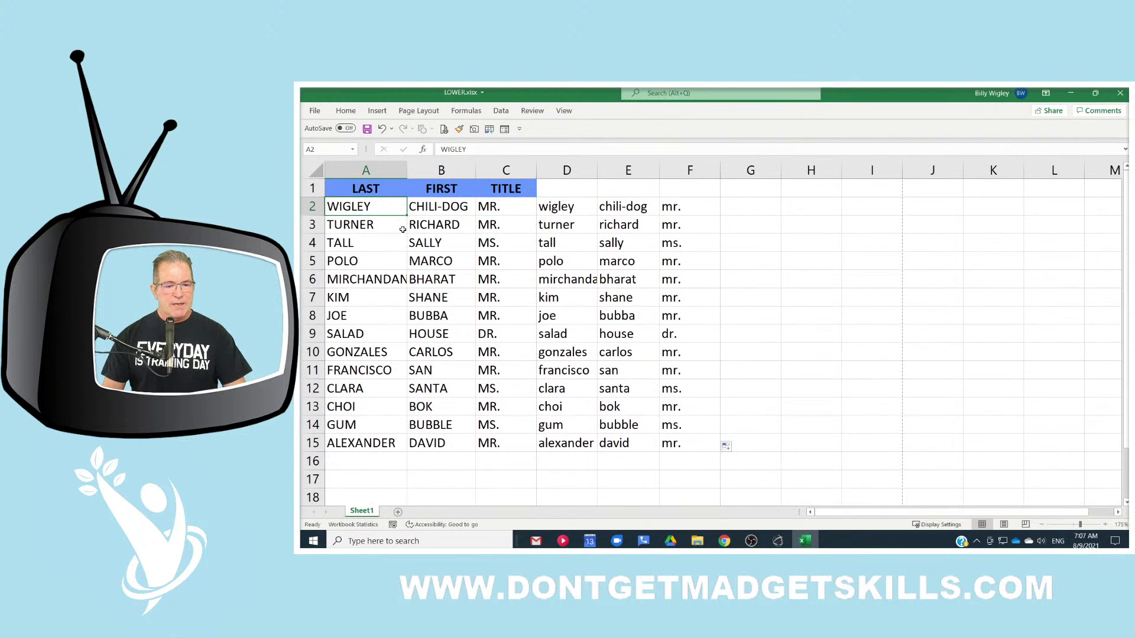
pyautogui.click(320, 112)
pyautogui.click(316, 115)
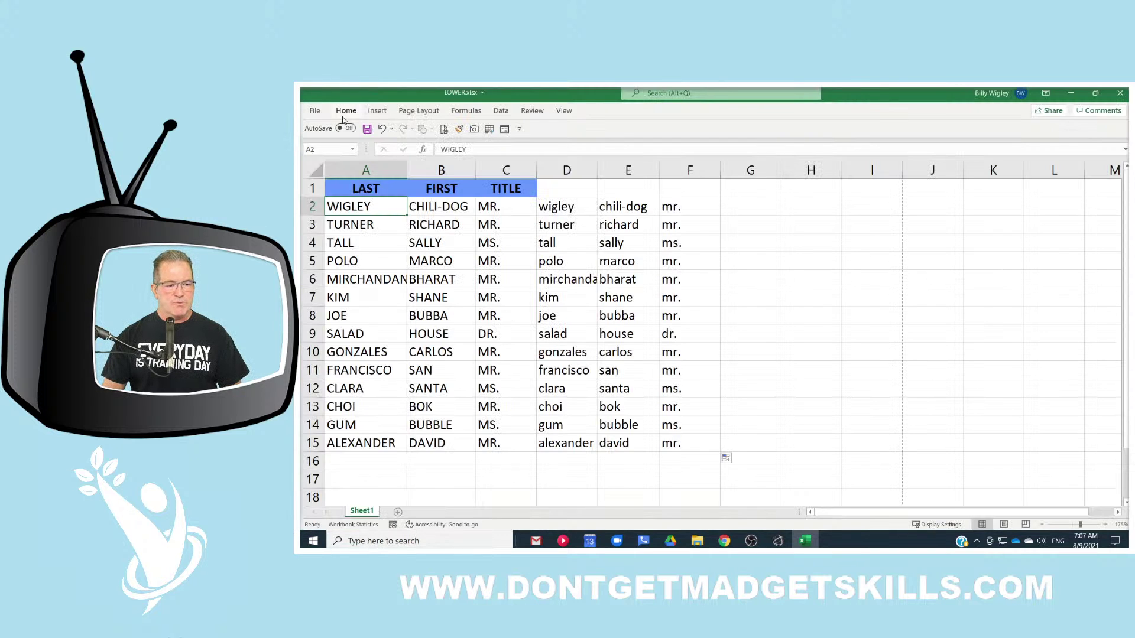
pyautogui.click(346, 113)
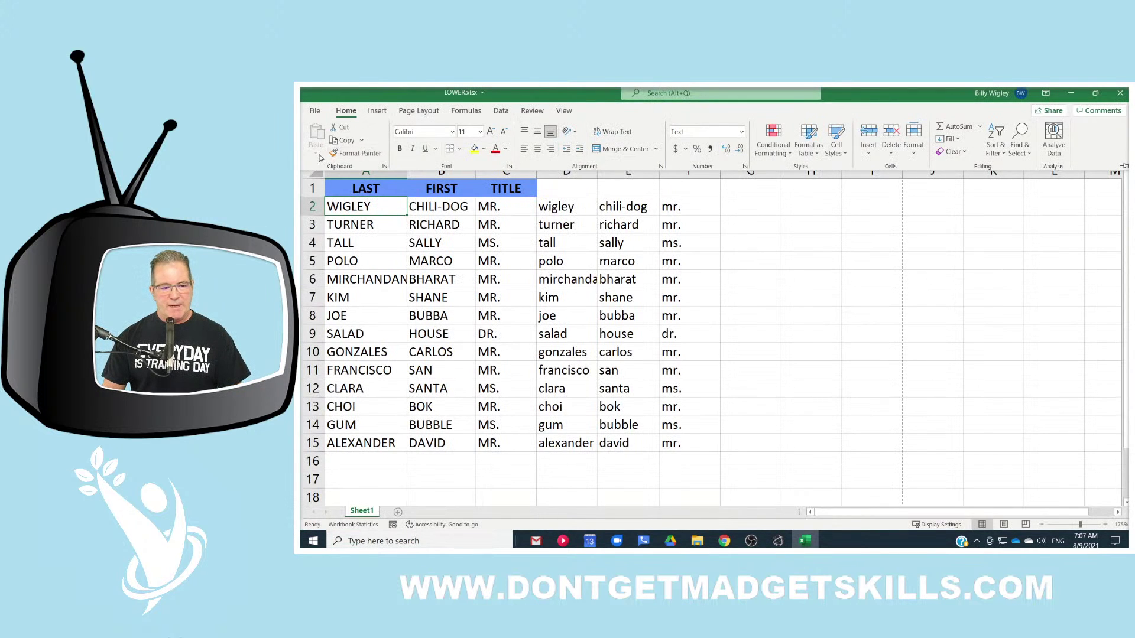
pyautogui.click(354, 206)
# - Copy the block of LOWER formulas in D2:F15
pyautogui.click(576, 210)
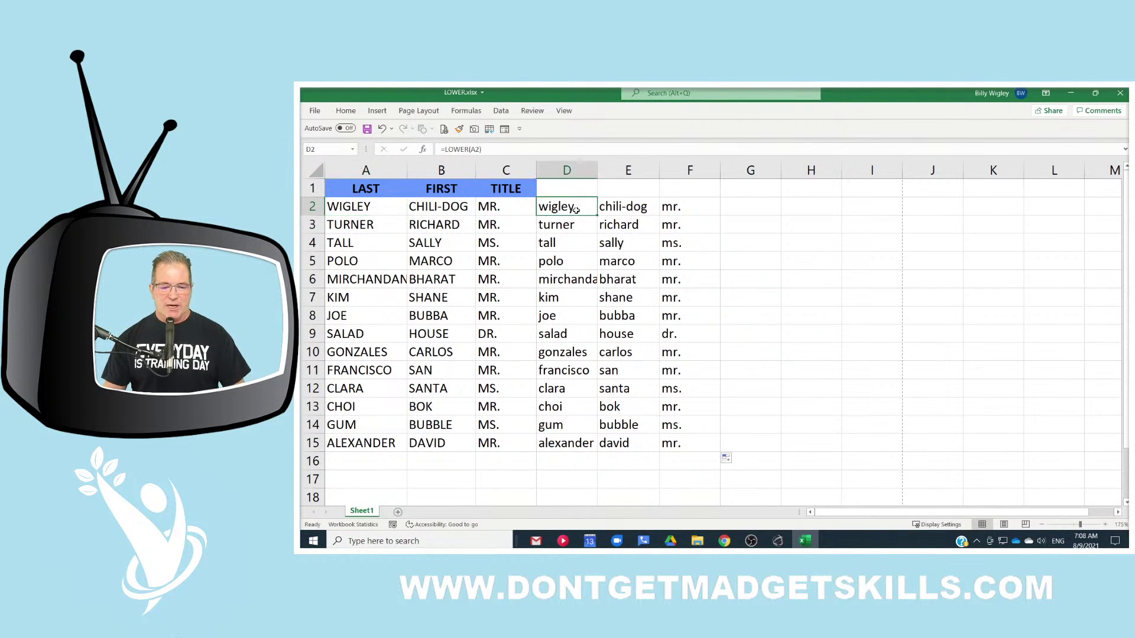
pyautogui.hotkey('ctrl', 'shift', 'Right')
pyautogui.hotkey('shift', 'Down')
pyautogui.hotkey('shift', 'Down')
pyautogui.hotkey('shift', 'Down')
pyautogui.hotkey('shift', 'Down')
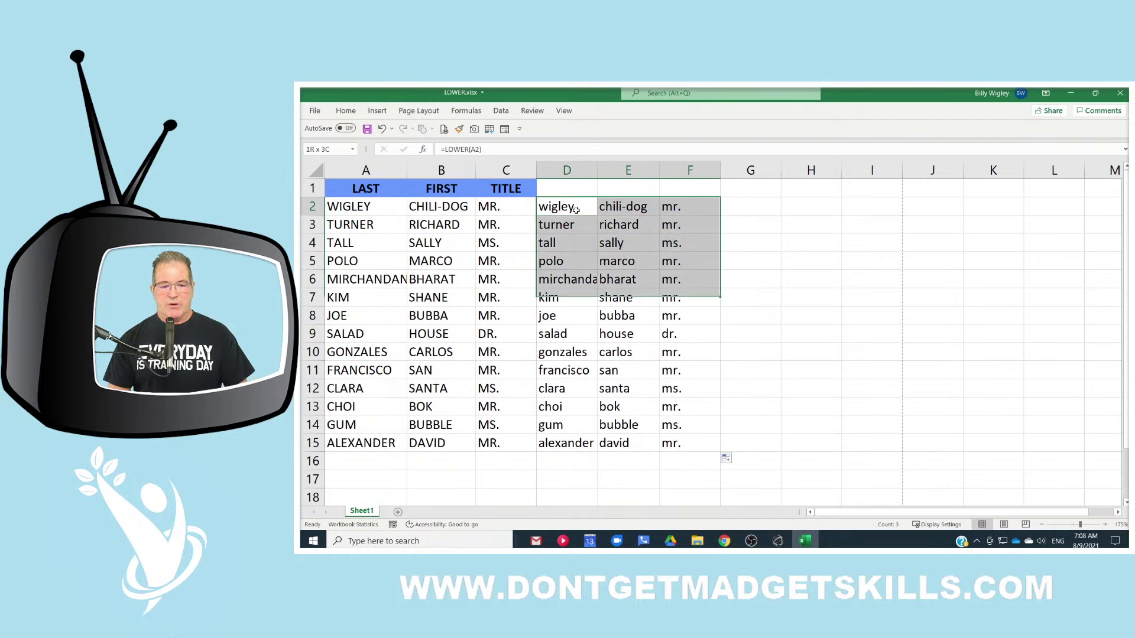
pyautogui.hotkey('shift', 'Up')
pyautogui.hotkey('shift', 'Up')
pyautogui.hotkey('shift', 'Up')
pyautogui.hotkey('shift', 'Up')
pyautogui.hotkey('ctrl', 'shift', 'Down')
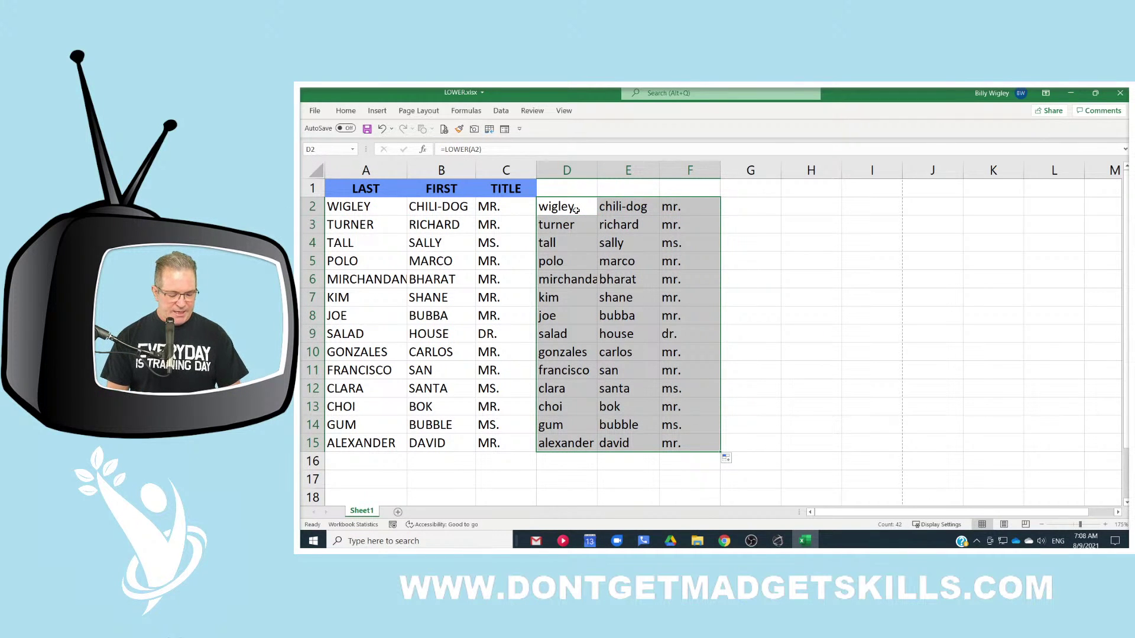
pyautogui.hotkey('ctrl', 'c')
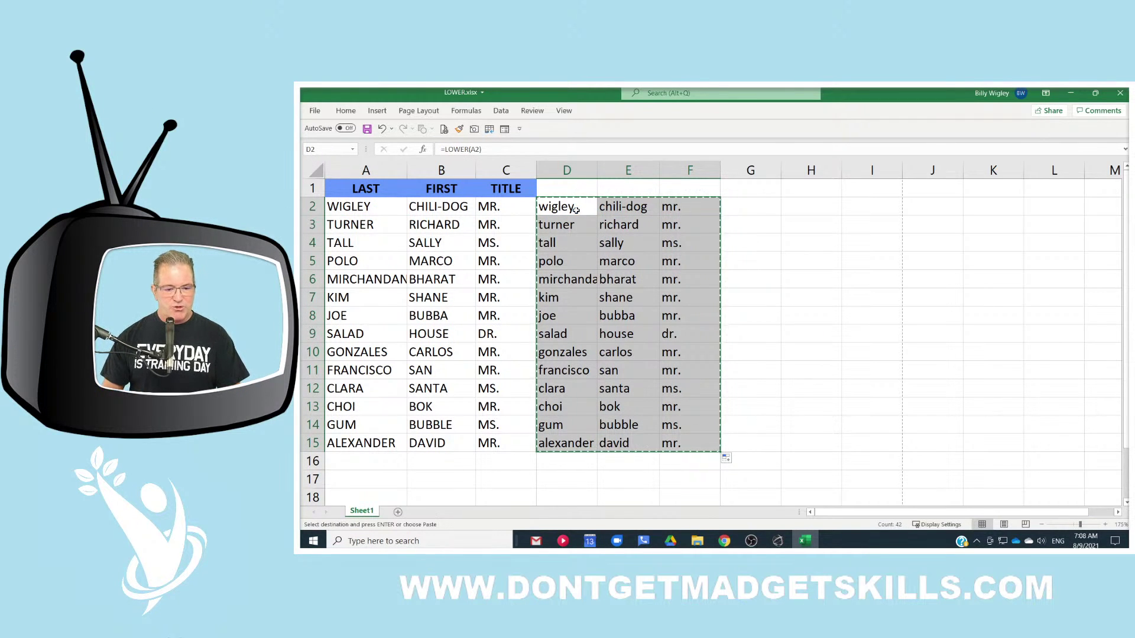
# - Try to paste the copied formulas over the original data starting at A2, and undo the paste
pyautogui.click(384, 204)
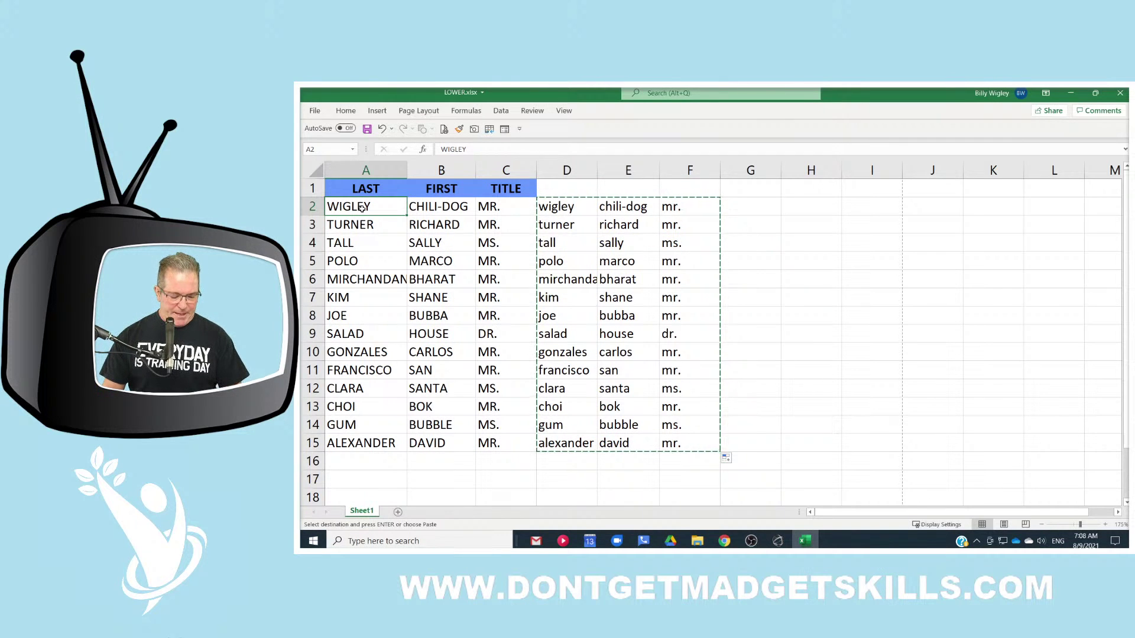
pyautogui.hotkey('ctrl', 'v')
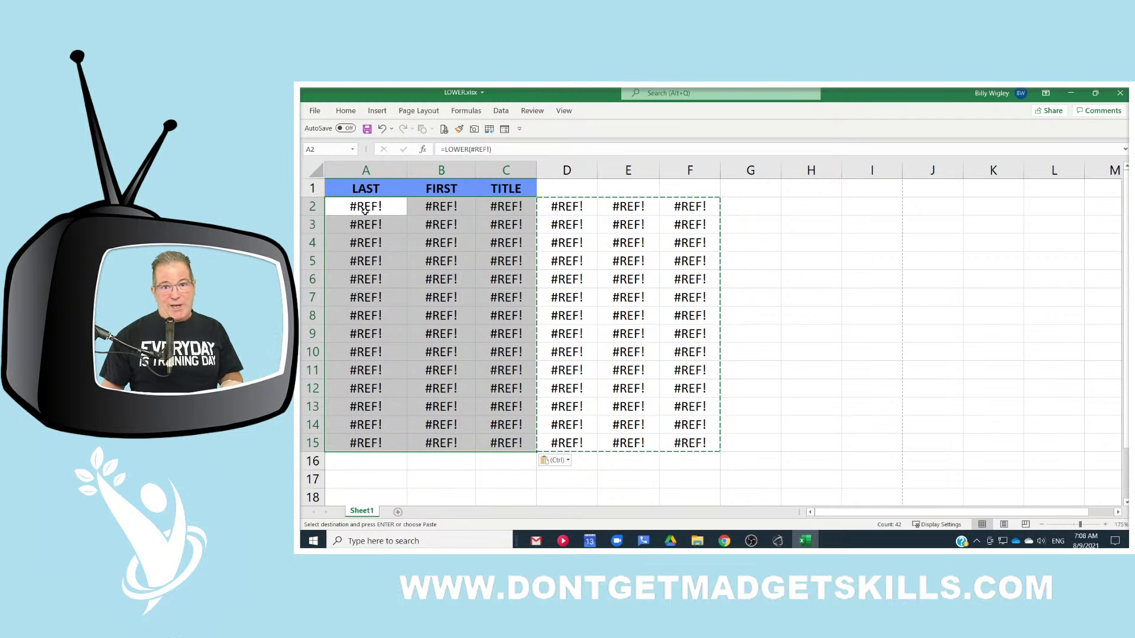
pyautogui.hotkey('ctrl', 'z')
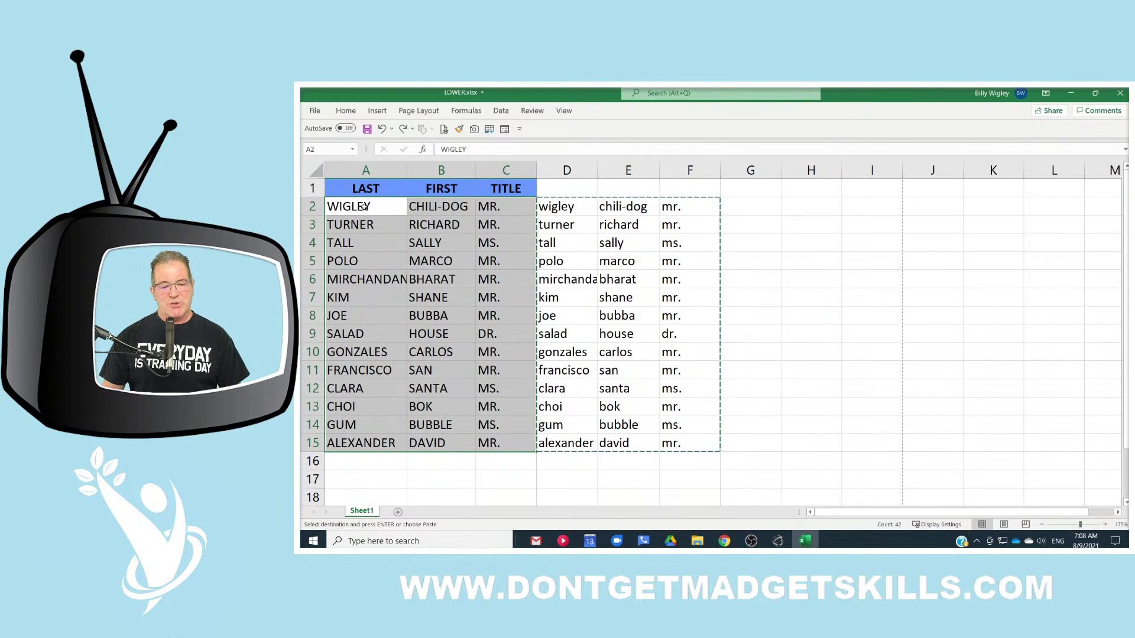
# - Paste the copied block as values over A2:C15 and clear the helper formulas in D2:F15
pyautogui.rightClick(357, 207)
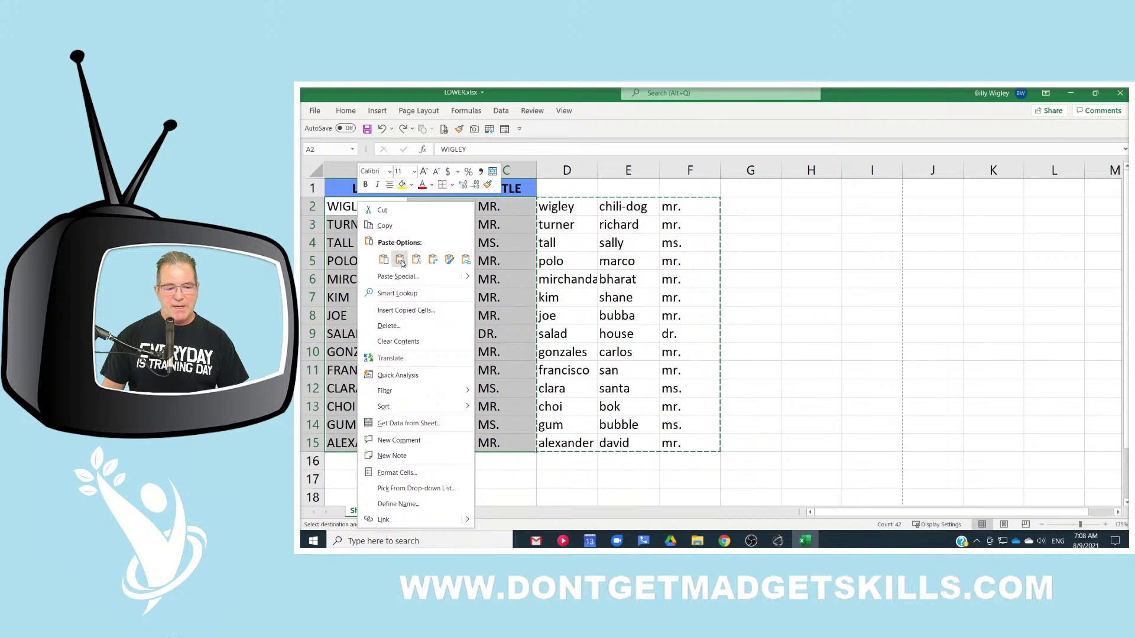
pyautogui.click(405, 265)
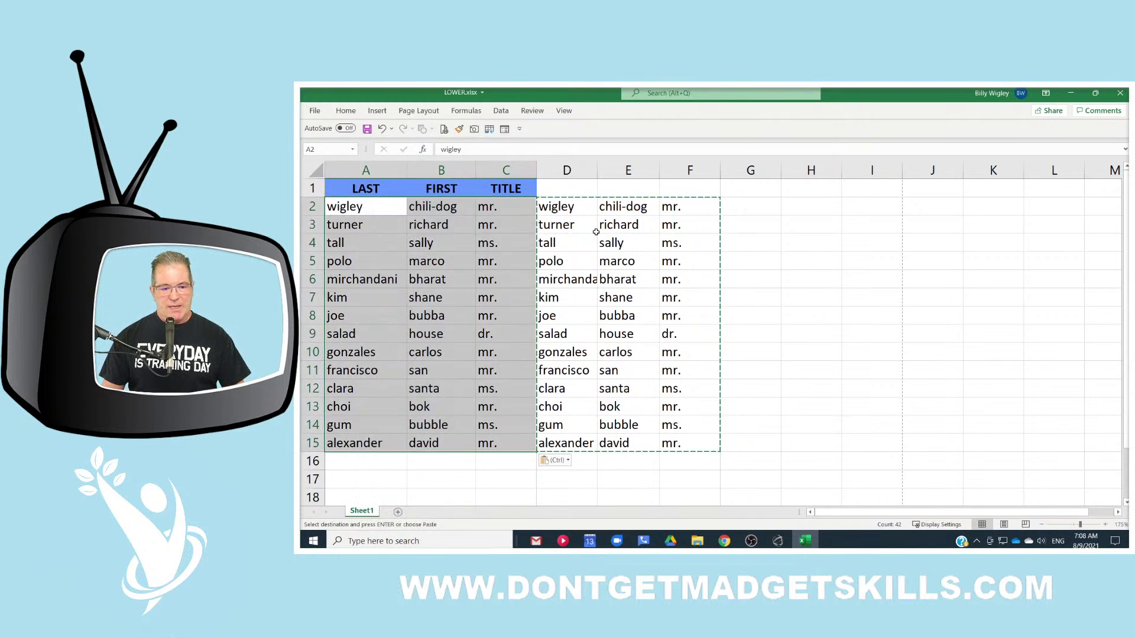
pyautogui.click(577, 206)
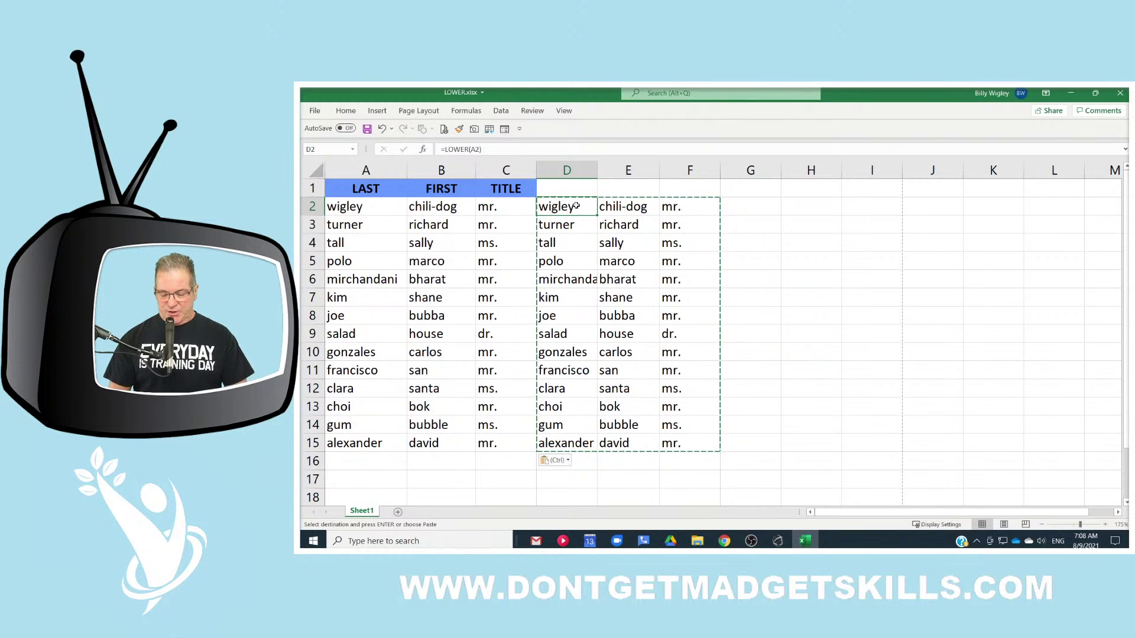
pyautogui.hotkey('ctrl', 'shift', 'Right')
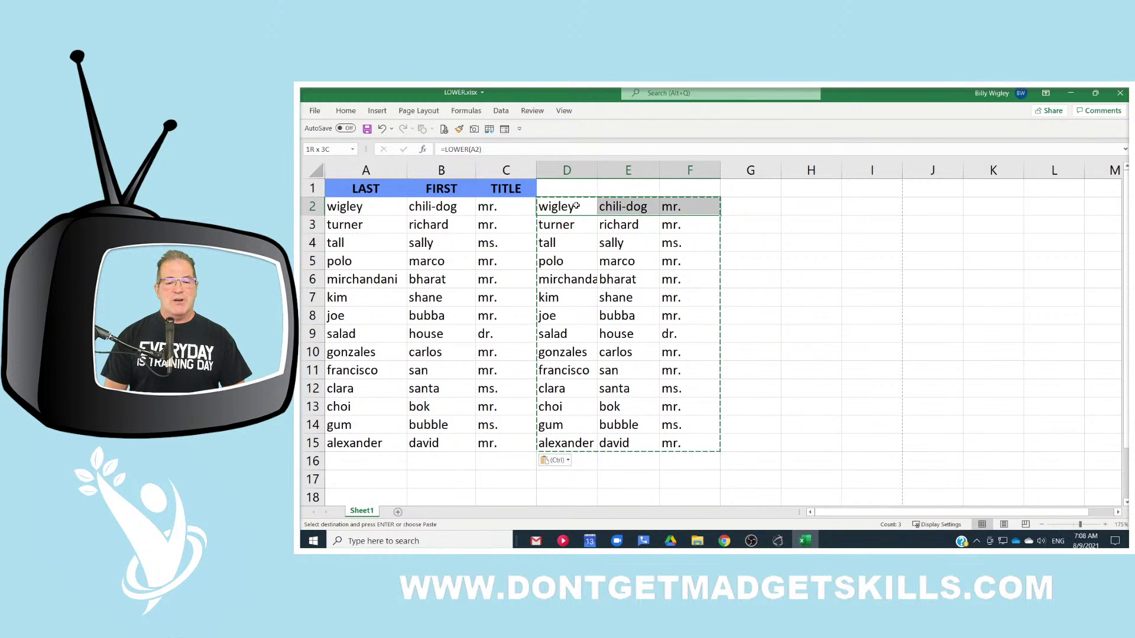
pyautogui.hotkey('ctrl', 'shift', 'Down')
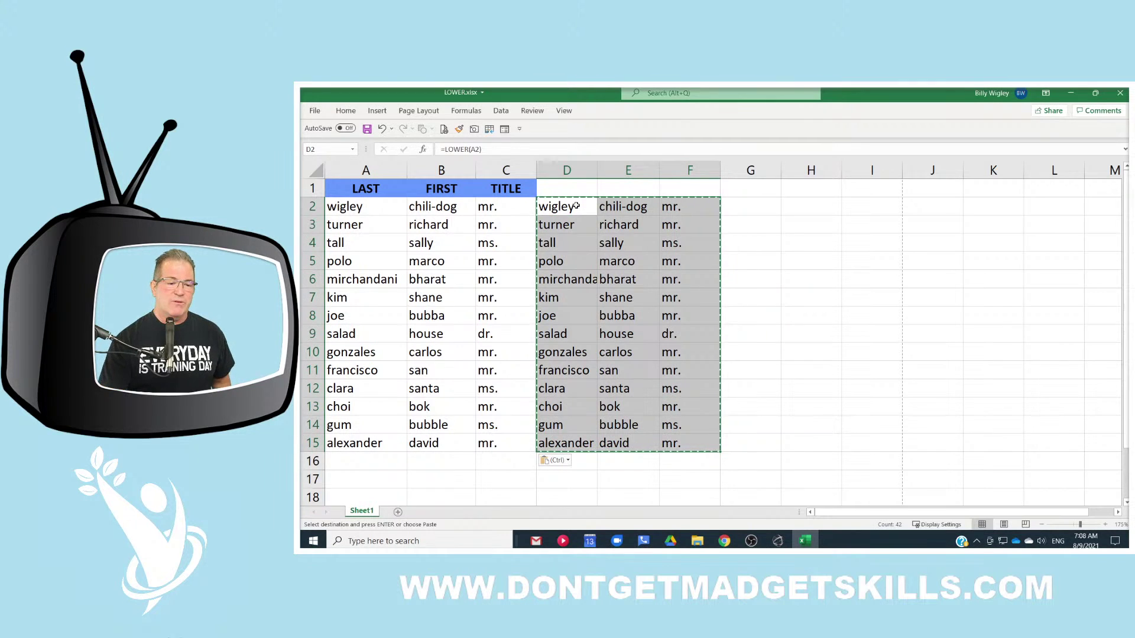
pyautogui.press('Delete')
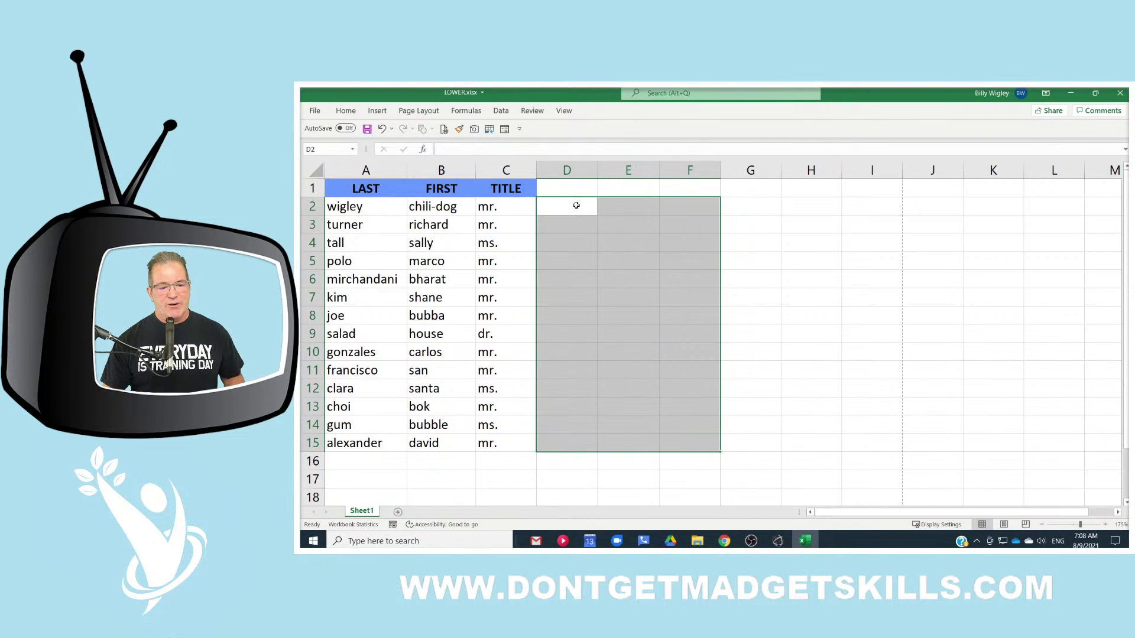
pyautogui.click(337, 205)
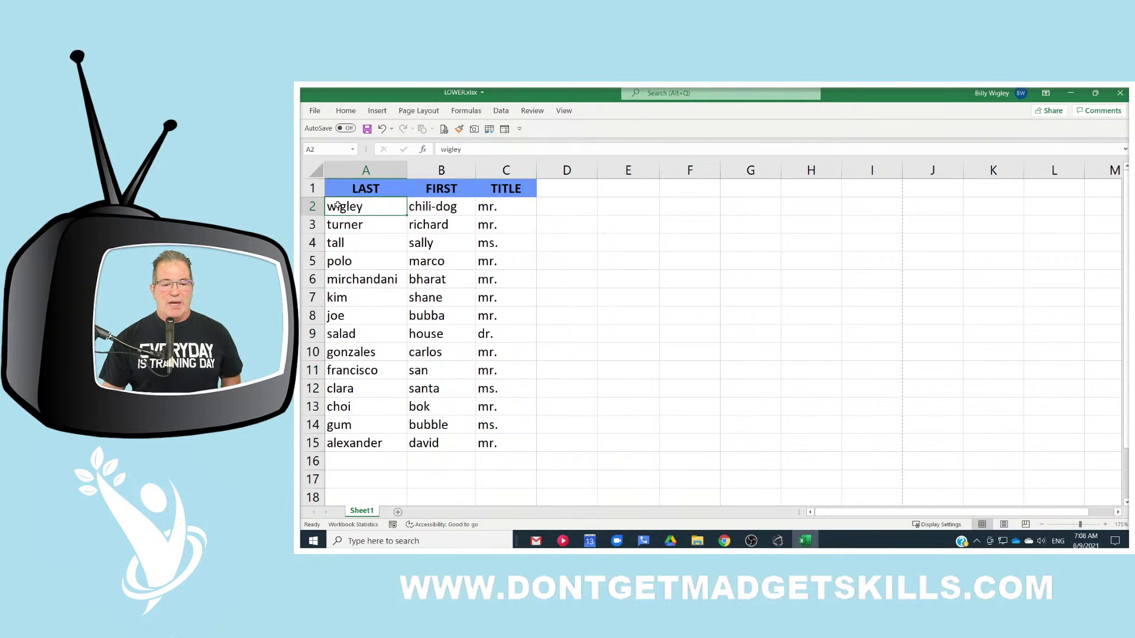
# - Look up the PROPER function by starting the formula =prop in cell D2, and cancel the entry
pyautogui.click(566, 207)
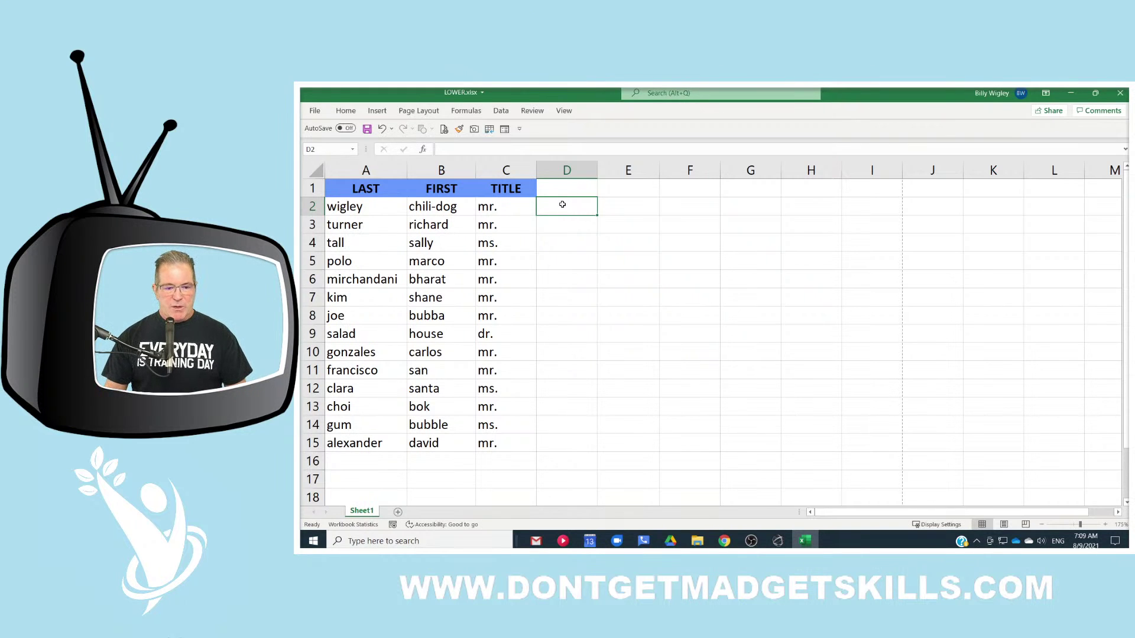
pyautogui.click(629, 209)
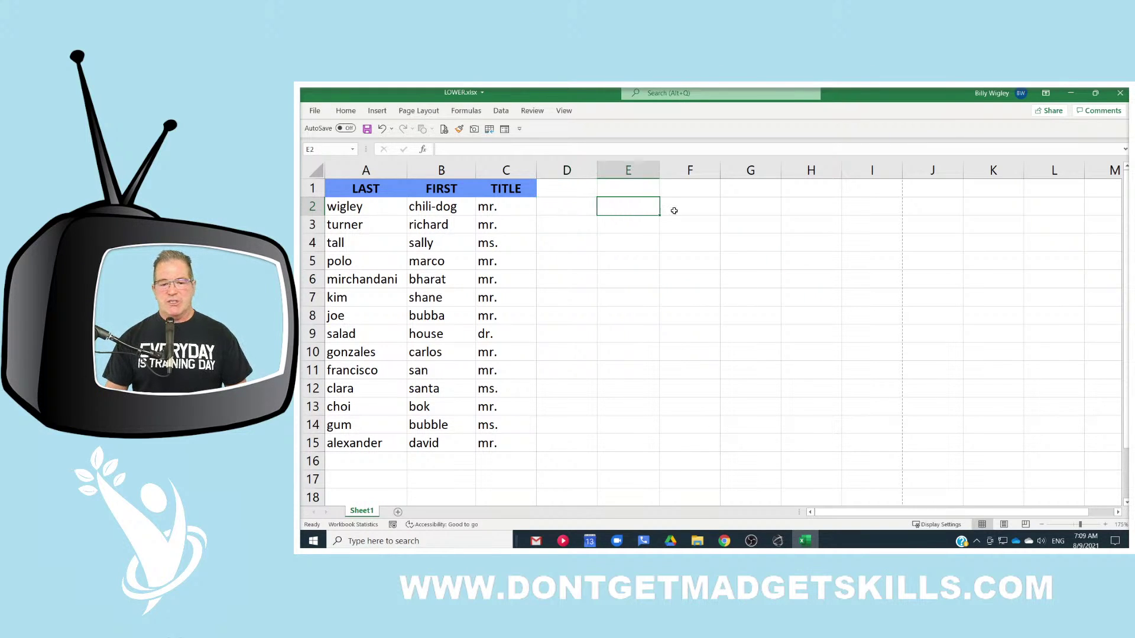
pyautogui.click(690, 207)
pyautogui.click(575, 204)
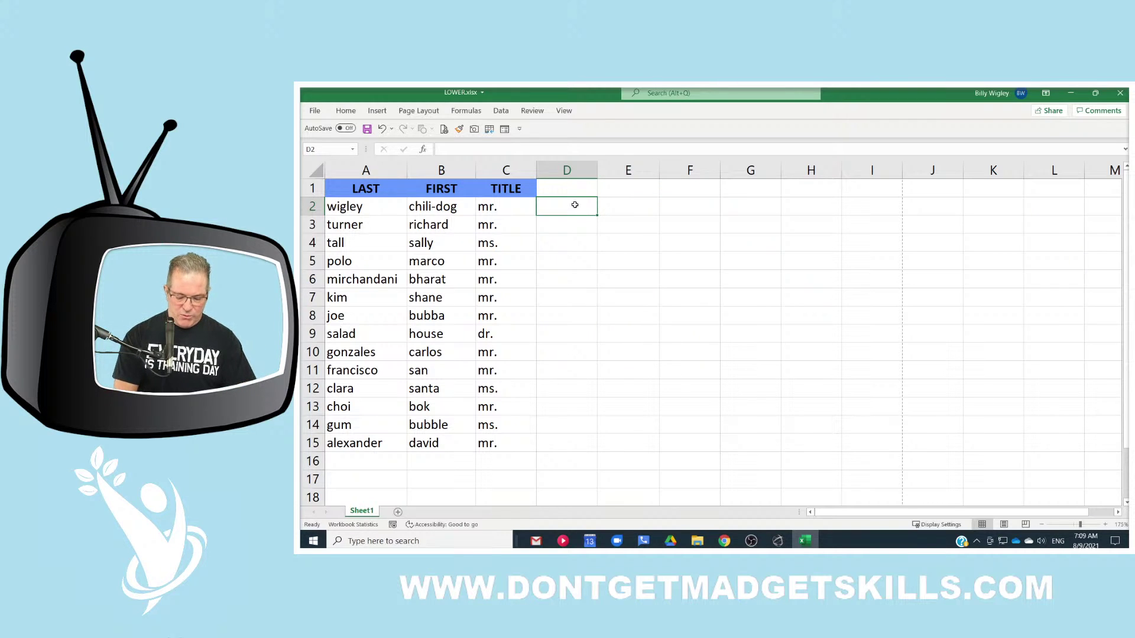
pyautogui.write('=')
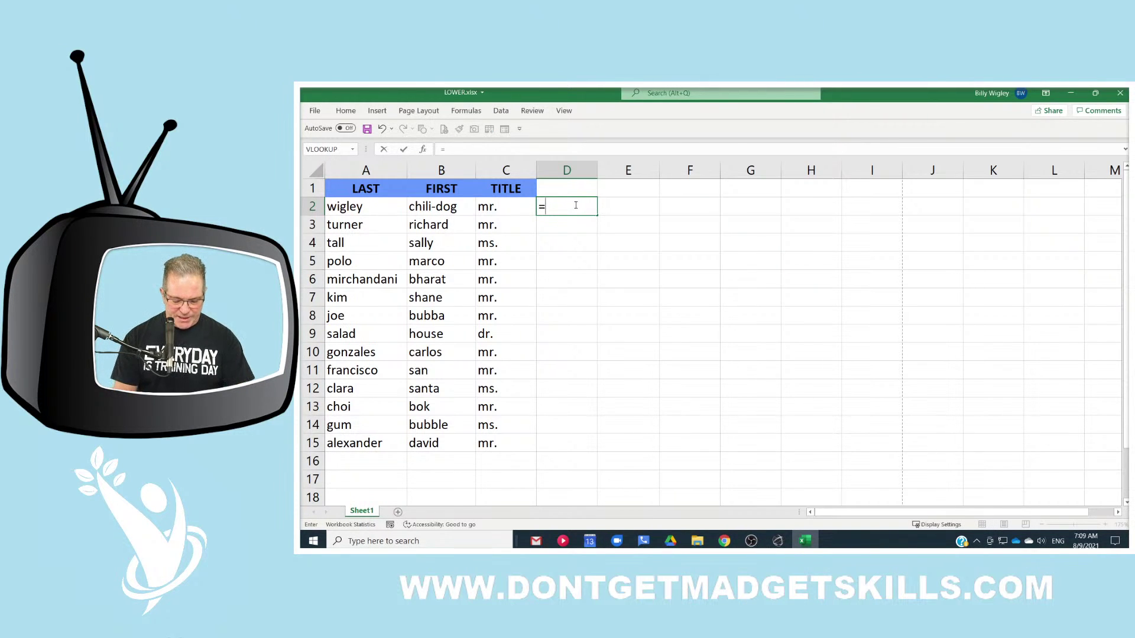
pyautogui.write('pr')
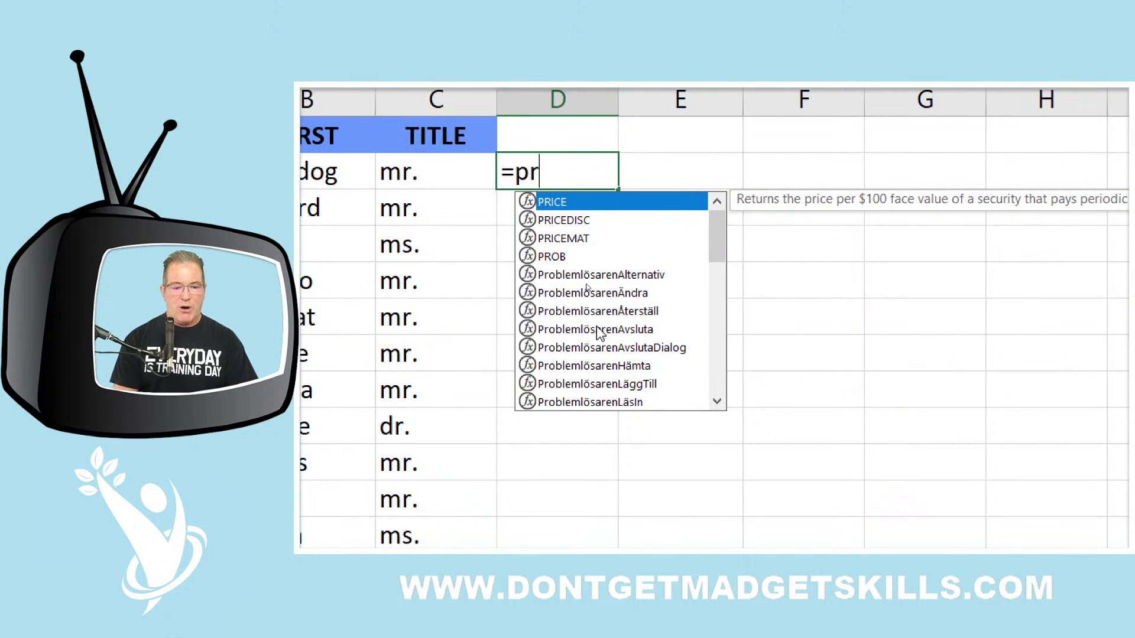
pyautogui.write('op')
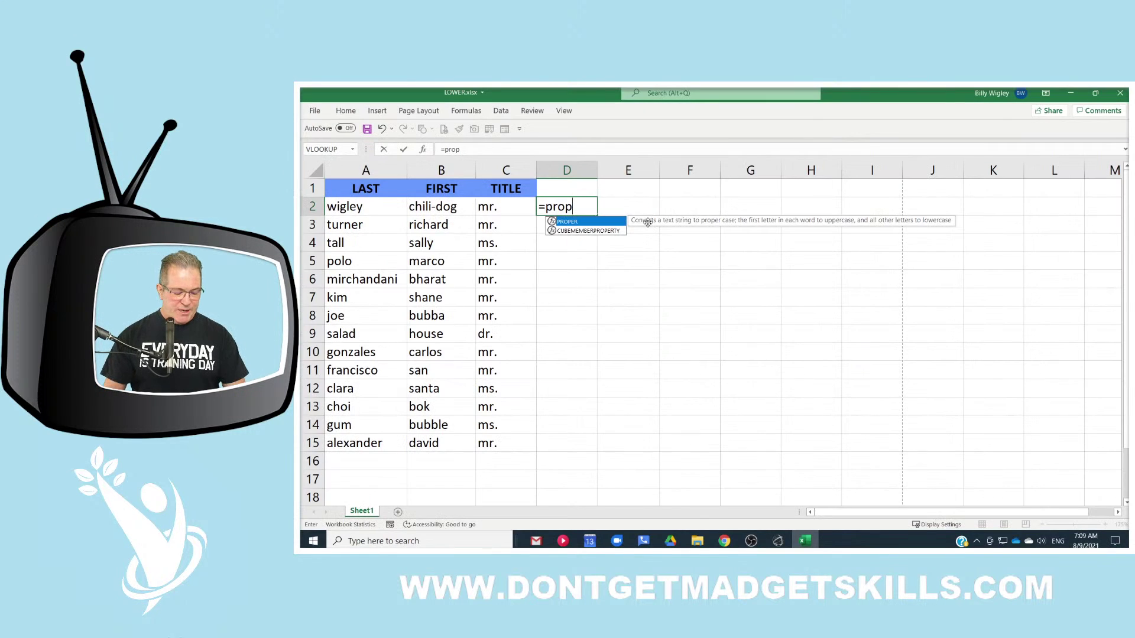
pyautogui.press('Escape')
pyautogui.press('Escape')
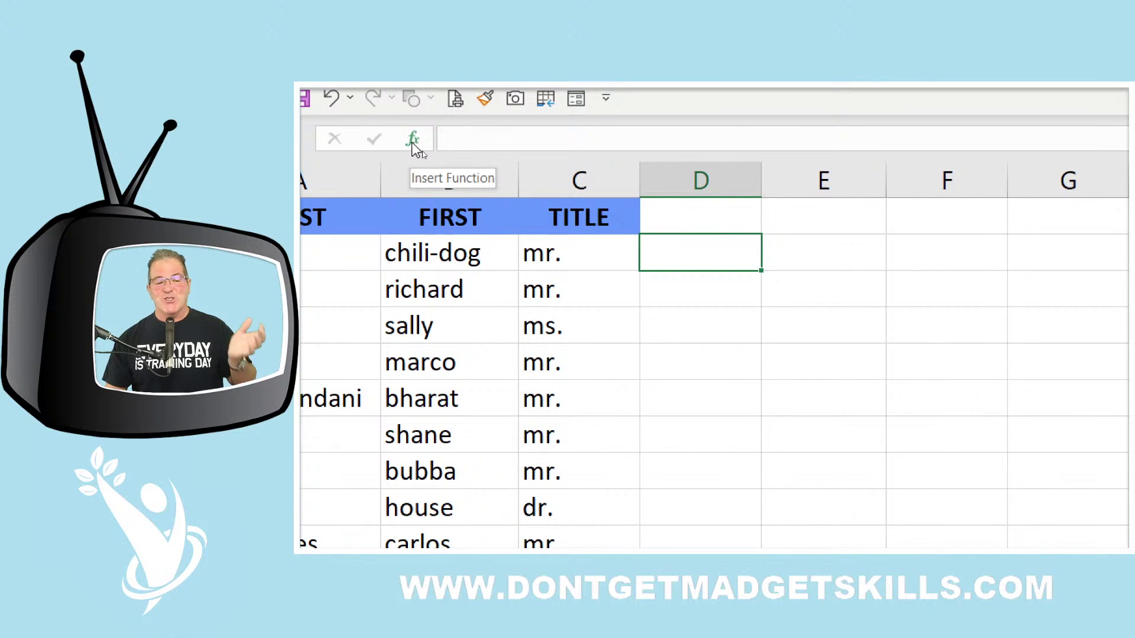
# - Search for a function with the word Capitalize and insert PROPER into cell D2
pyautogui.click(413, 140)
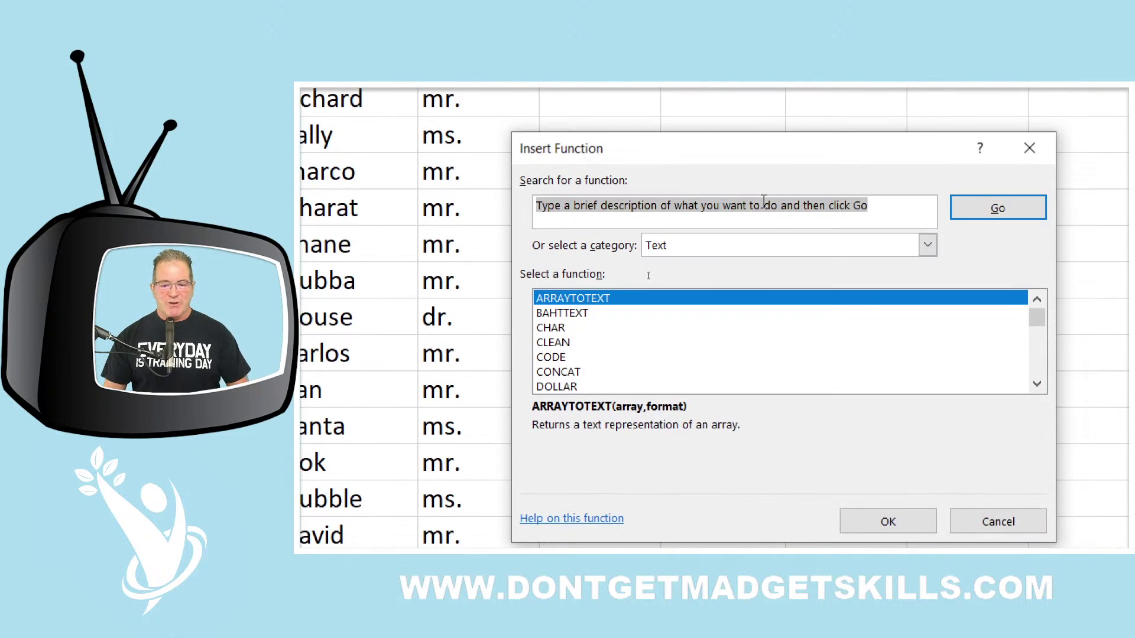
pyautogui.write('Capital')
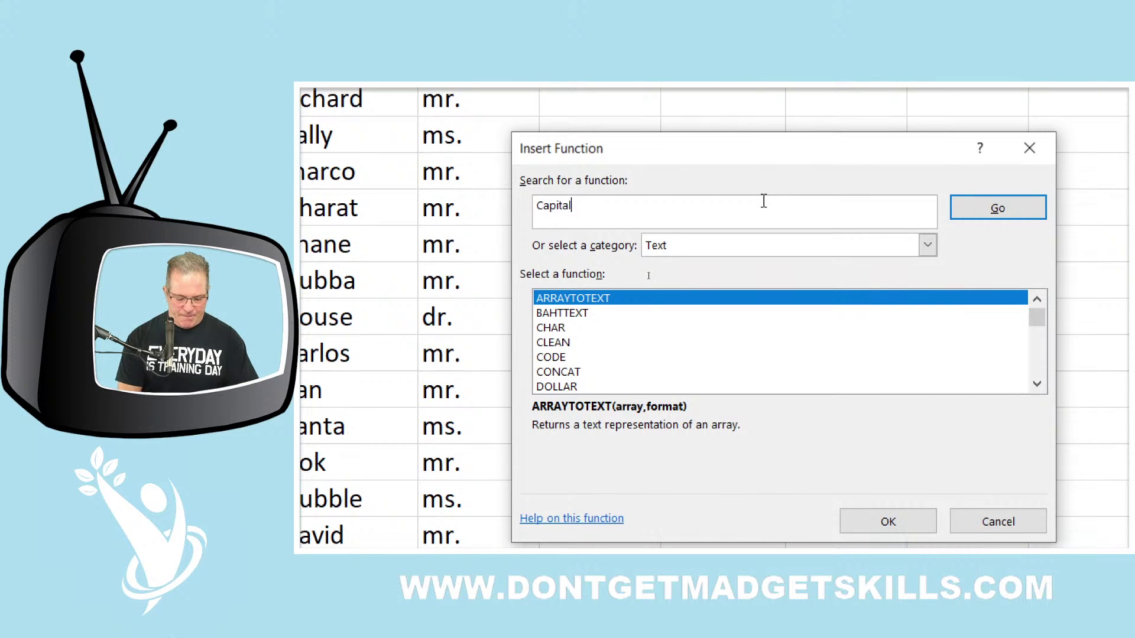
pyautogui.write('ize')
pyautogui.press('Return')
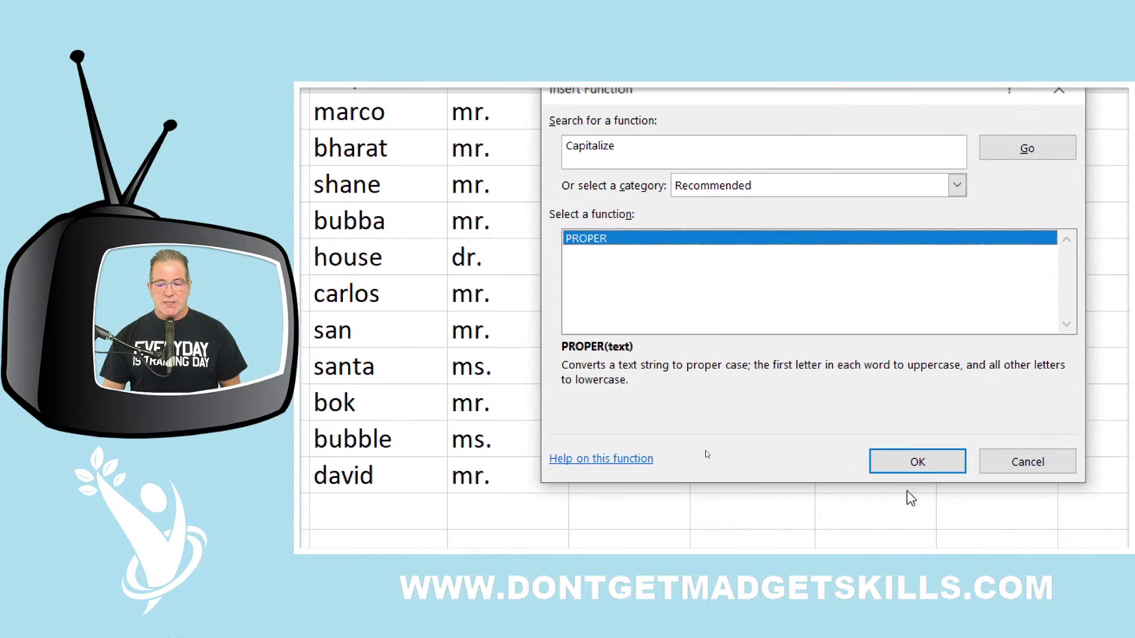
pyautogui.click(917, 457)
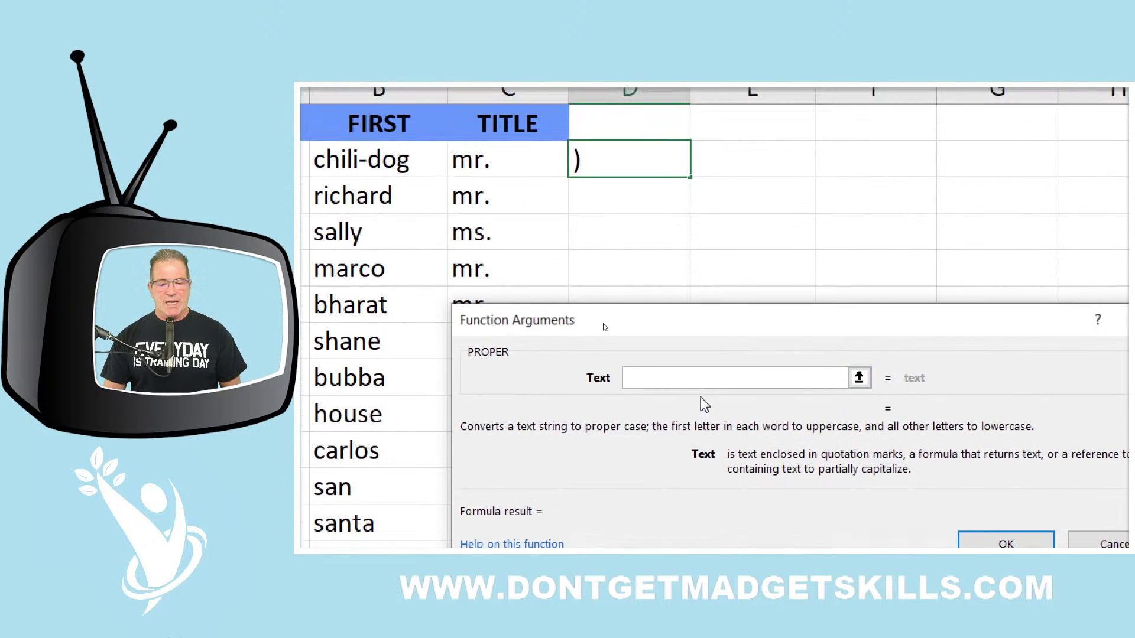
# - Use C2 as the text argument to complete =PROPER(C2) in D2, and select cell E2
pyautogui.moveTo(746, 328); pyautogui.dragTo(657, 224)
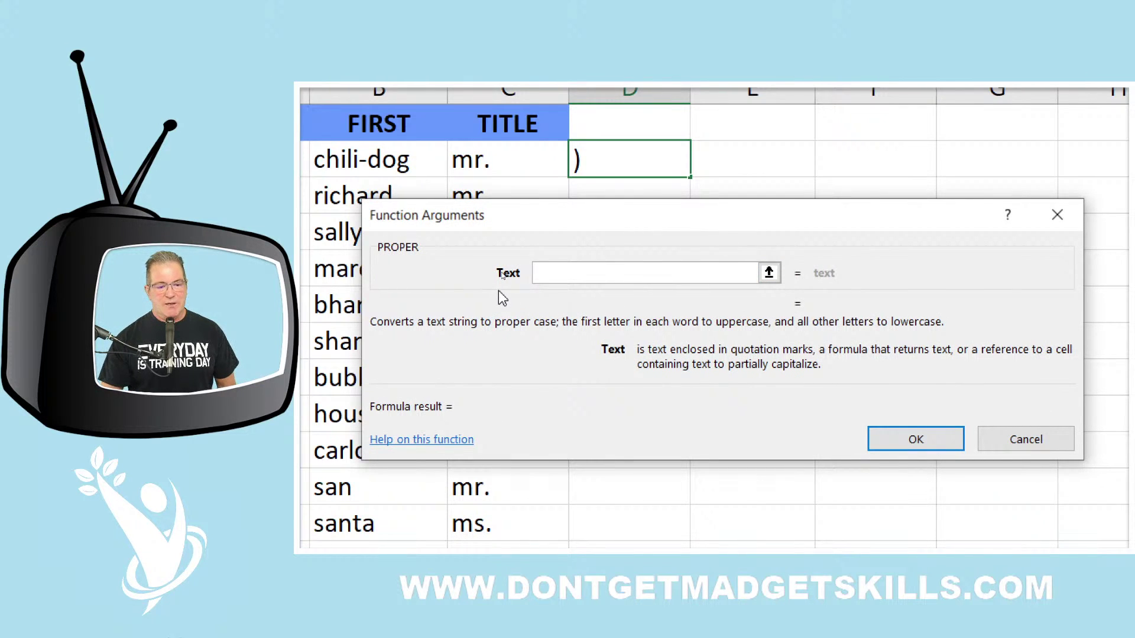
pyautogui.click(539, 158)
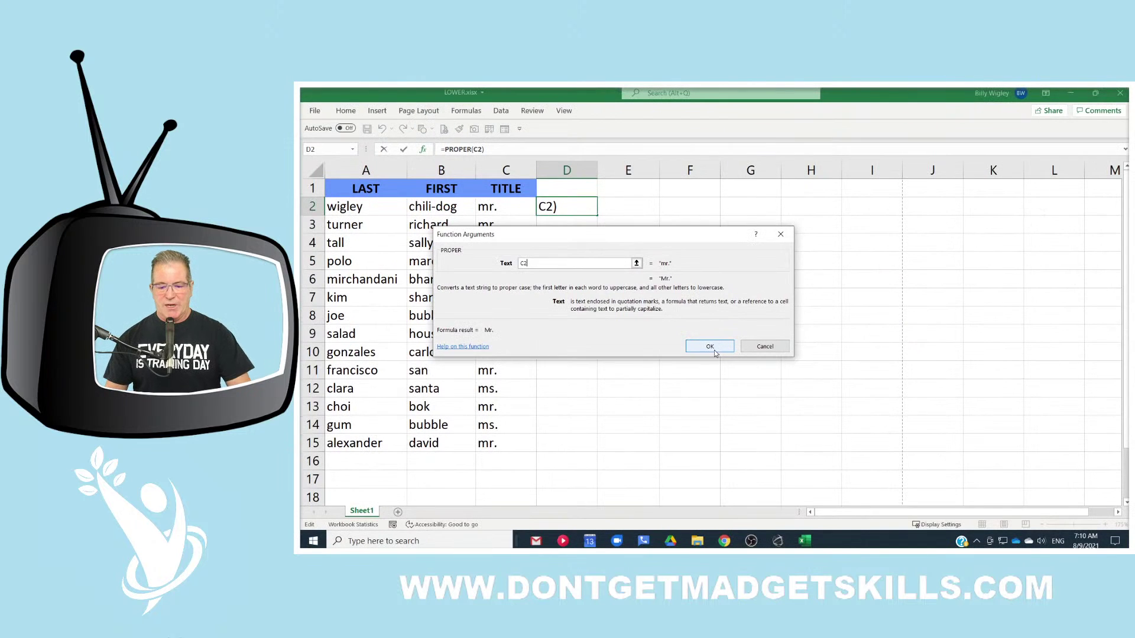
pyautogui.click(1011, 441)
pyautogui.click(780, 162)
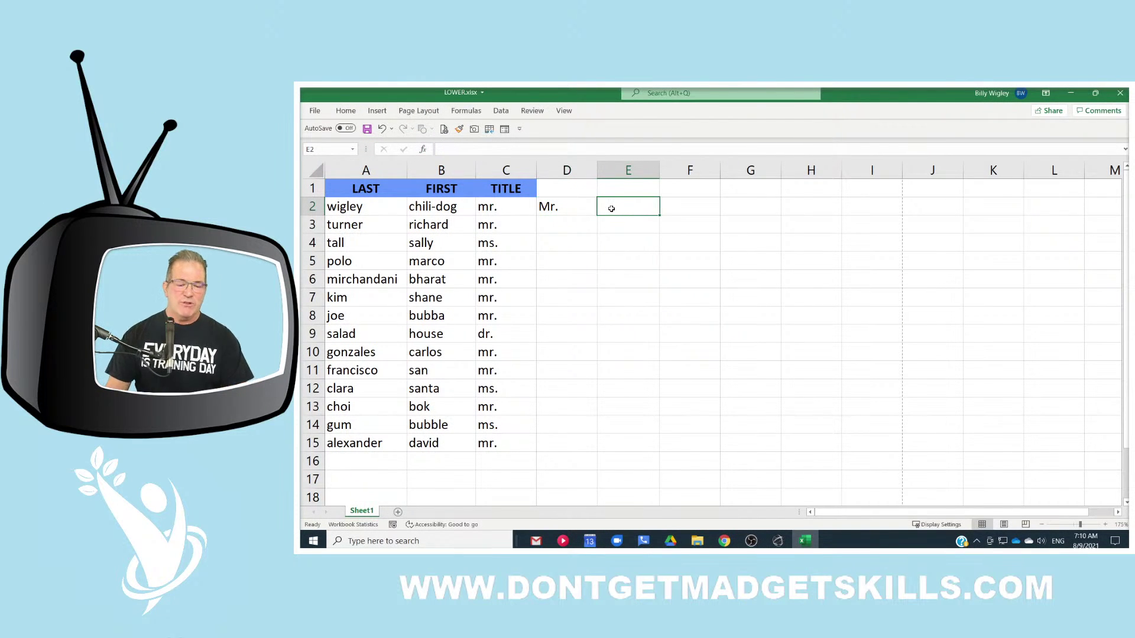
# - Enter =PROPER(B2) in cell E2 to capitalize the first name
pyautogui.write('=')
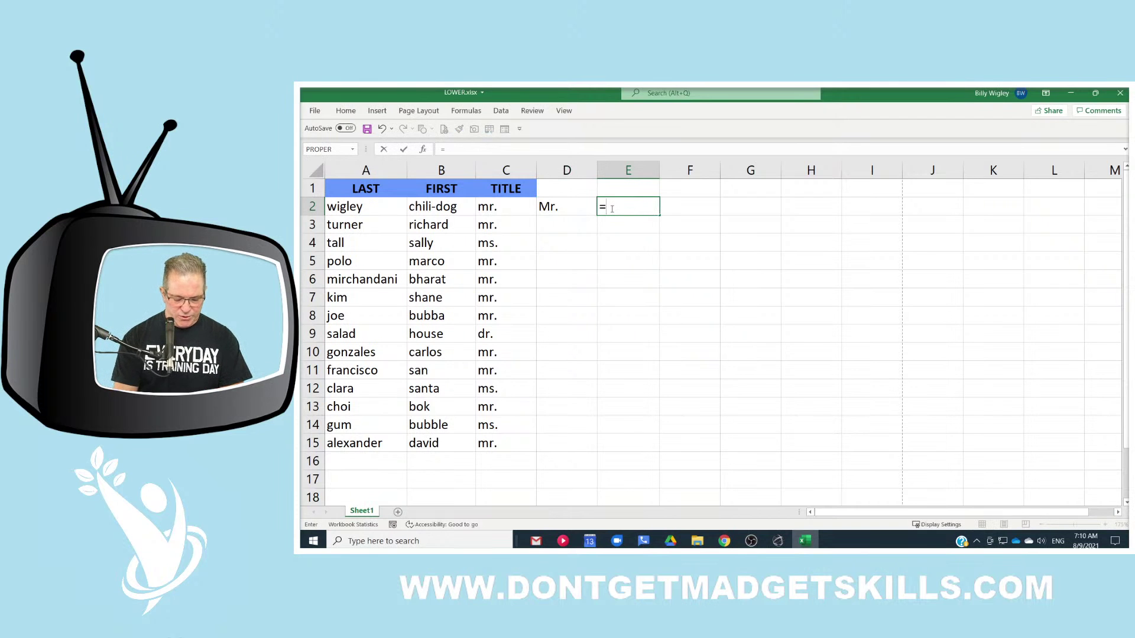
pyautogui.write('pro')
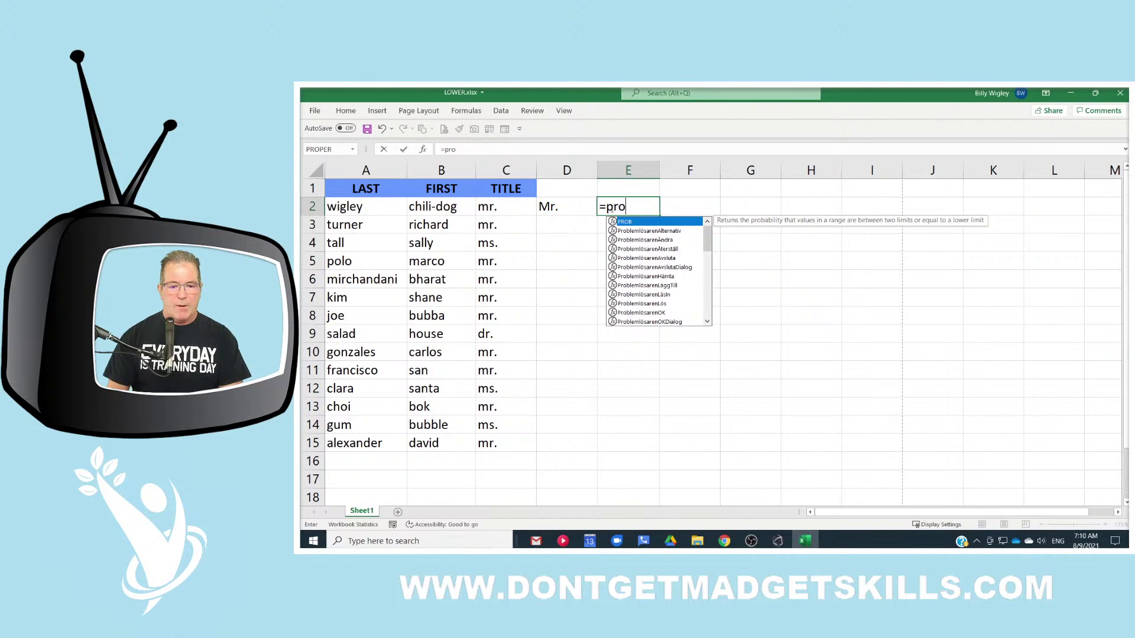
pyautogui.write('p')
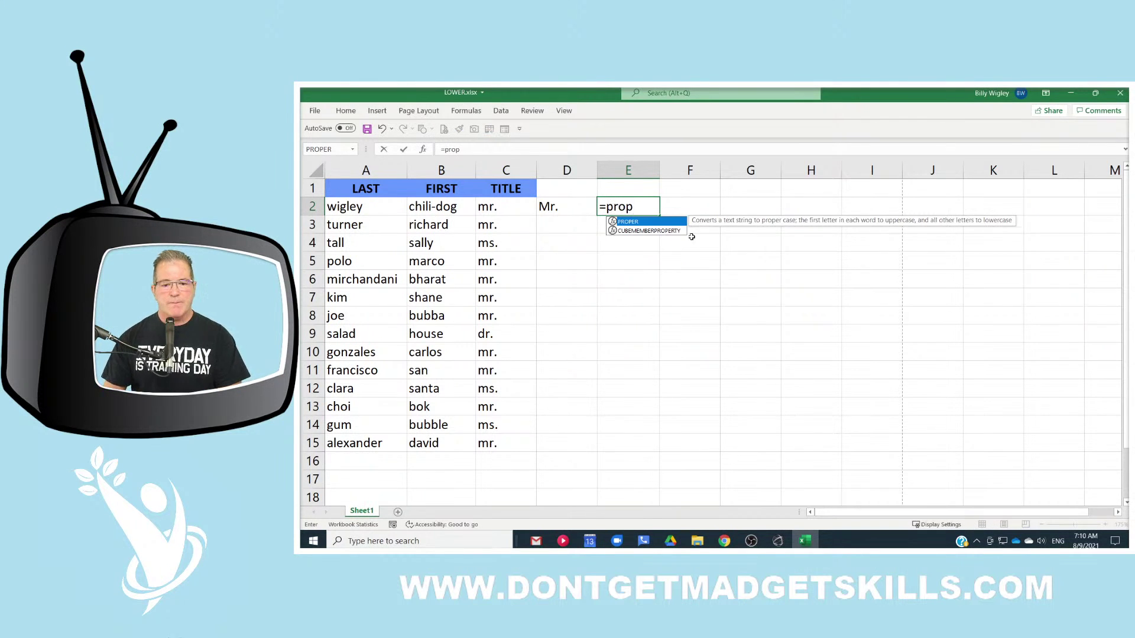
pyautogui.press('Tab')
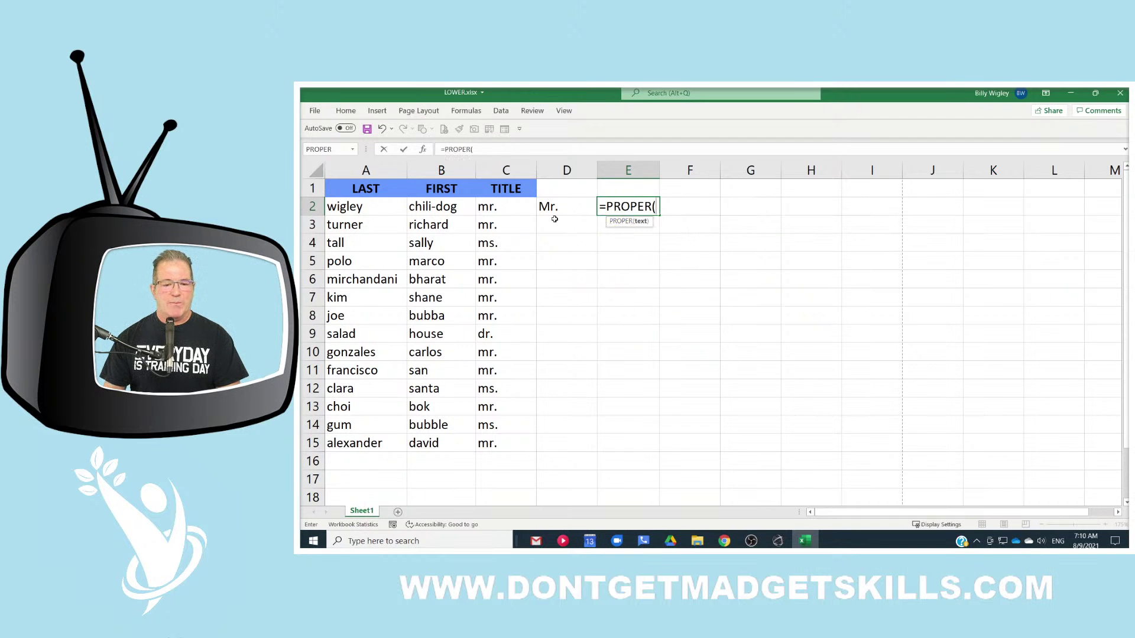
pyautogui.click(457, 206)
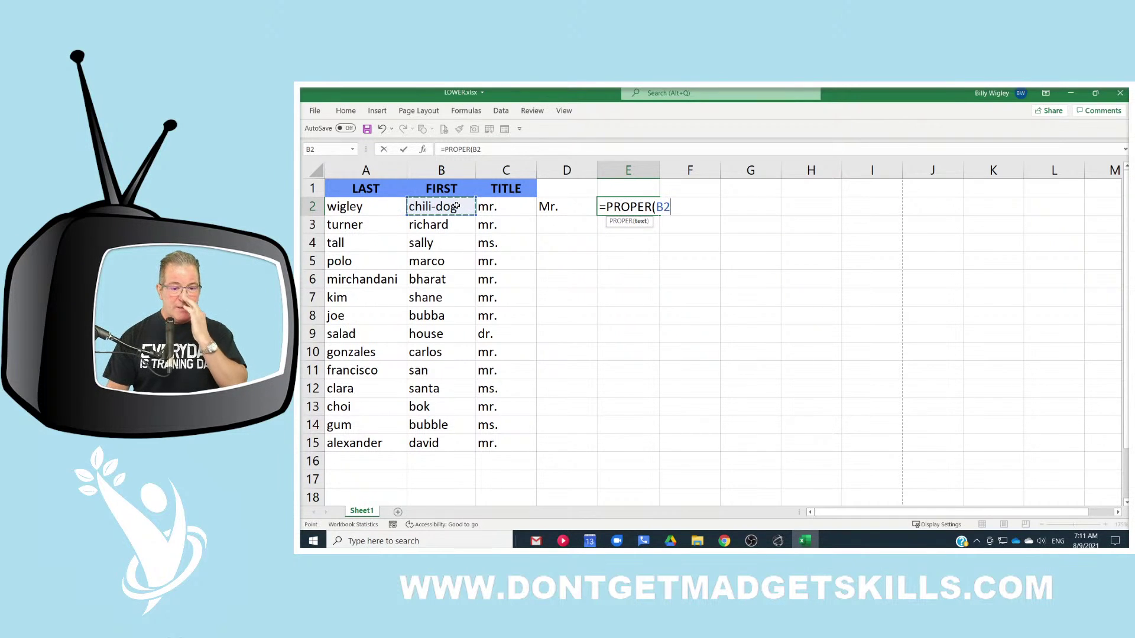
pyautogui.press('Return')
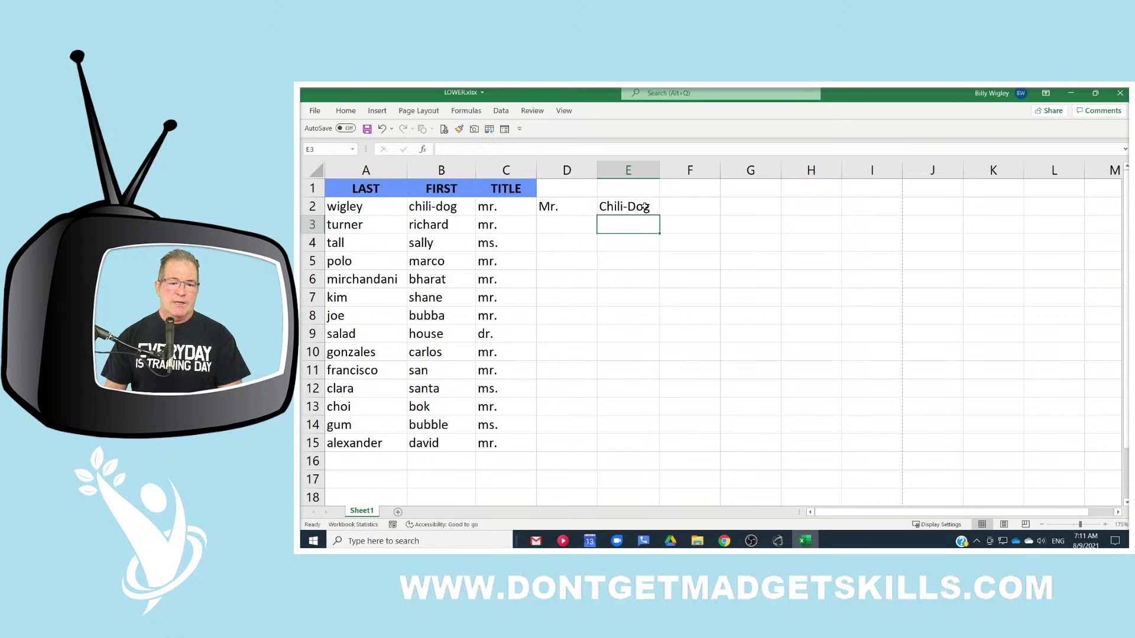
# - Enter =PROPER(A2) in cell F2 to capitalize the last name
pyautogui.click(644, 207)
pyautogui.click(668, 209)
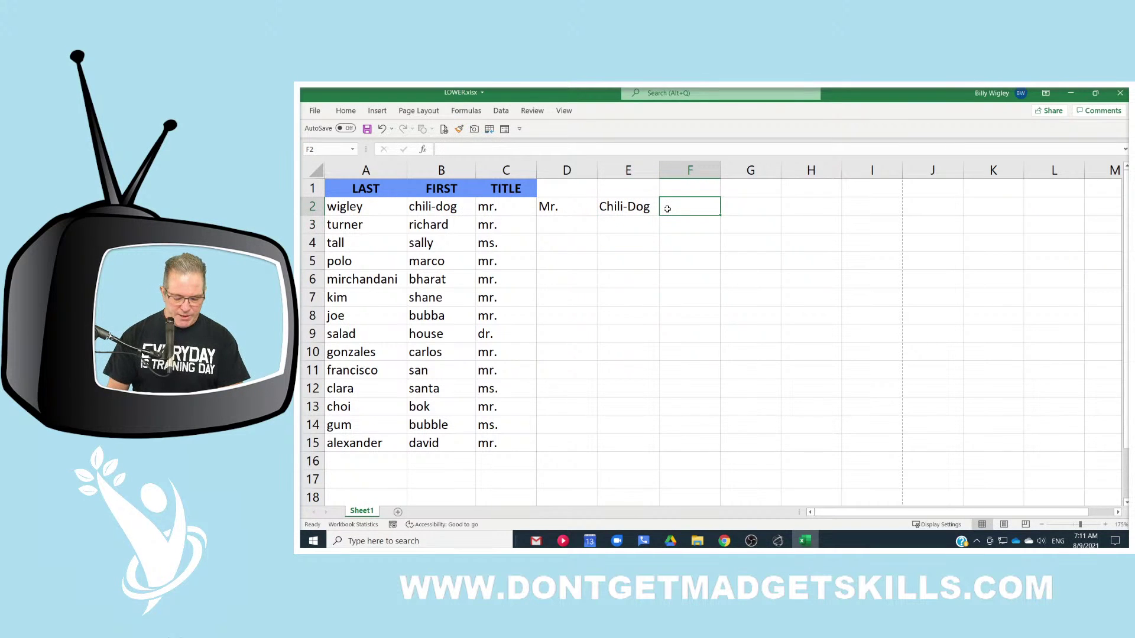
pyautogui.write('=pro')
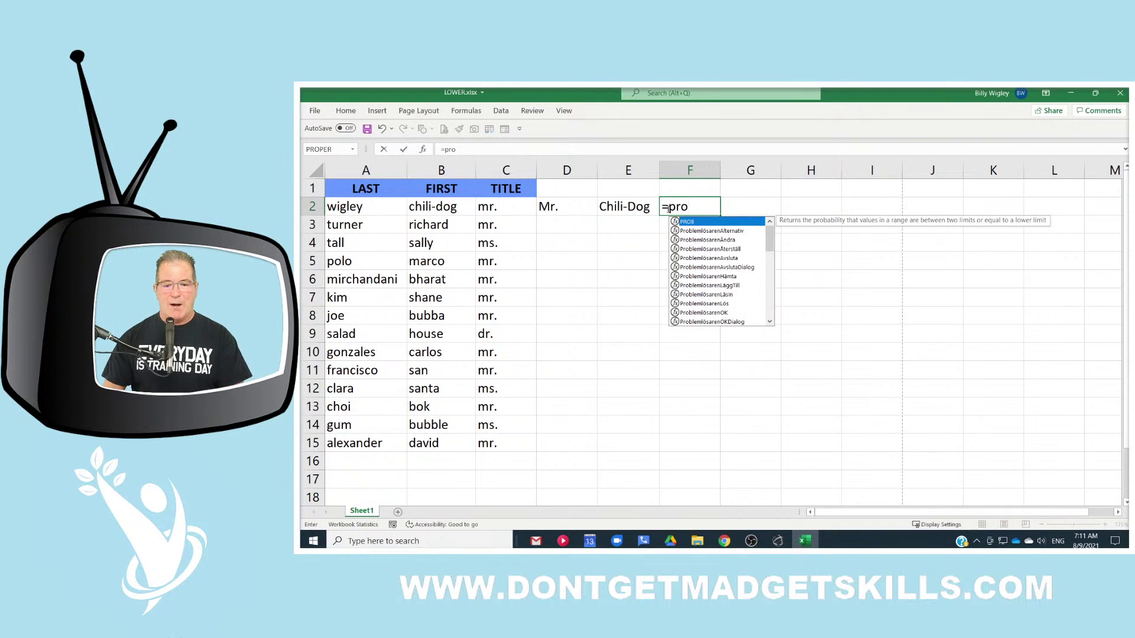
pyautogui.write('p')
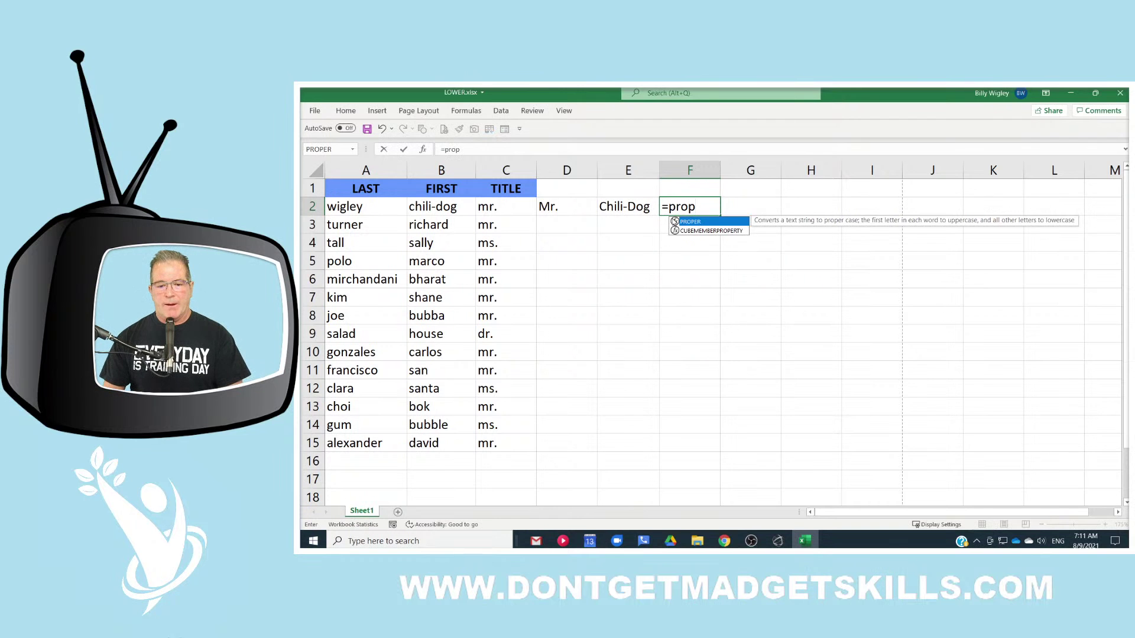
pyautogui.doubleClick(687, 225)
pyautogui.click(362, 208)
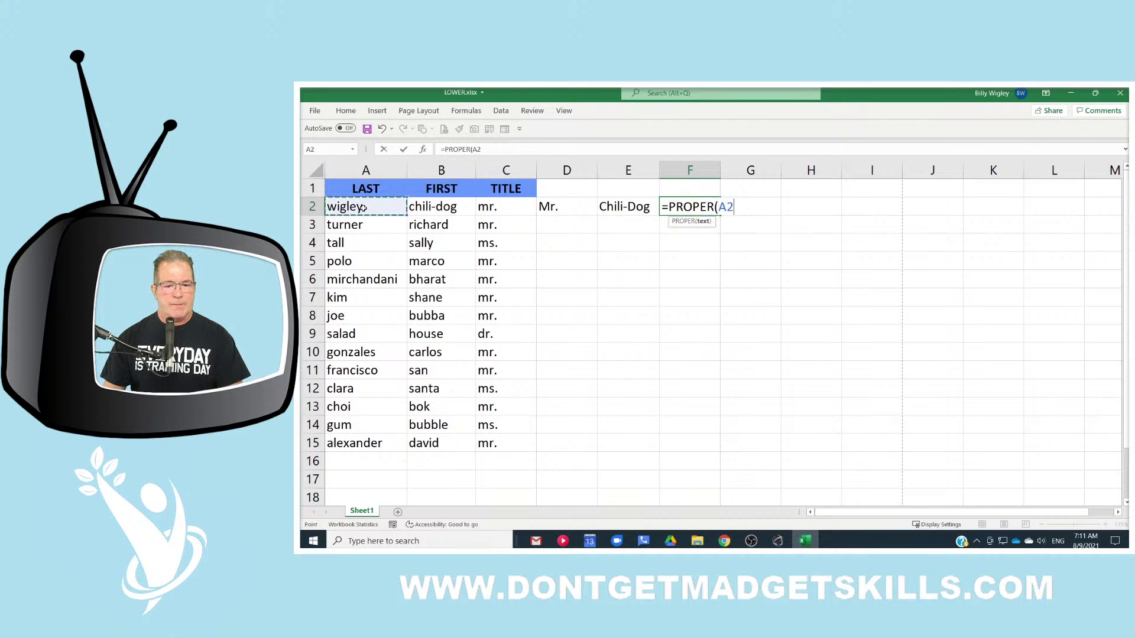
pyautogui.press('Return')
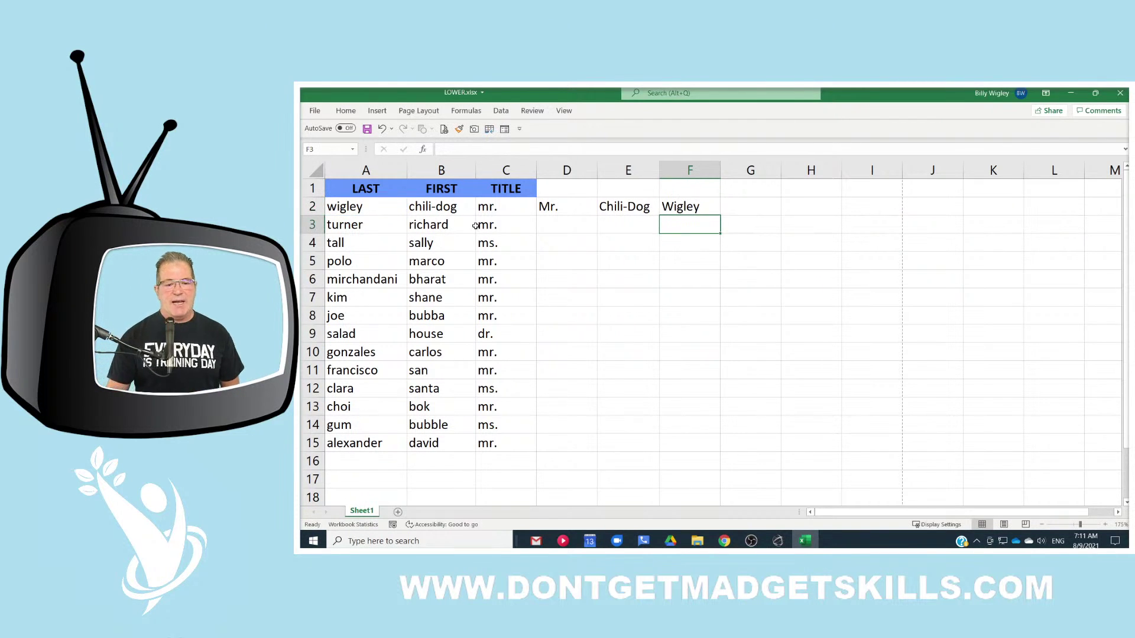
# - Fill the PROPER formulas in D2:F2 down through row 15, and clear D2:F15
pyautogui.moveTo(542, 207); pyautogui.dragTo(677, 207)
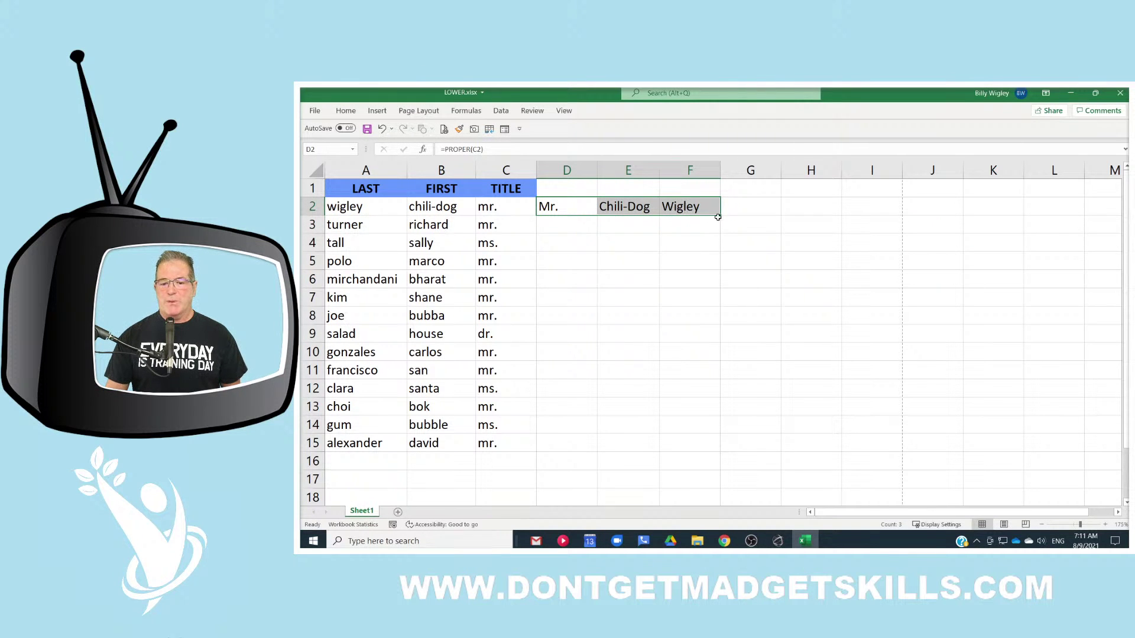
pyautogui.doubleClick(720, 215)
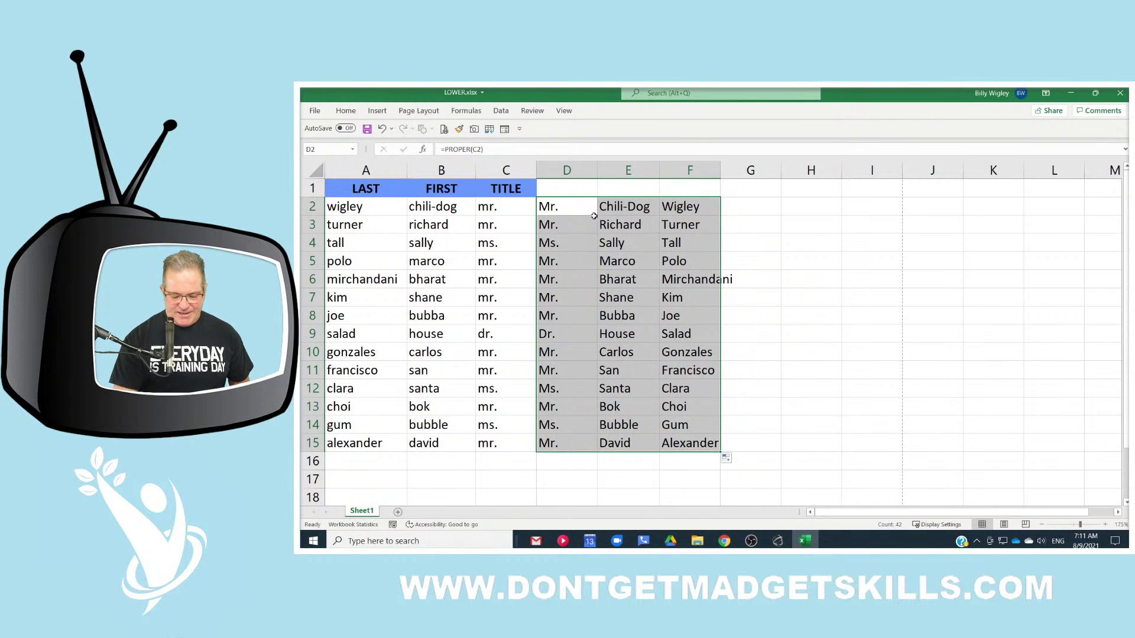
pyautogui.press('Delete')
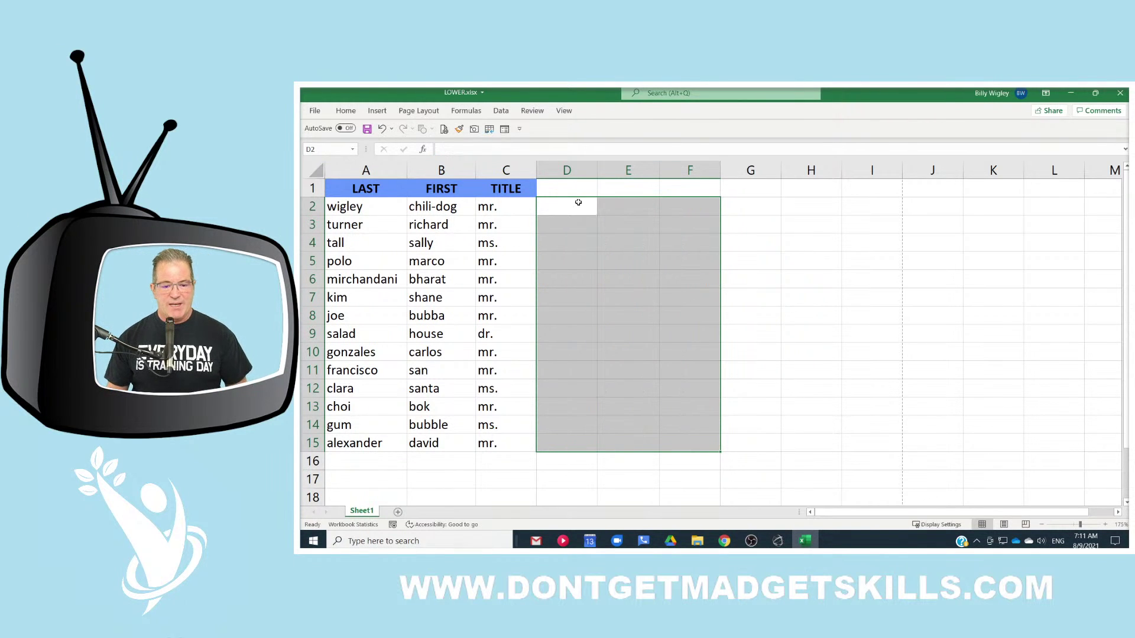
# - Enter =PROPER(A2) in cell D2 so the helper columns follow the order of the source columns
pyautogui.click(575, 210)
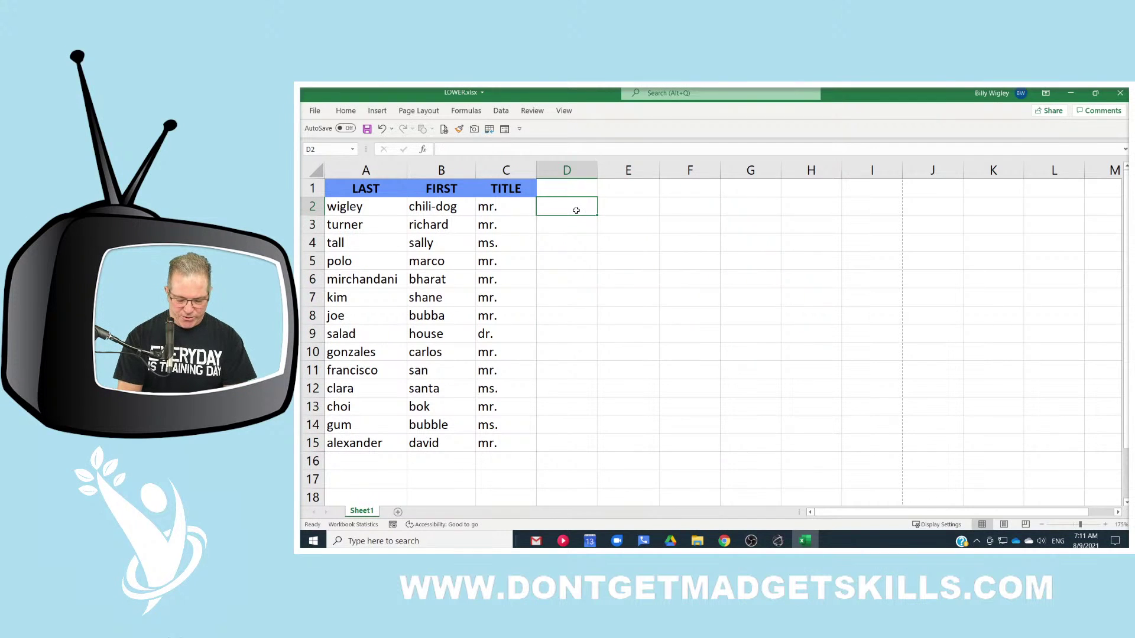
pyautogui.write('=pro')
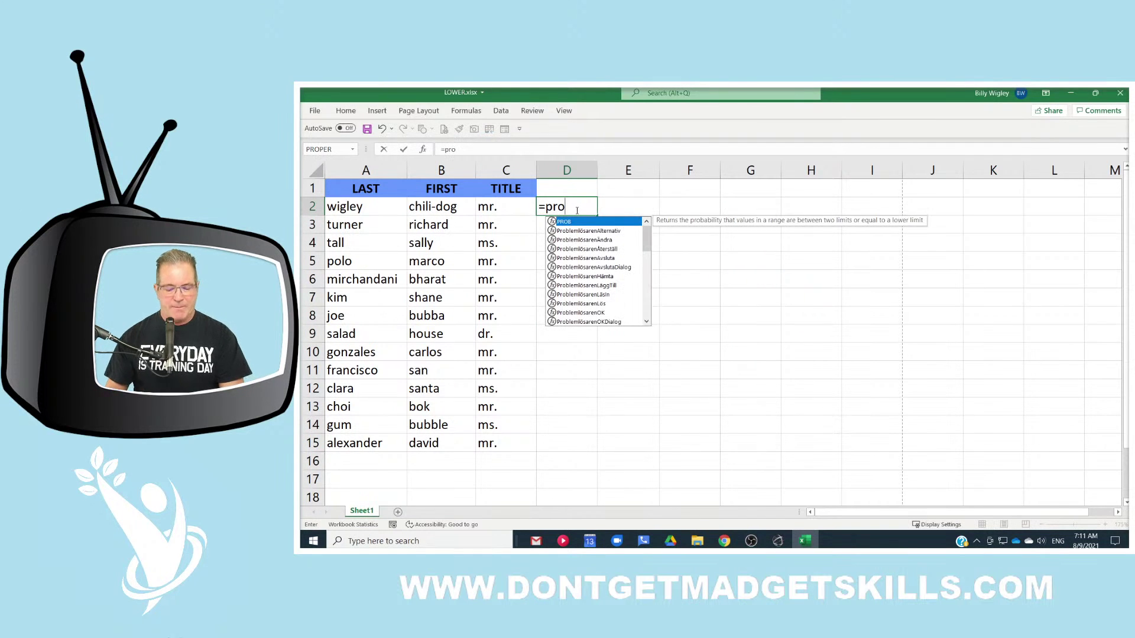
pyautogui.write('p')
pyautogui.doubleClick(561, 223)
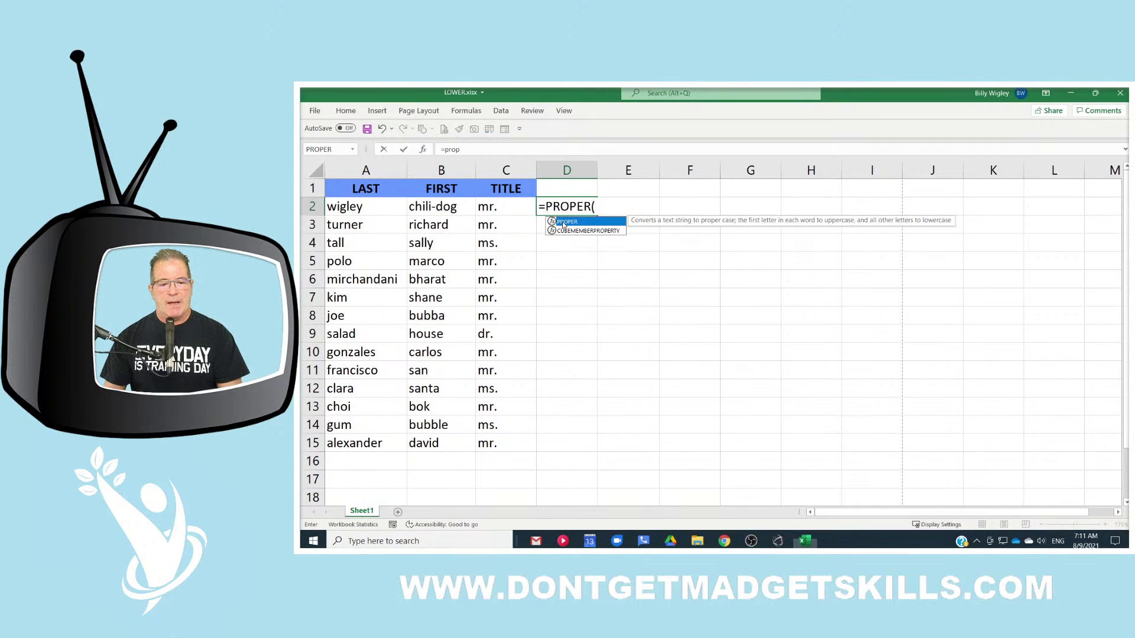
pyautogui.click(383, 211)
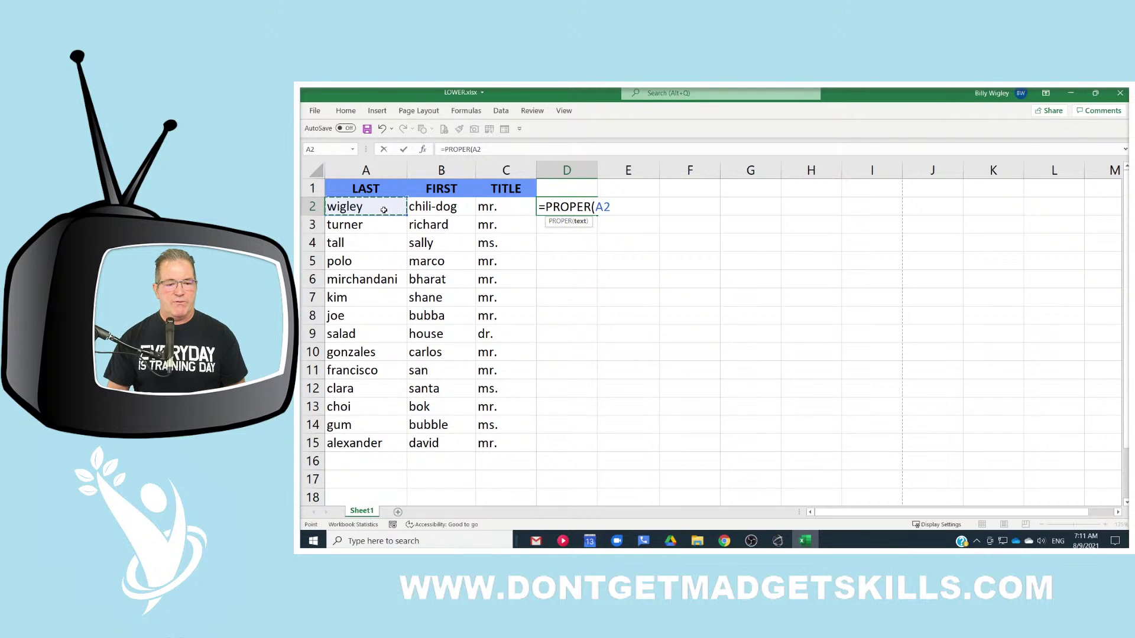
pyautogui.press('Return')
# - Fill the PROPER formula in D2 across to F2 and down through row 15
pyautogui.click(567, 207)
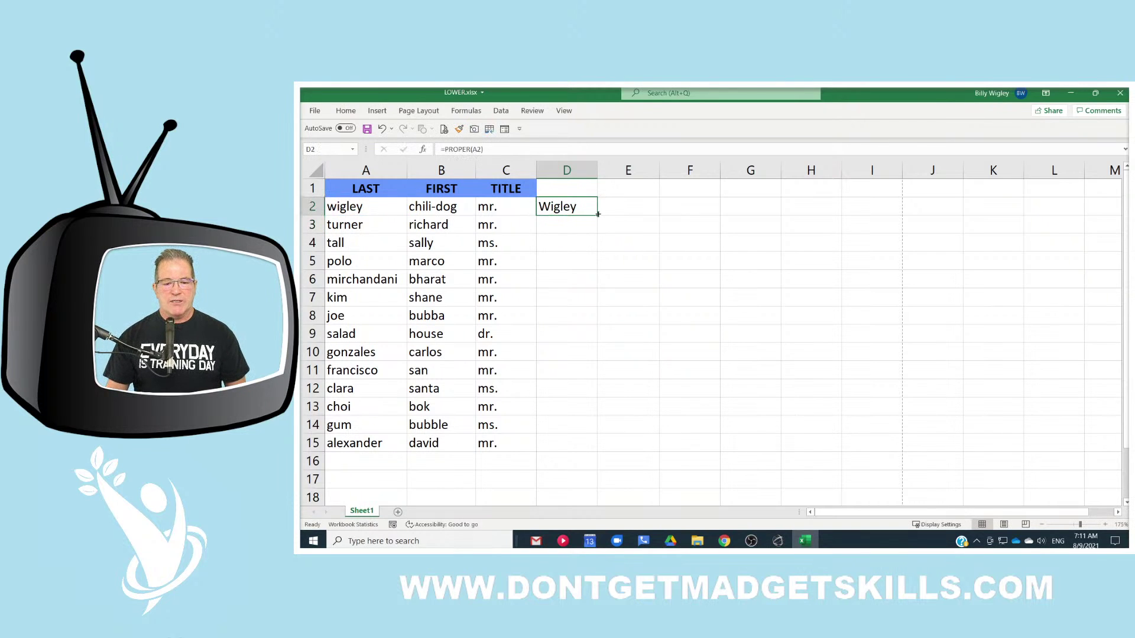
pyautogui.moveTo(597, 214); pyautogui.dragTo(718, 216)
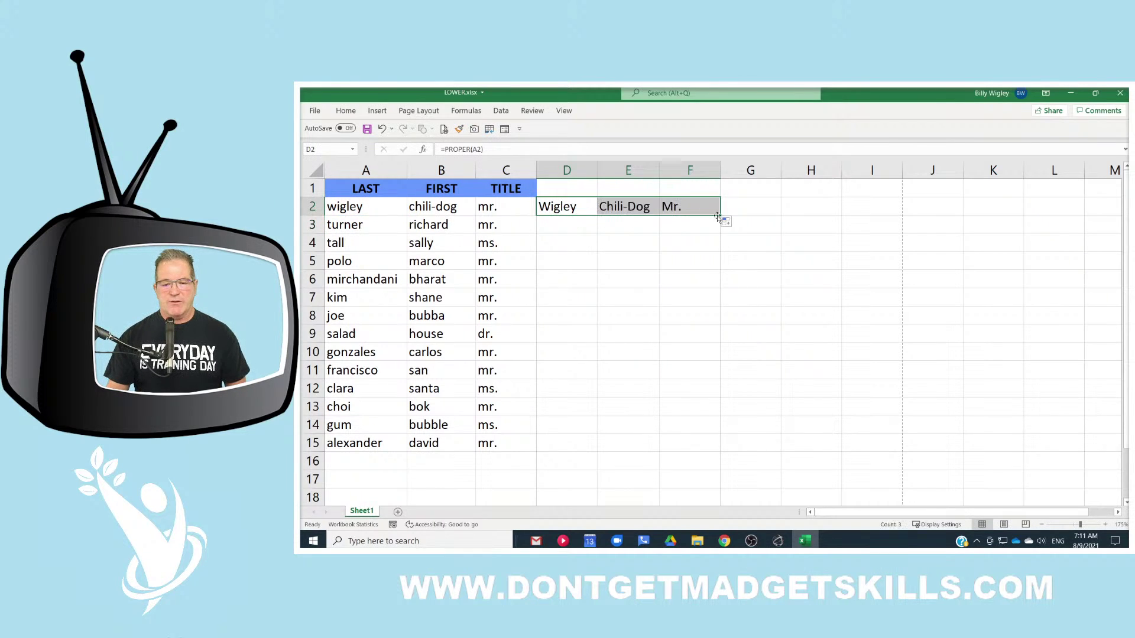
pyautogui.doubleClick(720, 215)
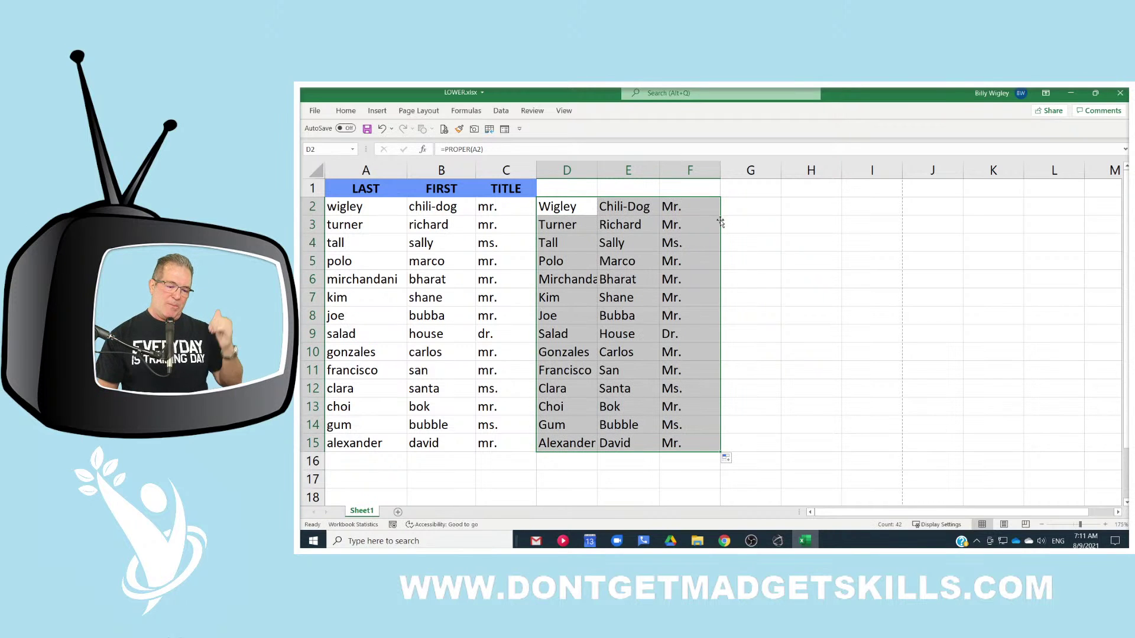
# - Copy the PROPER results in D2:F15 and paste them as values over A2:C15
pyautogui.hotkey('ctrl', 'c')
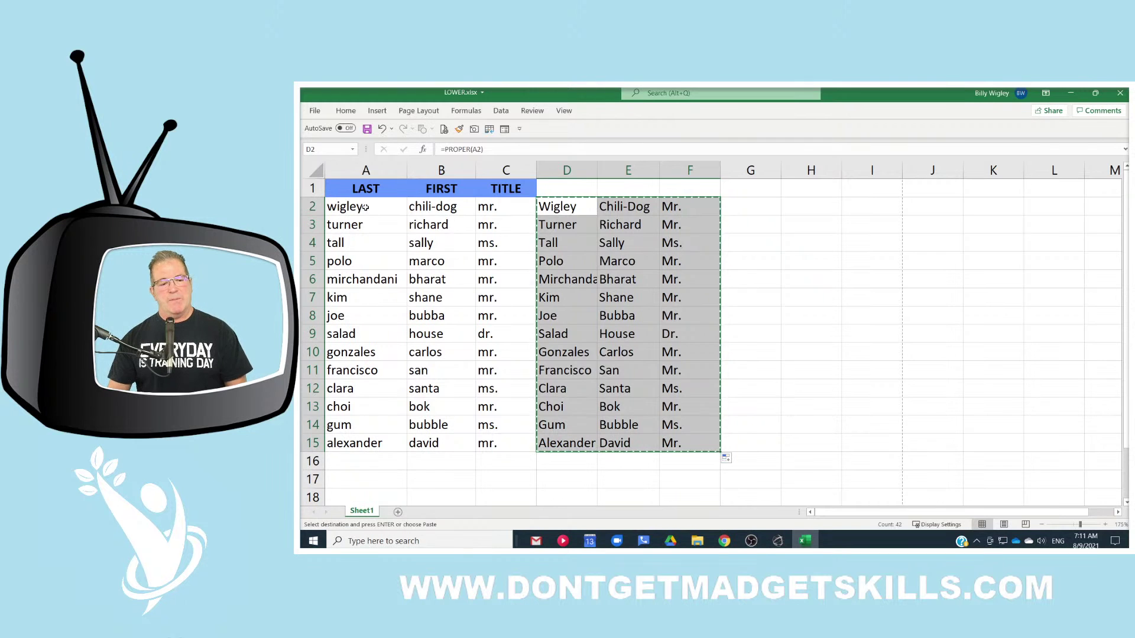
pyautogui.click(367, 208)
pyautogui.rightClick(365, 207)
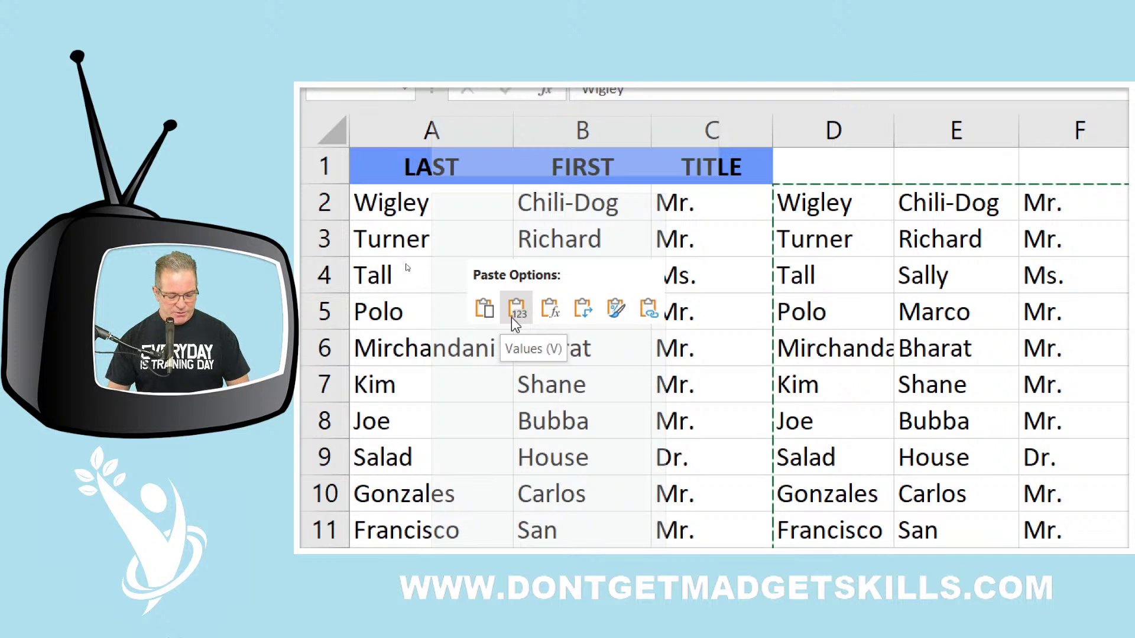
pyautogui.click(512, 318)
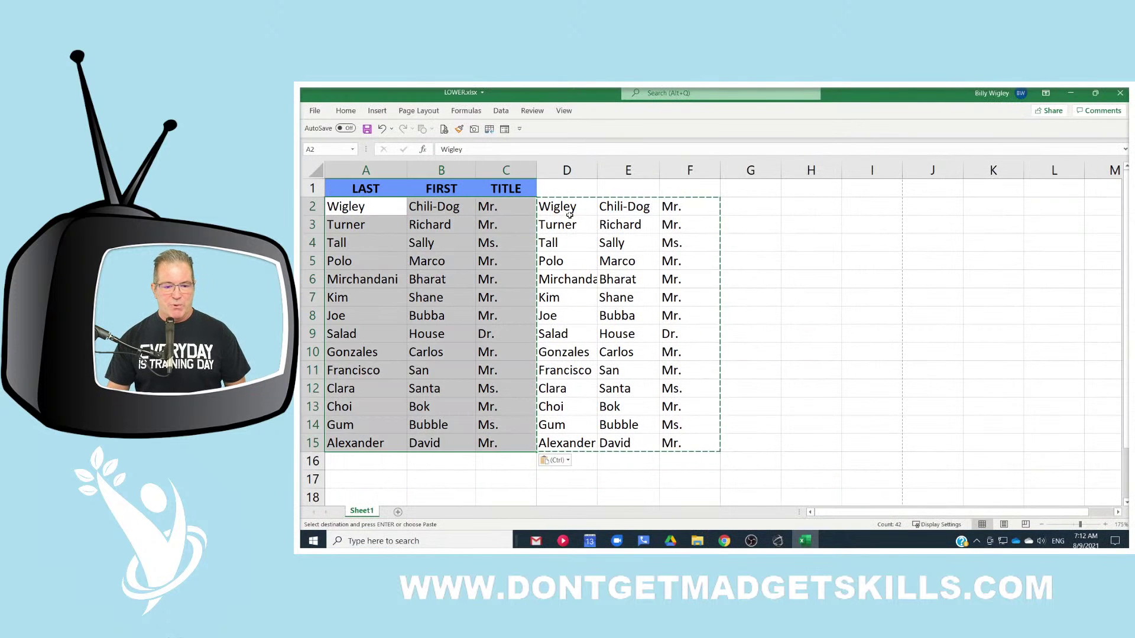
# - Clear the PROPER helper formulas from D2:F15
pyautogui.click(568, 207)
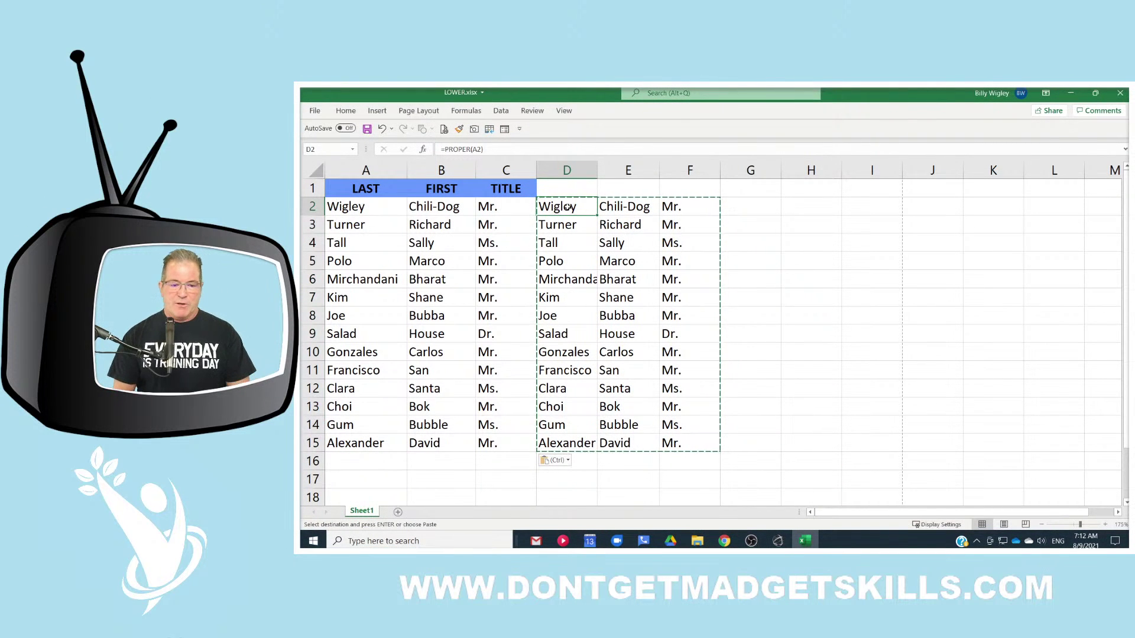
pyautogui.hotkey('ctrl', 'shift', 'Right')
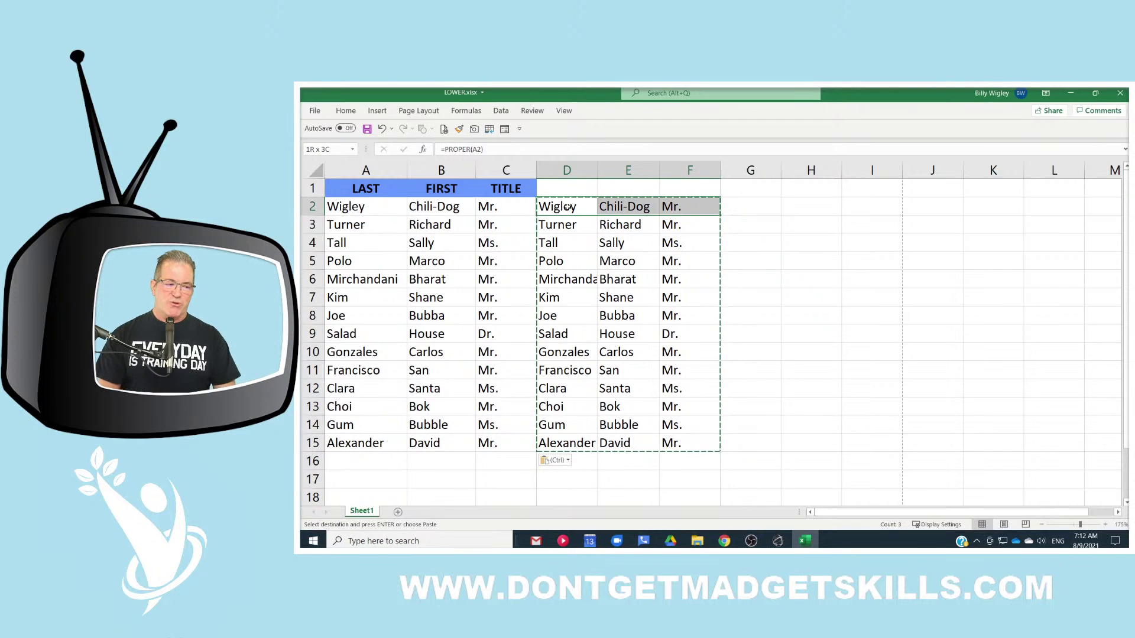
pyautogui.hotkey('ctrl', 'shift', 'Down')
pyautogui.press('Delete')
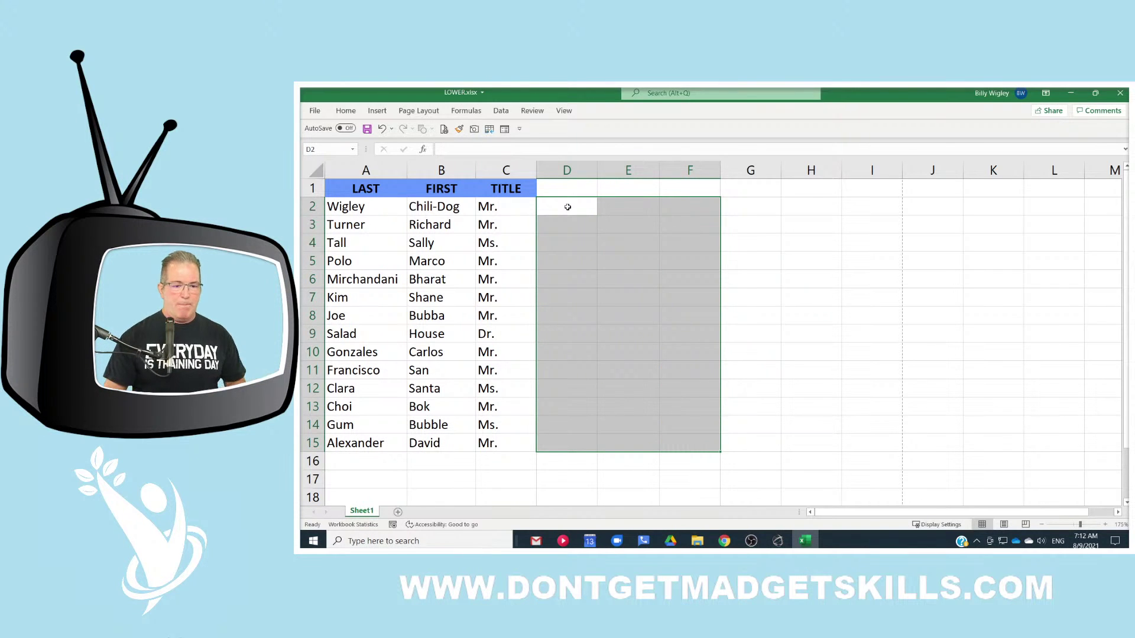
# - Enter =LOWER(A2) in cell D2 to convert the last name to lowercase
pyautogui.click(567, 207)
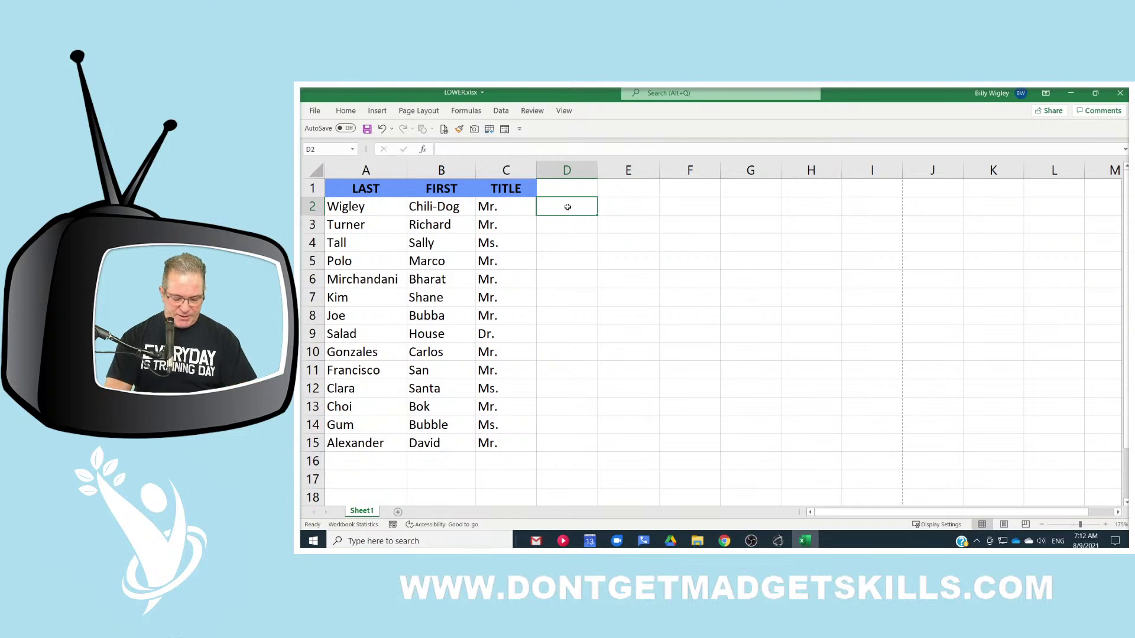
pyautogui.write('=low')
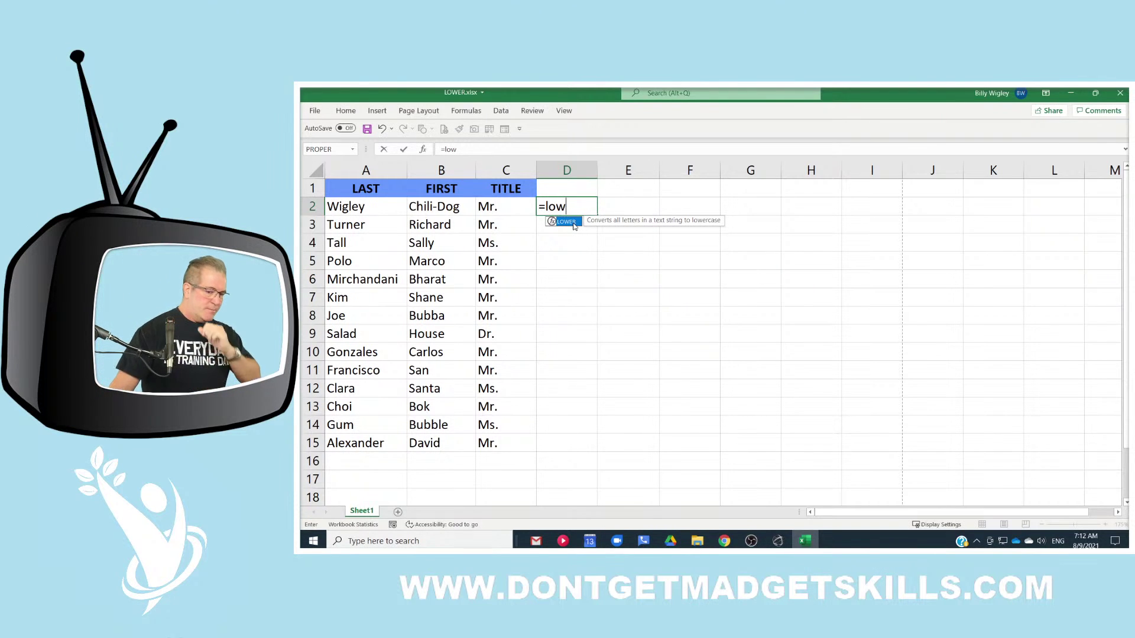
pyautogui.doubleClick(572, 224)
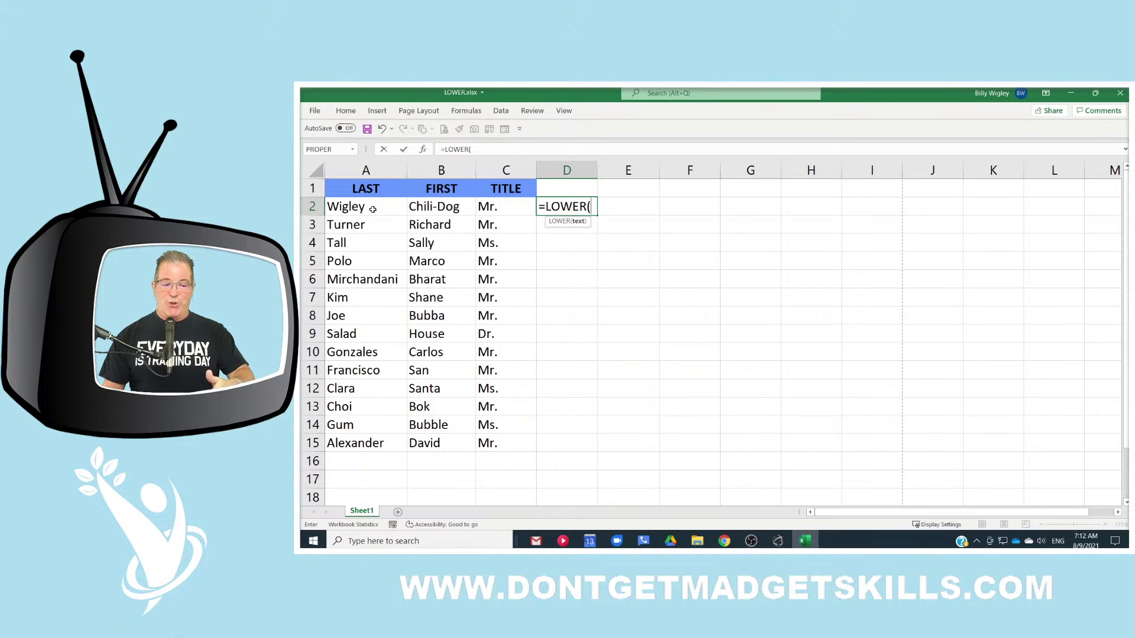
pyautogui.click(374, 206)
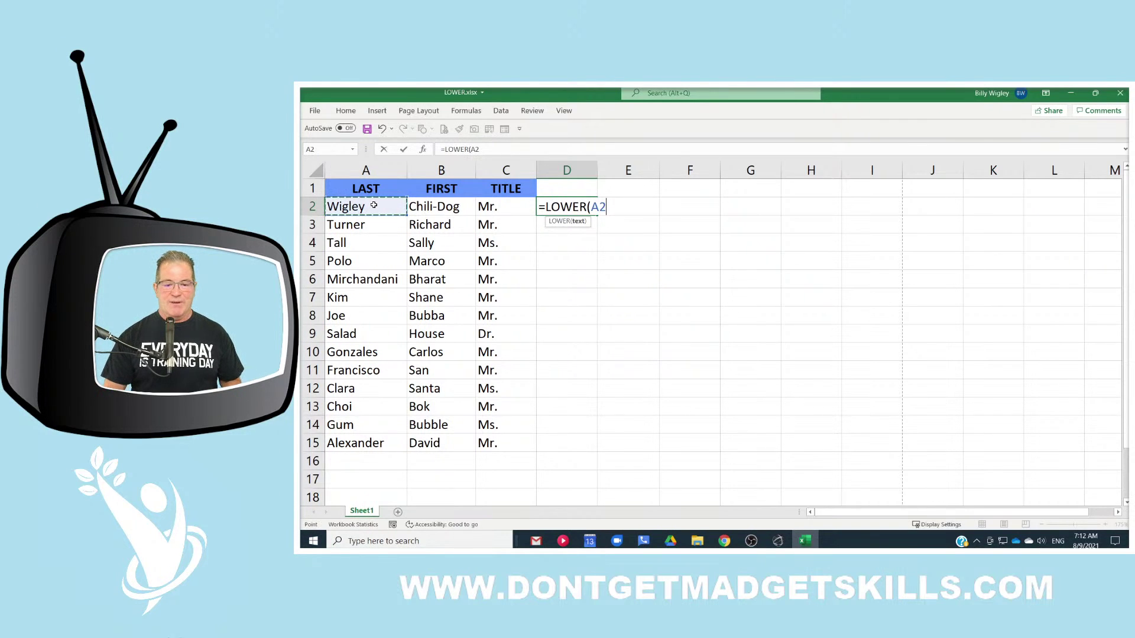
pyautogui.press('Return')
# - Fill the LOWER formula in D2 across to F2 and down through row 15, and copy D2:F15
pyautogui.click(584, 209)
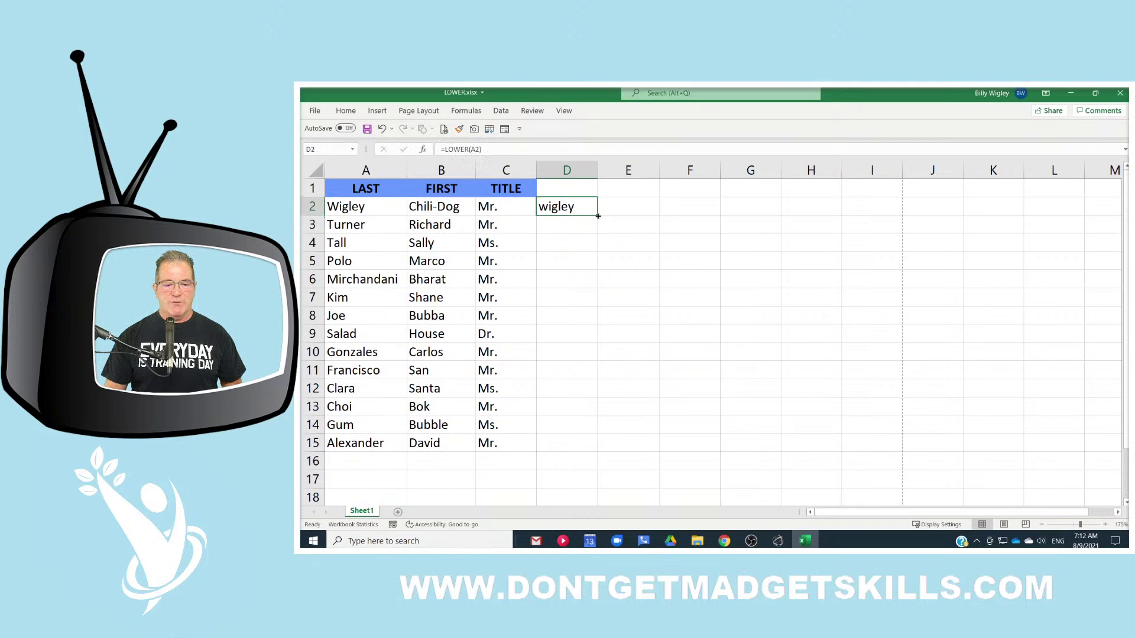
pyautogui.moveTo(606, 216); pyautogui.dragTo(709, 212)
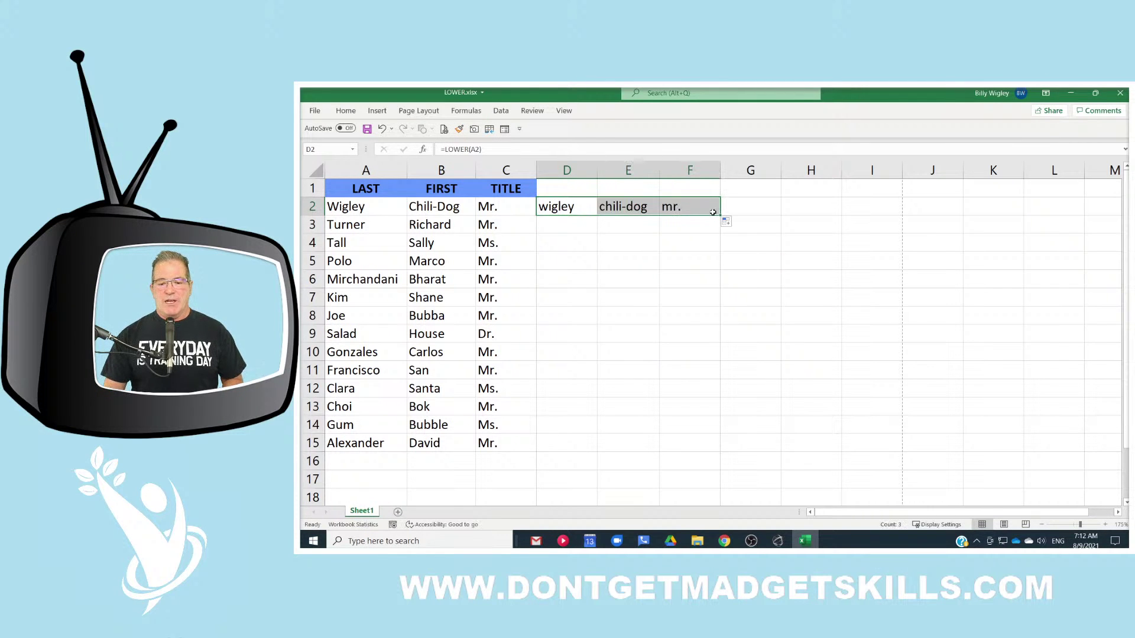
pyautogui.doubleClick(722, 216)
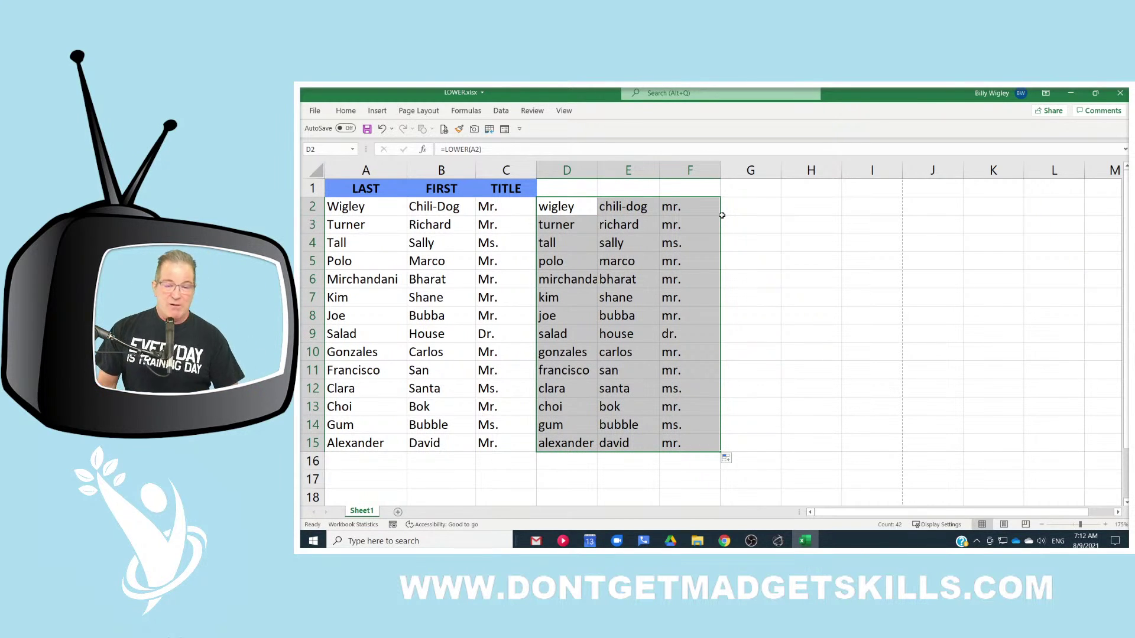
pyautogui.hotkey('ctrl', 'c')
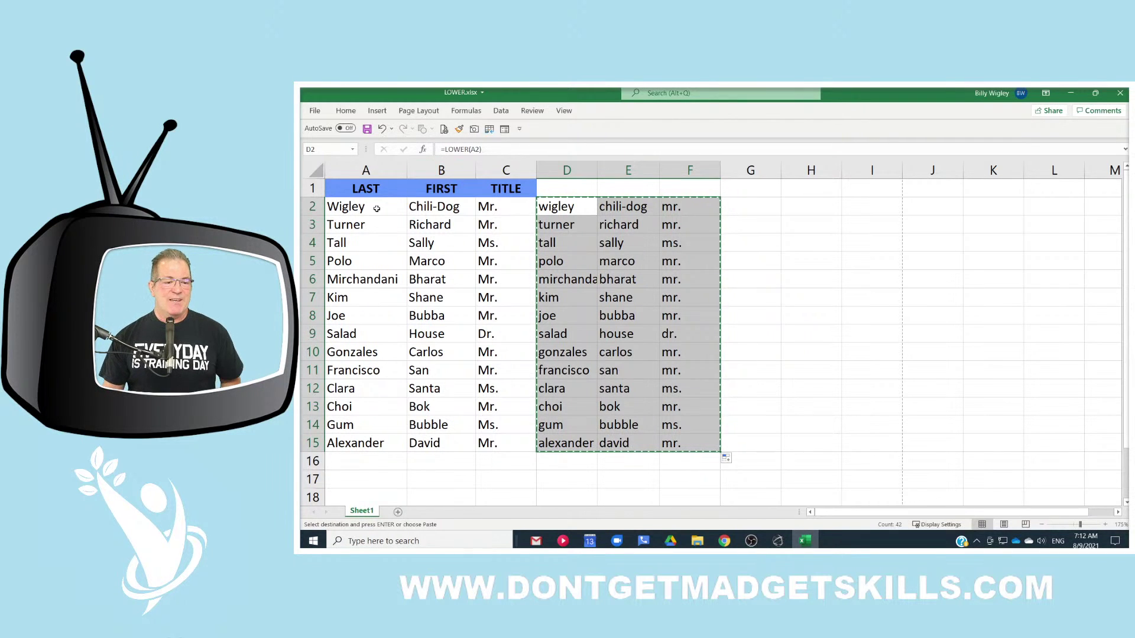
# - Paste the copied LOWER results as values over the original names and titles in A2:C15
pyautogui.click(374, 211)
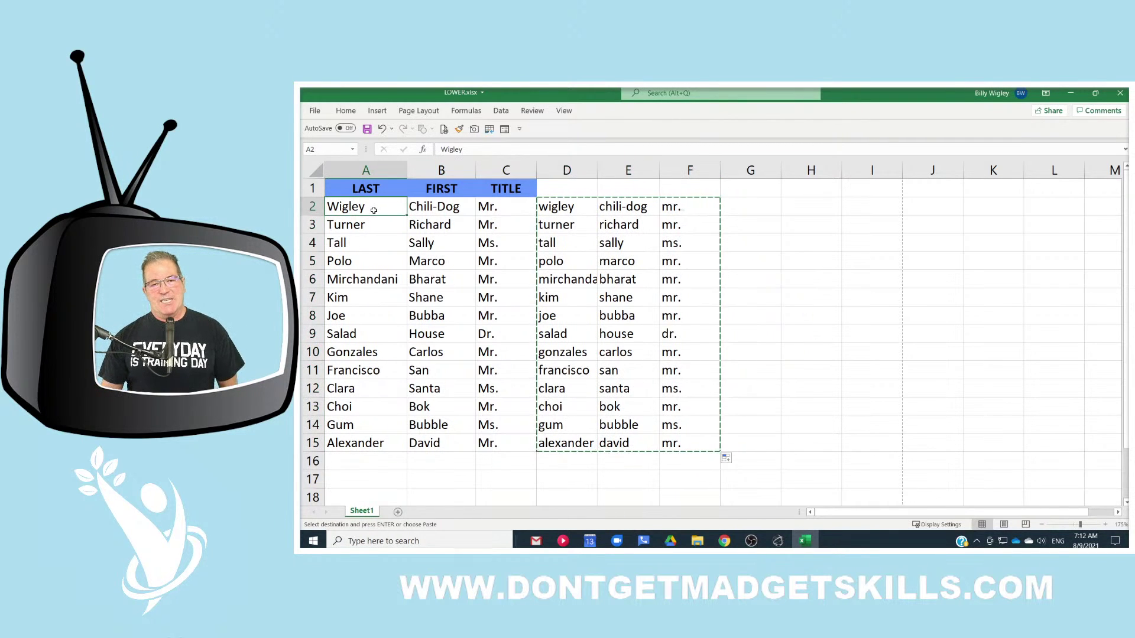
pyautogui.rightClick(374, 210)
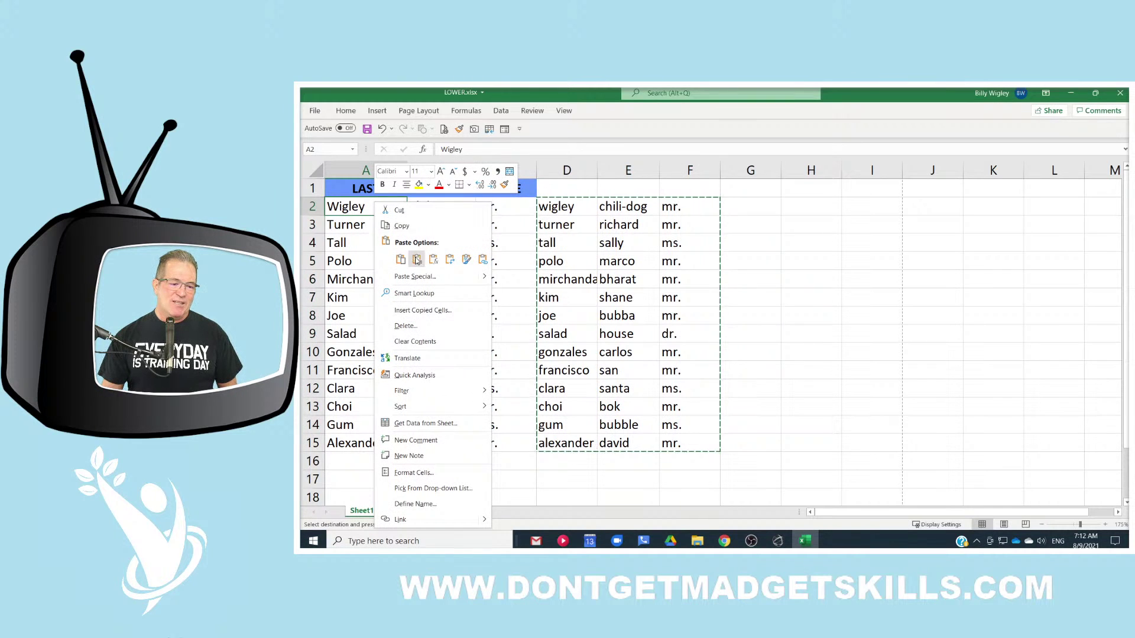
pyautogui.click(417, 260)
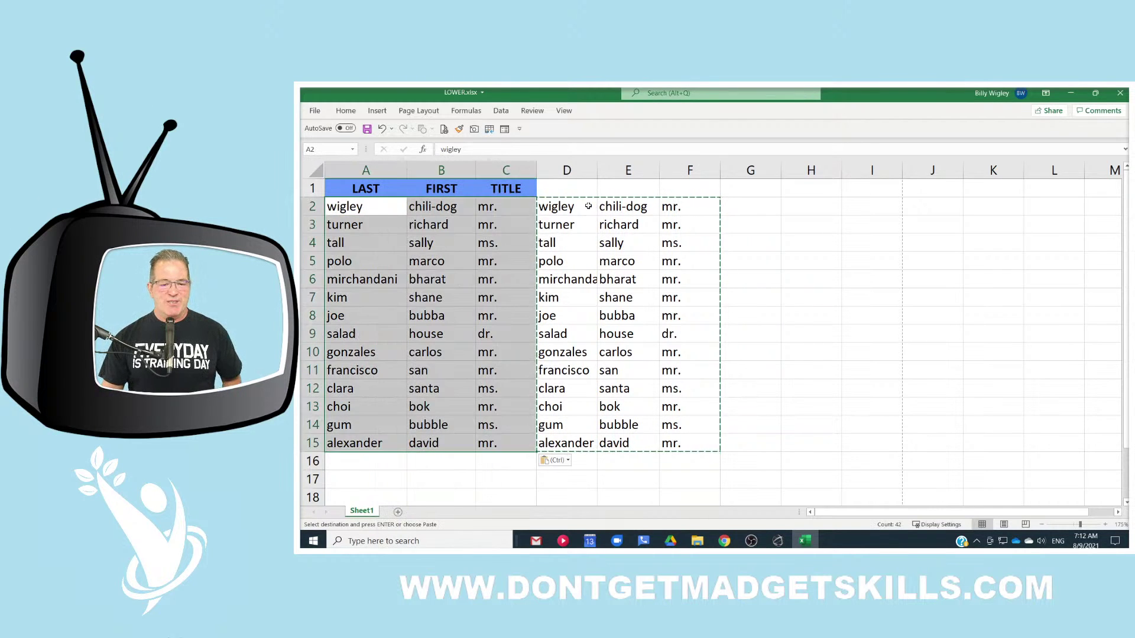
# - Clear the LOWER helper formulas from D2:F15 and return to cell A1
pyautogui.click(588, 206)
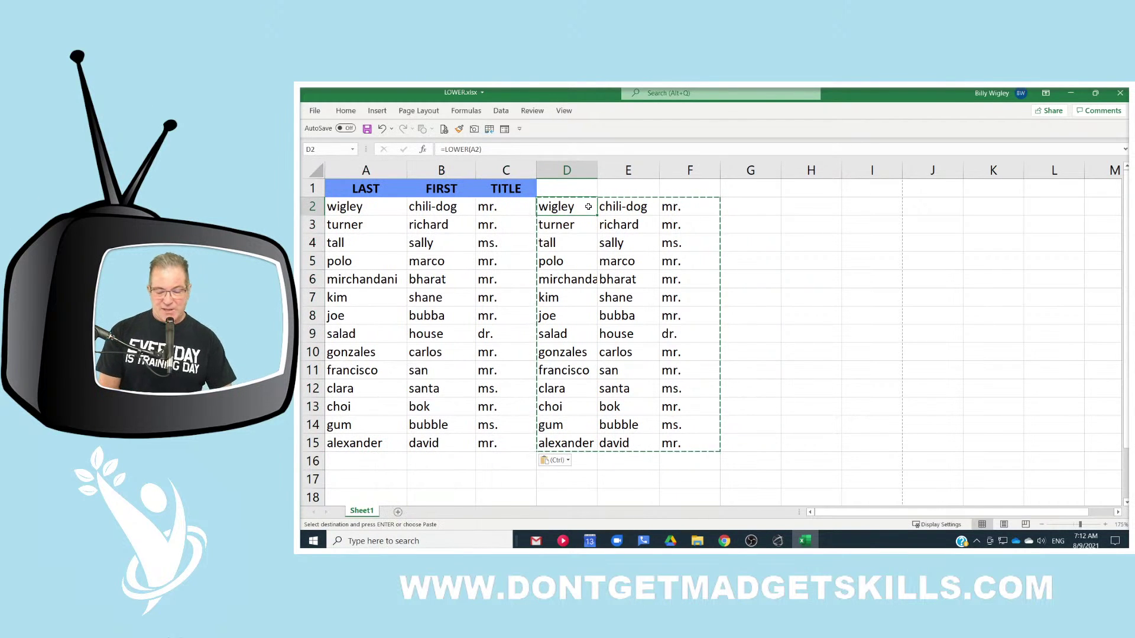
pyautogui.hotkey('shift', 'Right')
pyautogui.hotkey('shift', 'Right')
pyautogui.hotkey('ctrl', 'shift', 'Down')
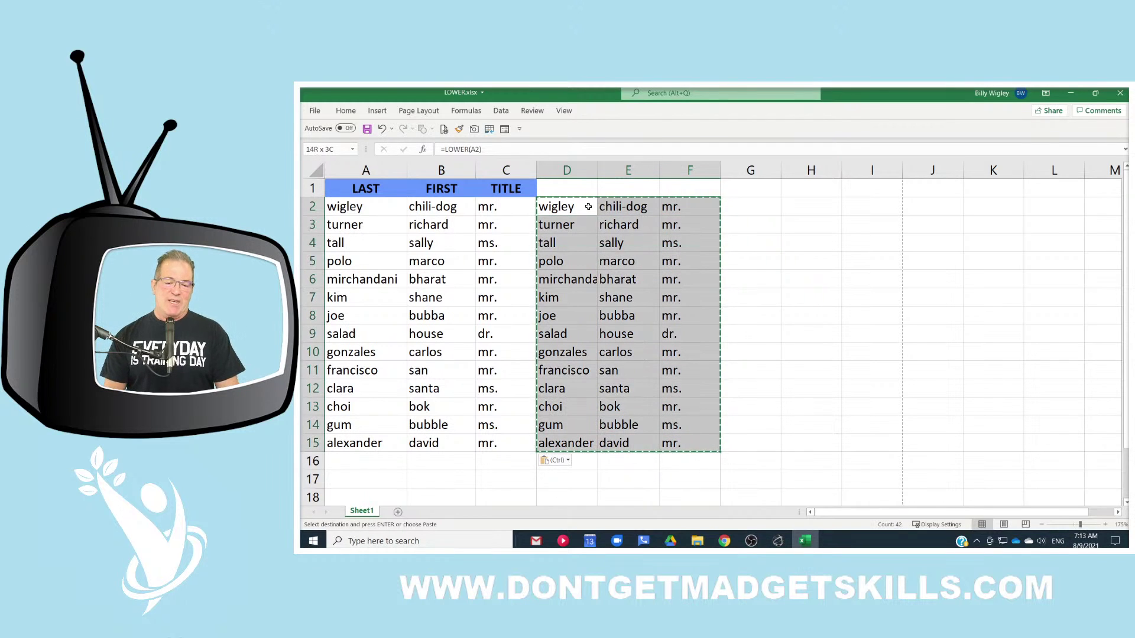
pyautogui.press('Delete')
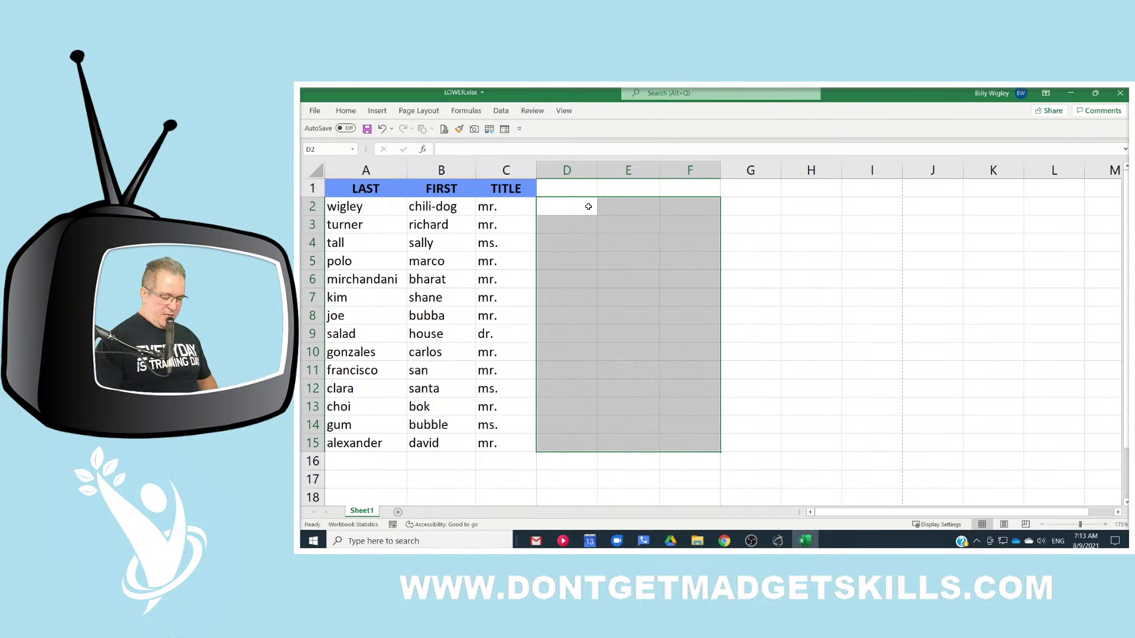
pyautogui.hotkey('ctrl', 'Home')
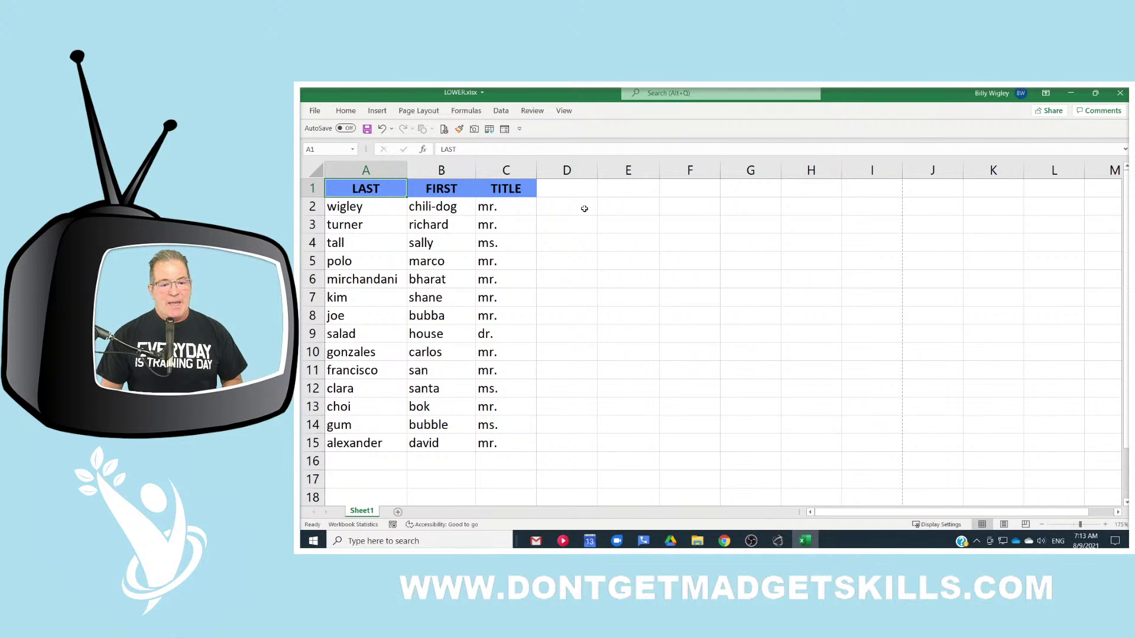
# - Examine the list of available text functions, from ARRAYTOTEXT through LOWER and UPPER to VALUETOTEXT
pyautogui.click(466, 110)
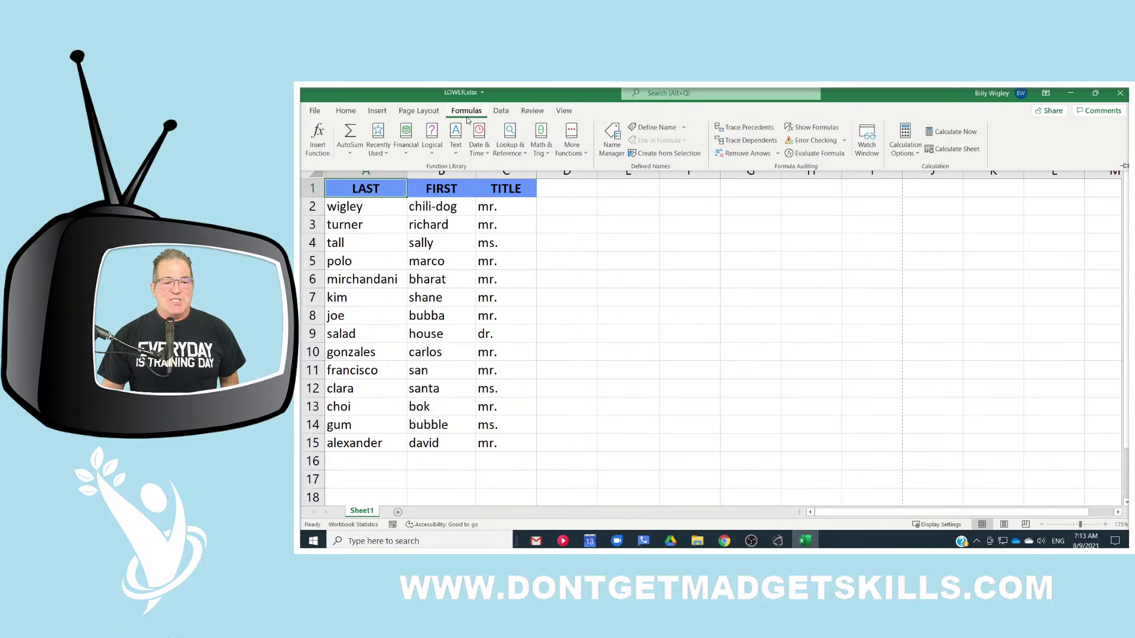
pyautogui.click(456, 145)
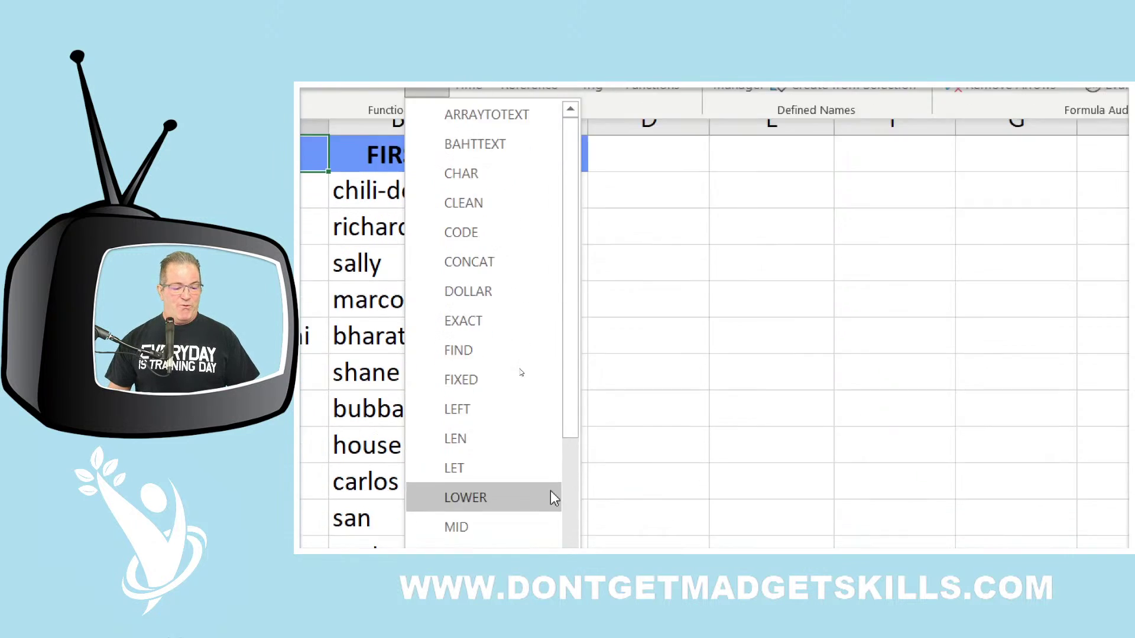
pyautogui.scroll(-4, 472, 223)
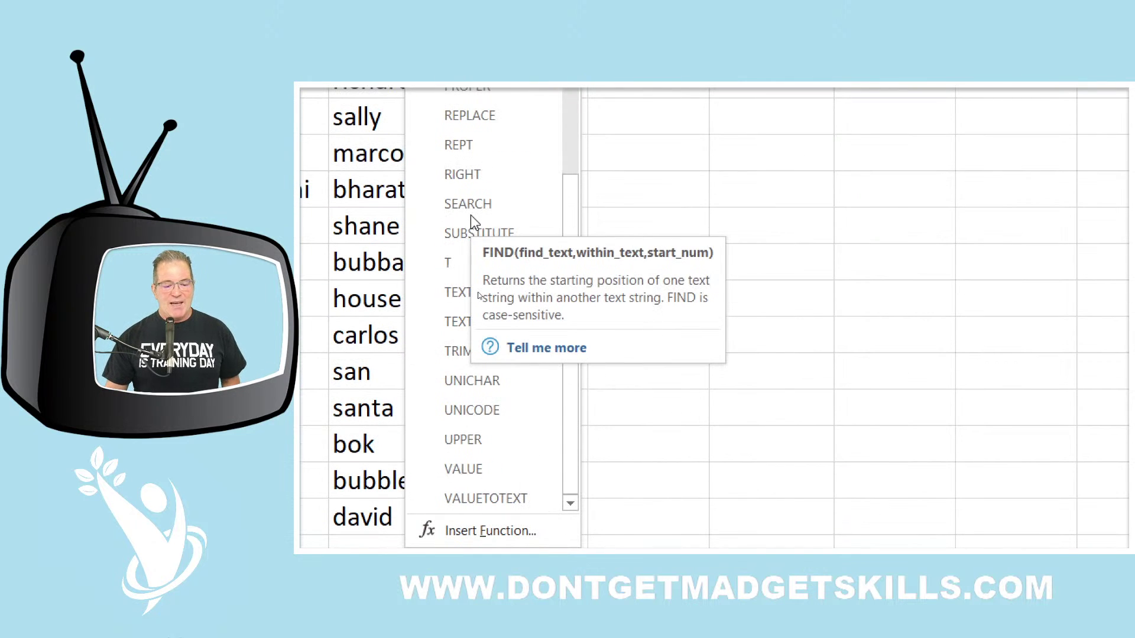
pyautogui.scroll(4, 477, 239)
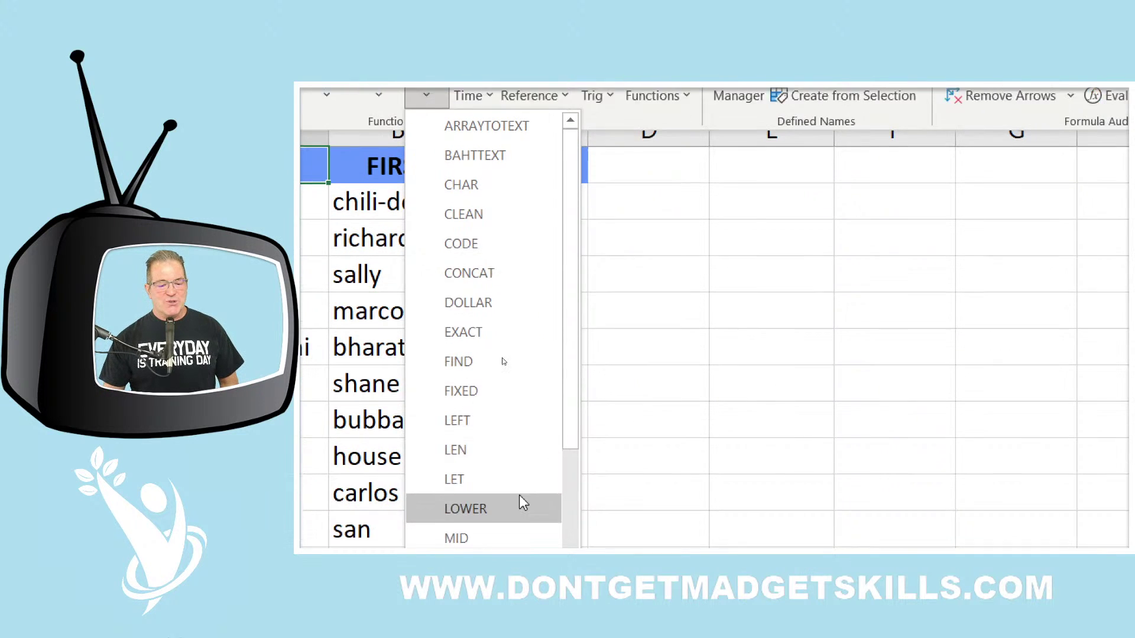
pyautogui.scroll(-4, 514, 413)
pyautogui.scroll(-1, 507, 274)
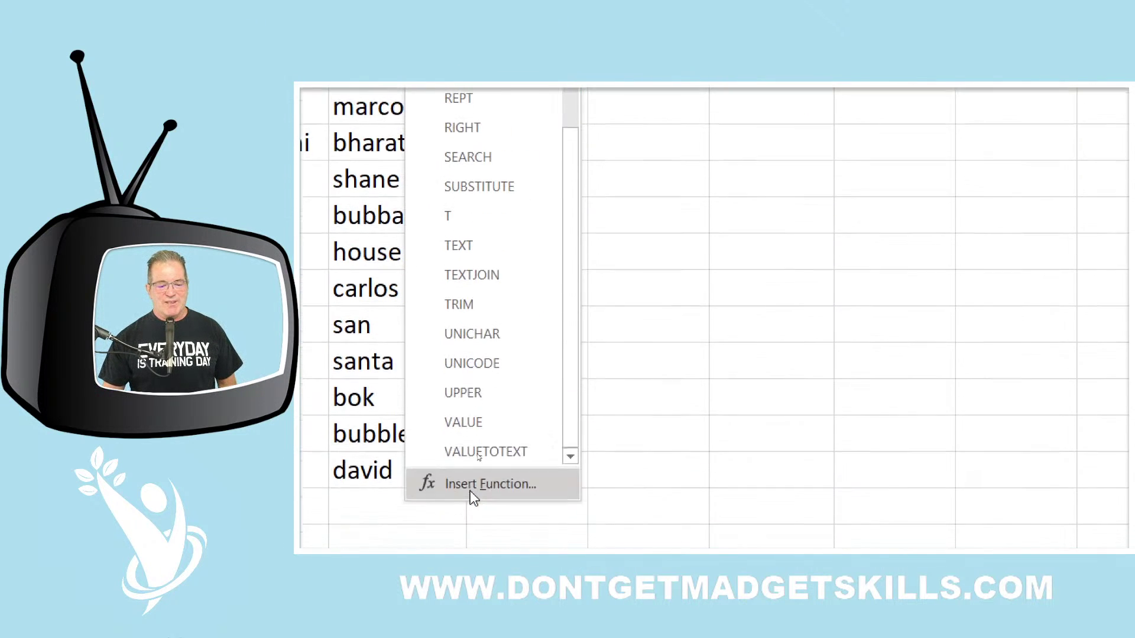
pyautogui.moveTo(486, 287)
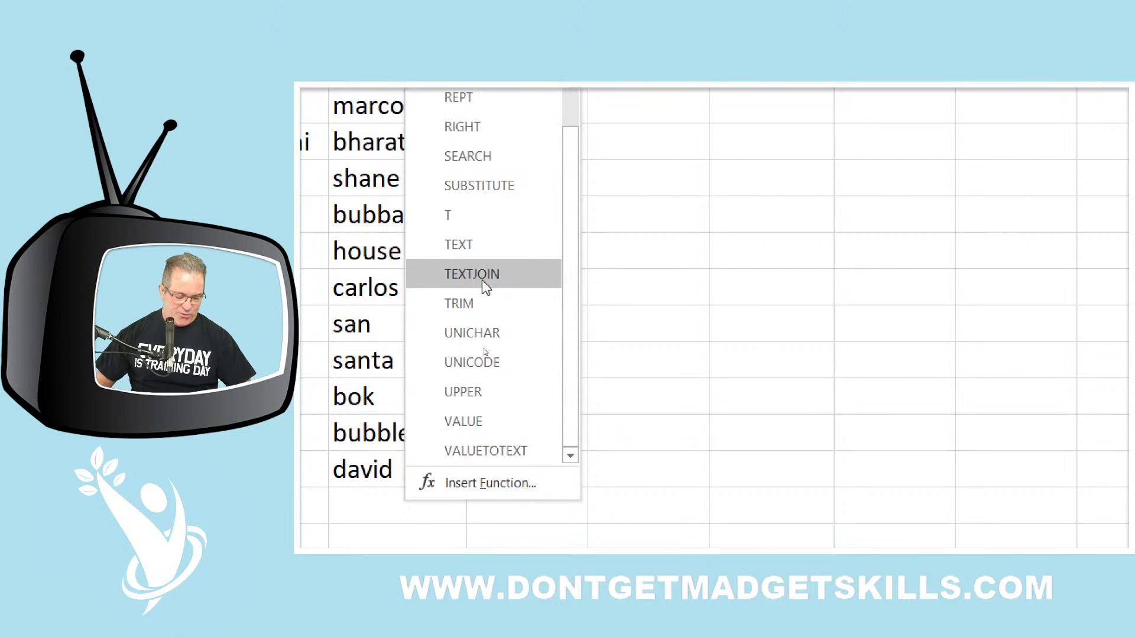
pyautogui.click(573, 197)
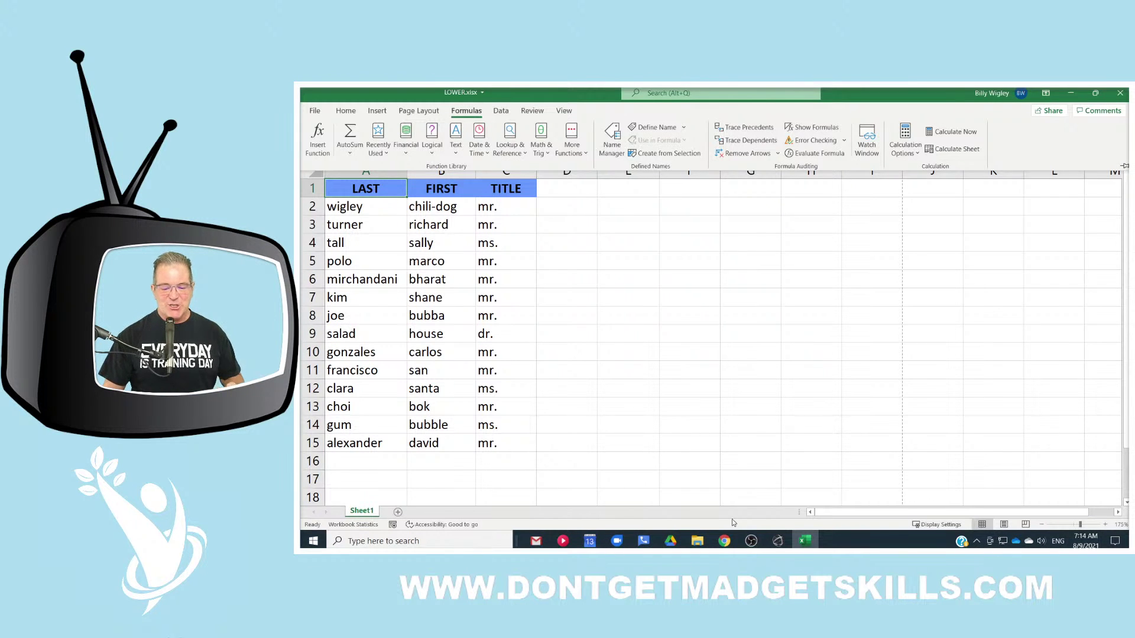
# - Switch to the New Tab window in Google Chrome and open the suggested myexcel.club page
pyautogui.moveTo(726, 541)
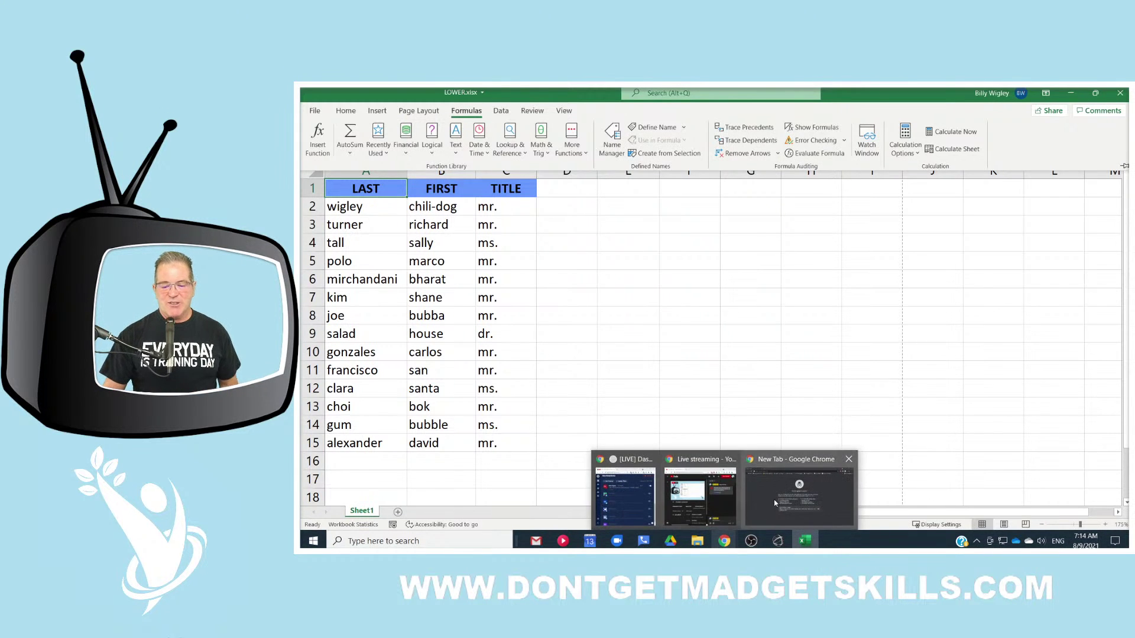
pyautogui.click(774, 499)
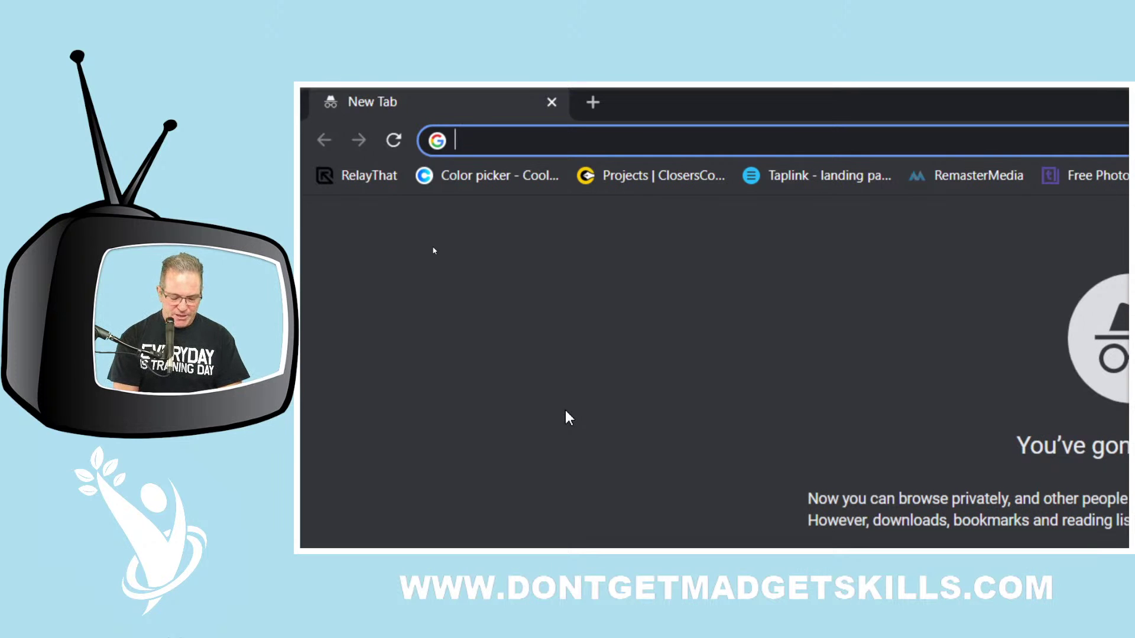
pyautogui.write('my')
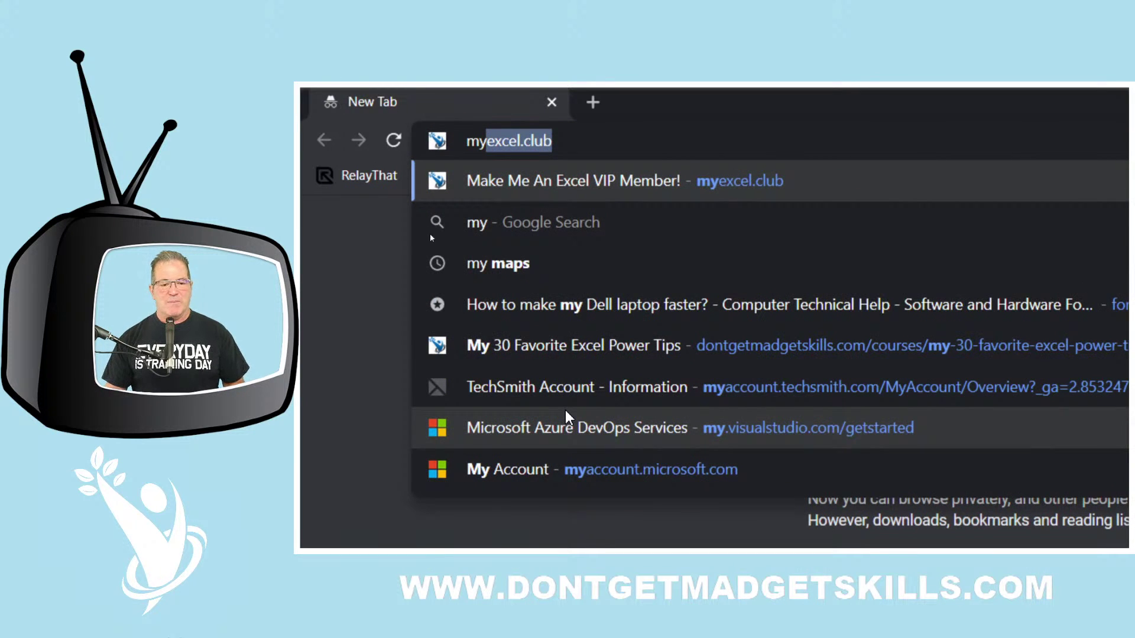
pyautogui.click(618, 183)
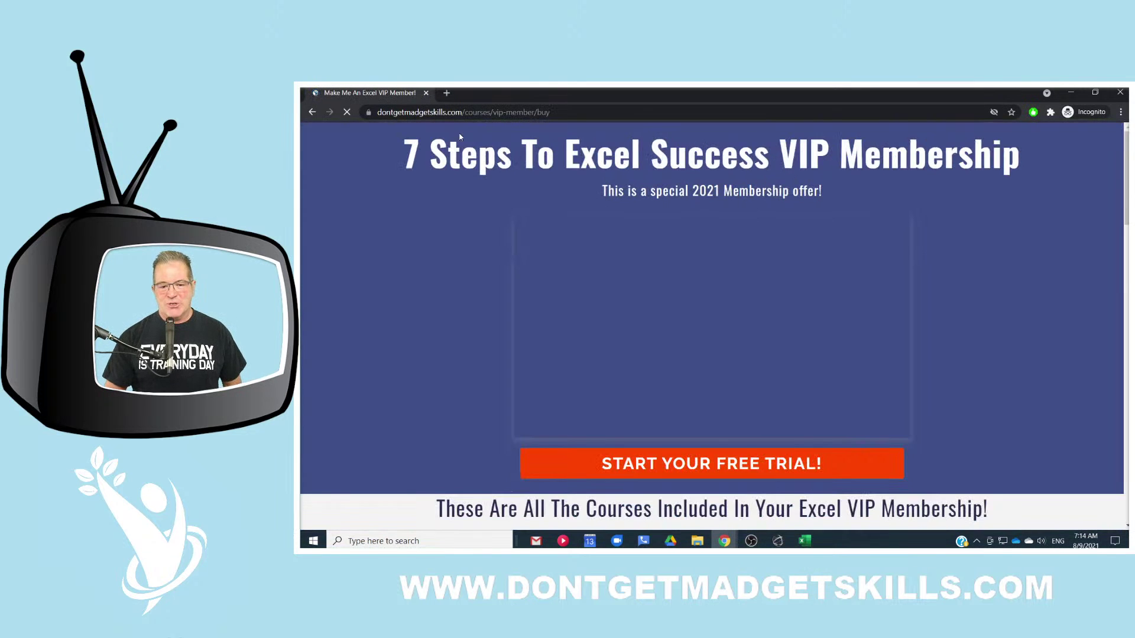
# - Review the Excel VIP membership page, including its included courses, order summary, benefits and payment section
pyautogui.scroll(-2, 1022, 257)
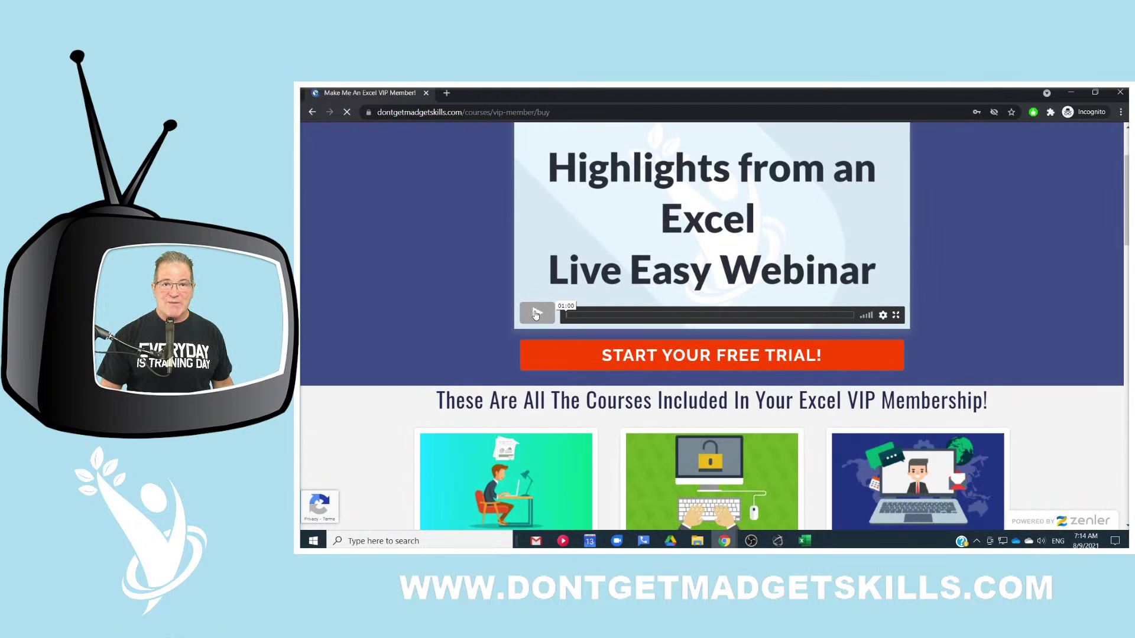
pyautogui.scroll(-1, 491, 256)
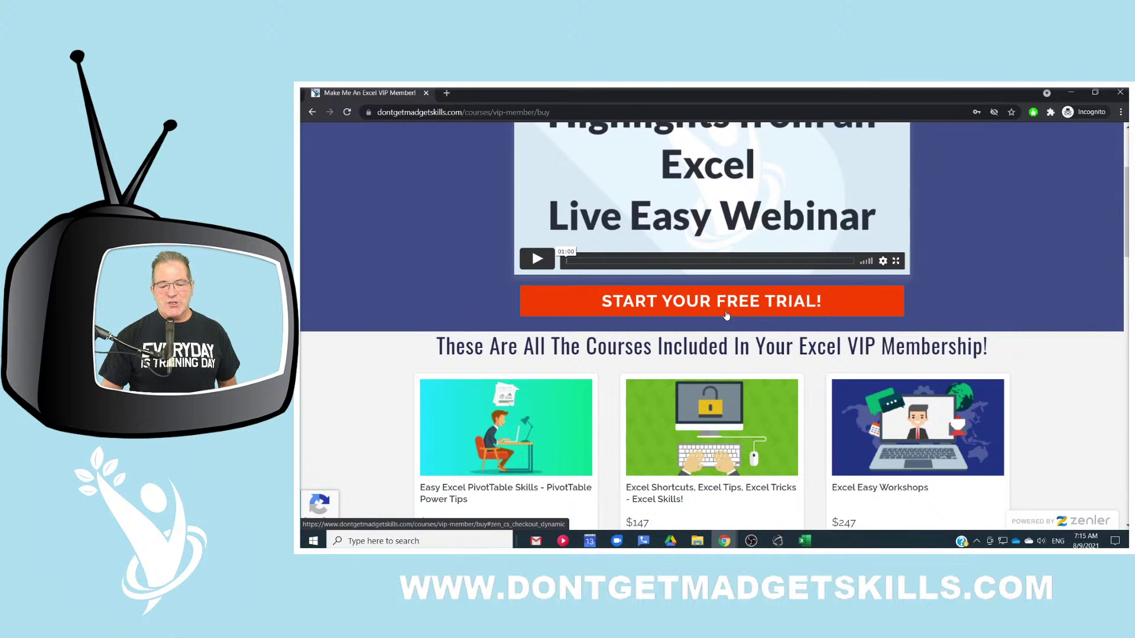
pyautogui.scroll(-2, 726, 315)
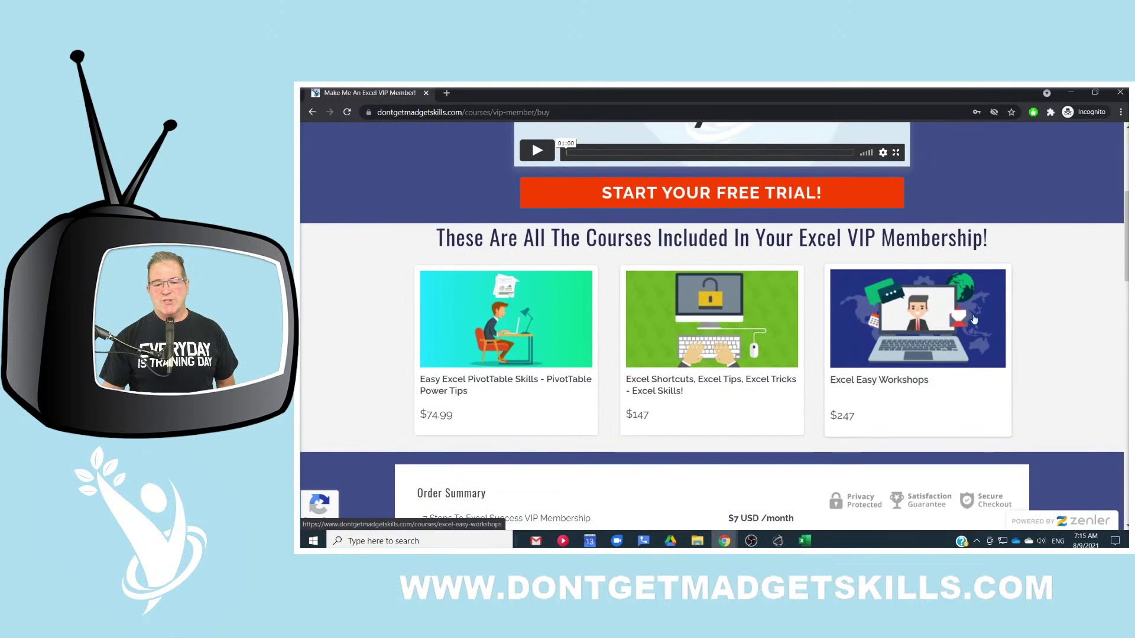
pyautogui.scroll(-5, 800, 296)
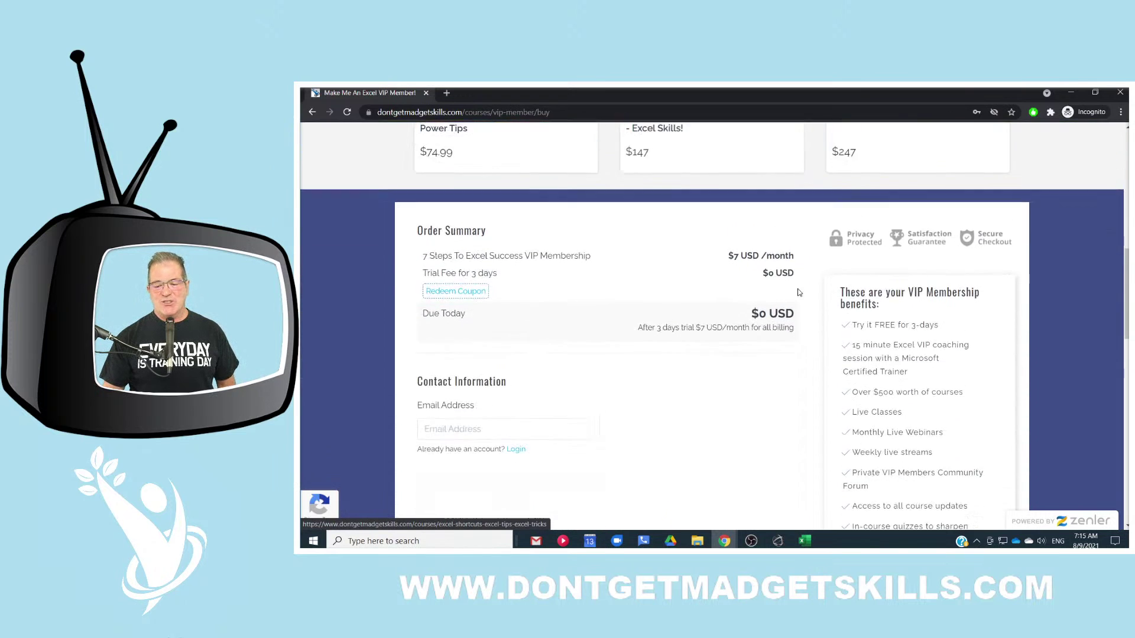
pyautogui.scroll(-3, 799, 293)
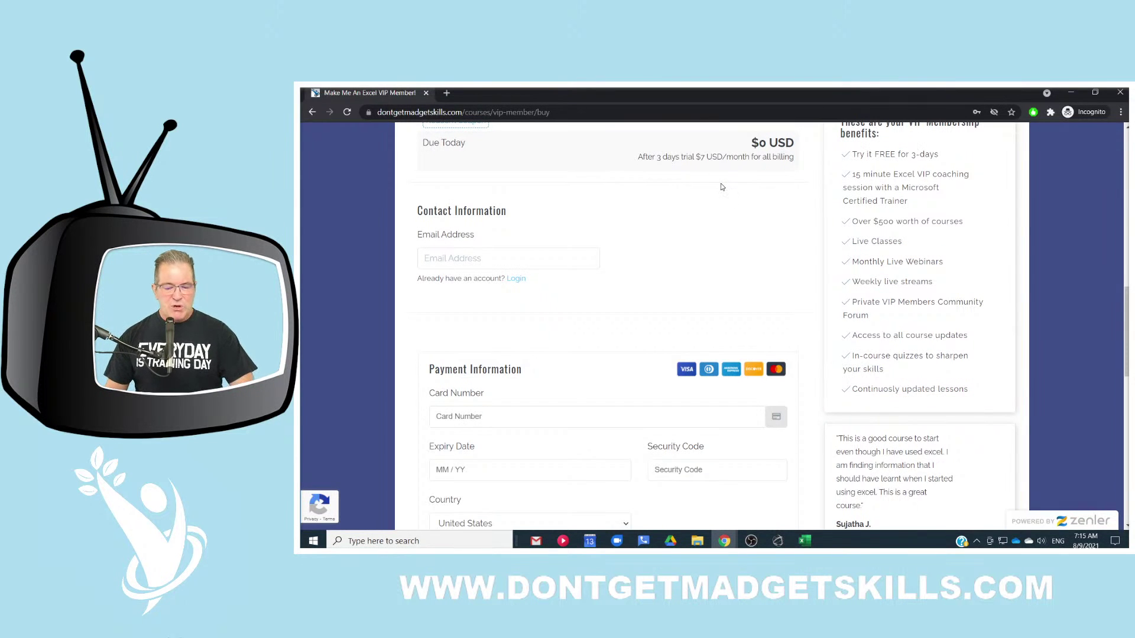
pyautogui.scroll(5, 721, 187)
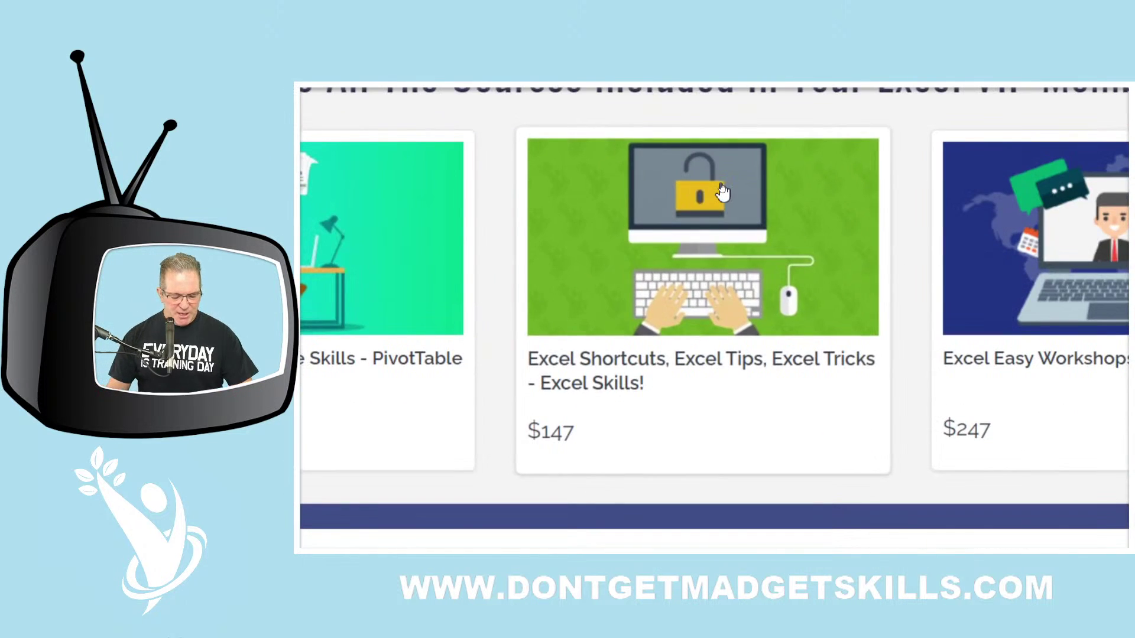
pyautogui.scroll(6, 722, 187)
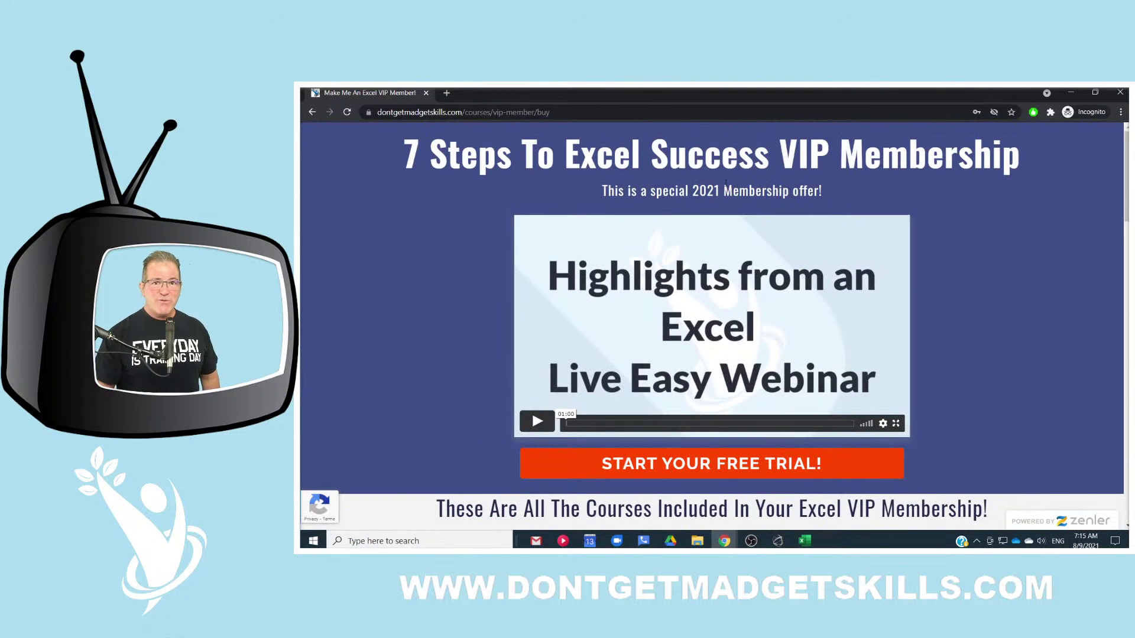